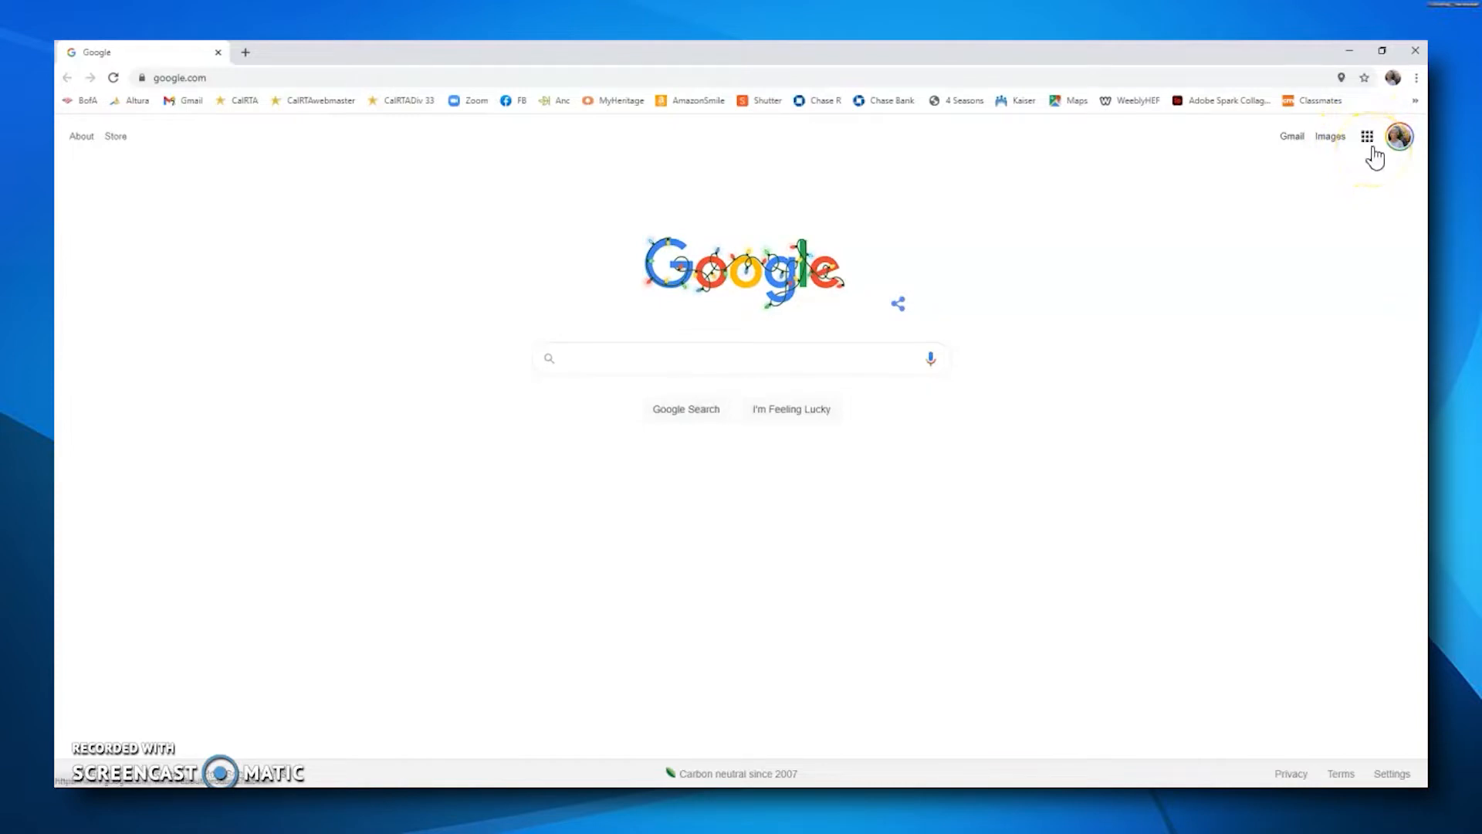
Step: Open Google's full product directory from the apps launcher
{"action": "left_click", "coordinate": [1368, 140]}
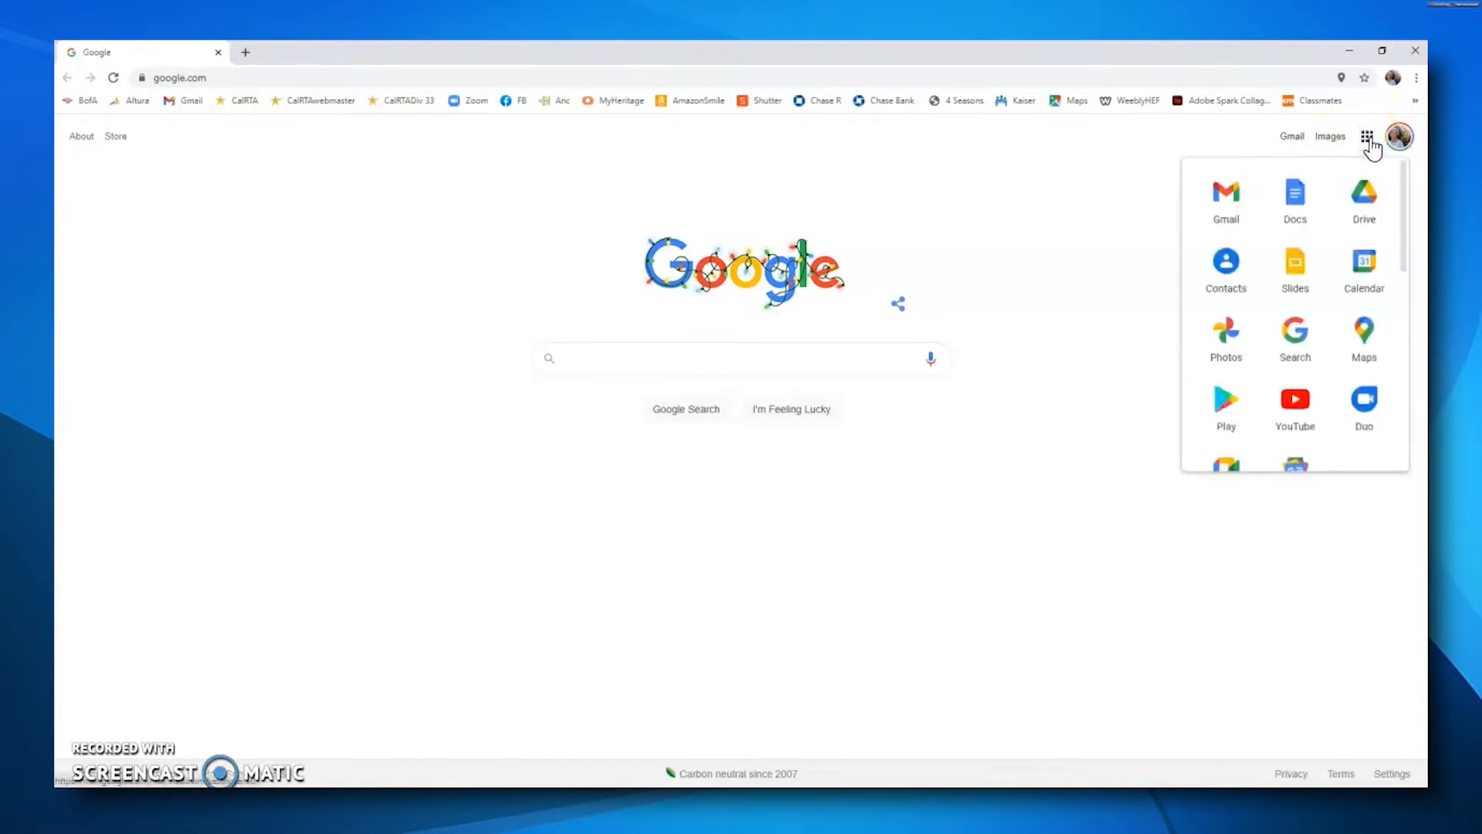
{"action": "scroll", "coordinate": [1300, 237], "scroll_direction": "down", "scroll_amount": 5}
{"action": "scroll", "coordinate": [1303, 239], "scroll_direction": "down", "scroll_amount": 3}
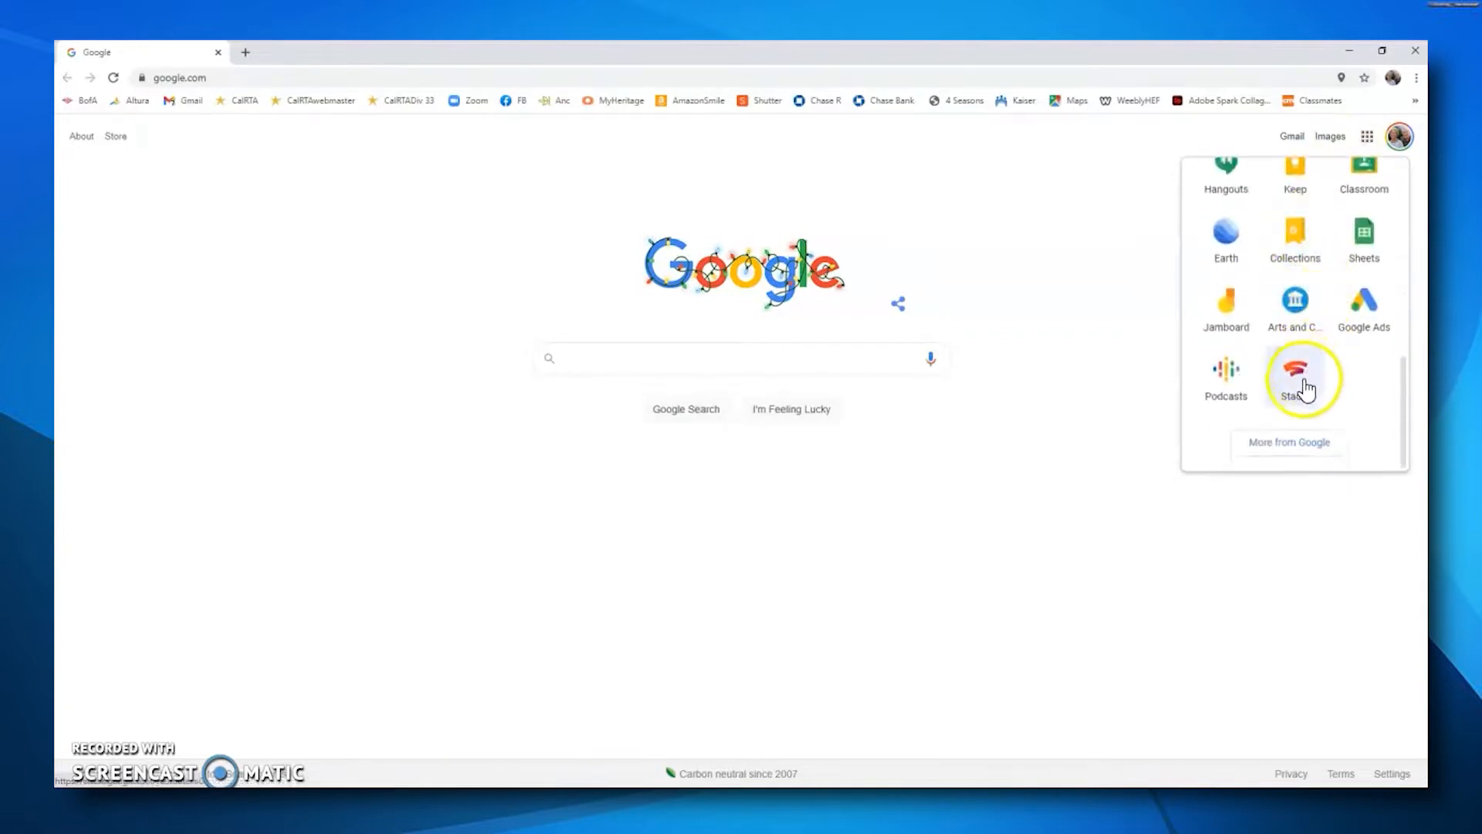
{"action": "left_click", "coordinate": [1289, 442]}
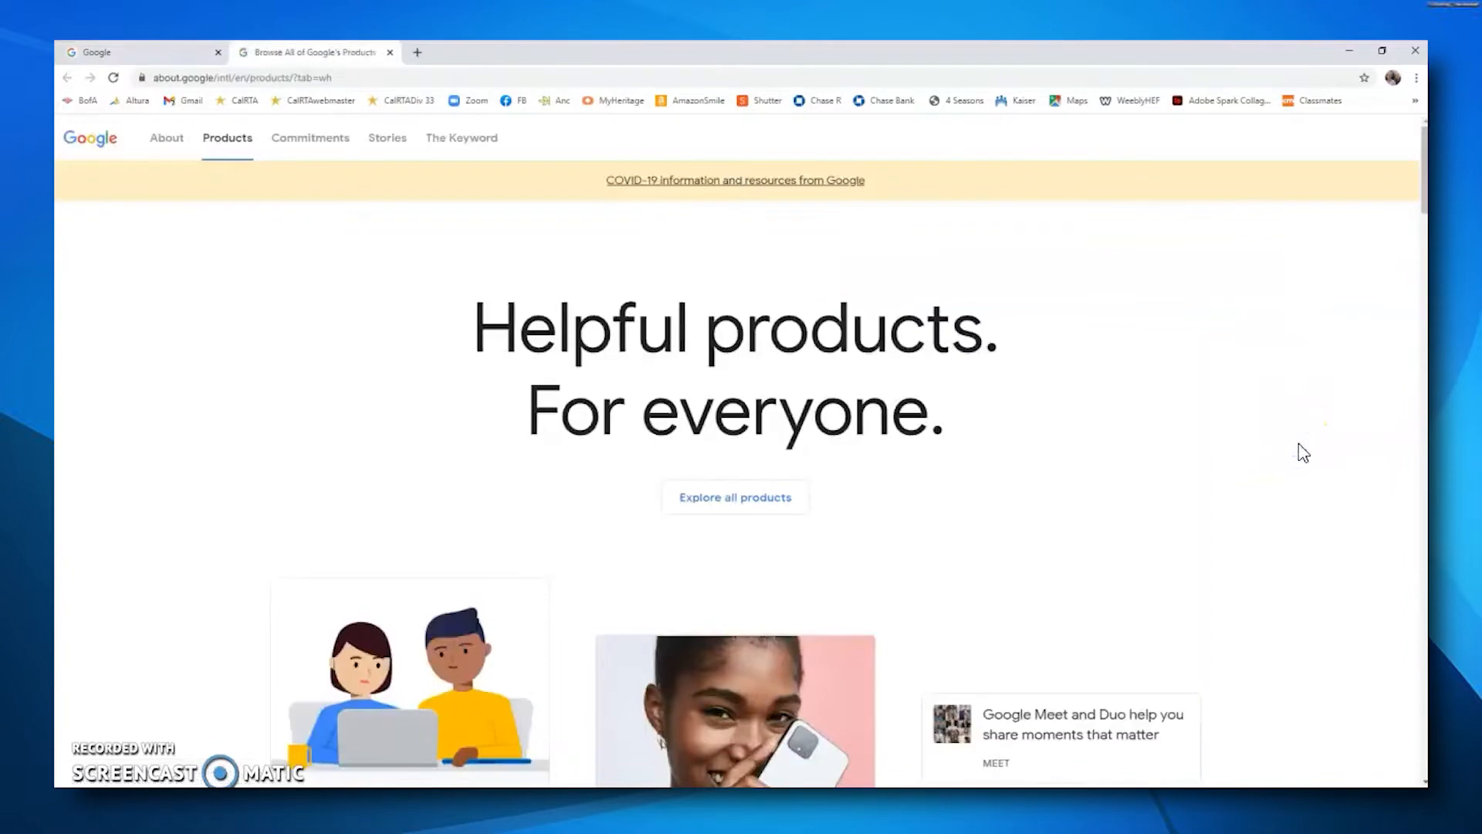
Step: Browse the All products list and open Google Forms
{"action": "scroll", "coordinate": [1204, 389], "scroll_direction": "down", "scroll_amount": 3}
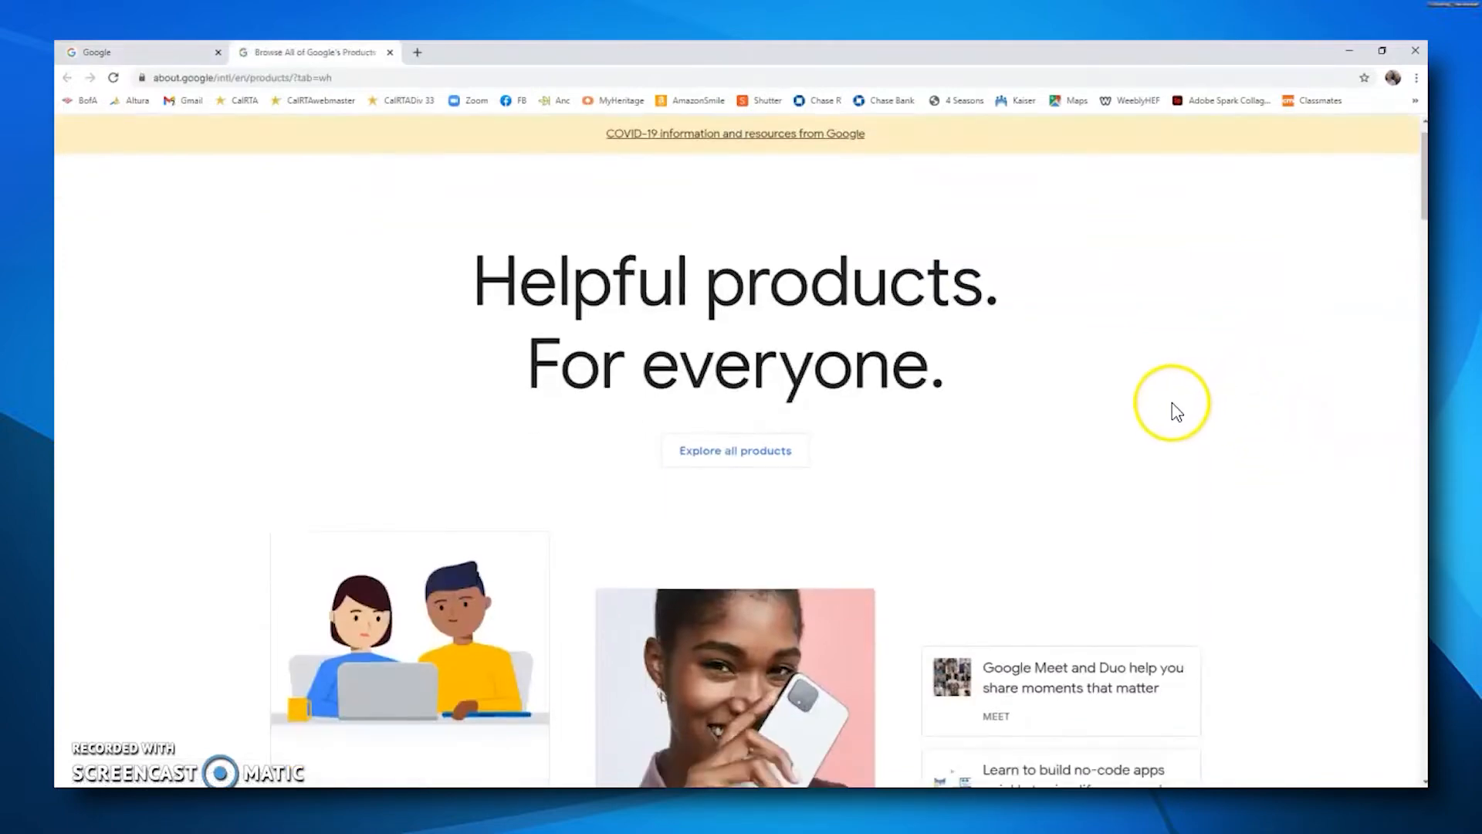
{"action": "scroll", "coordinate": [1101, 460], "scroll_direction": "down", "scroll_amount": 10}
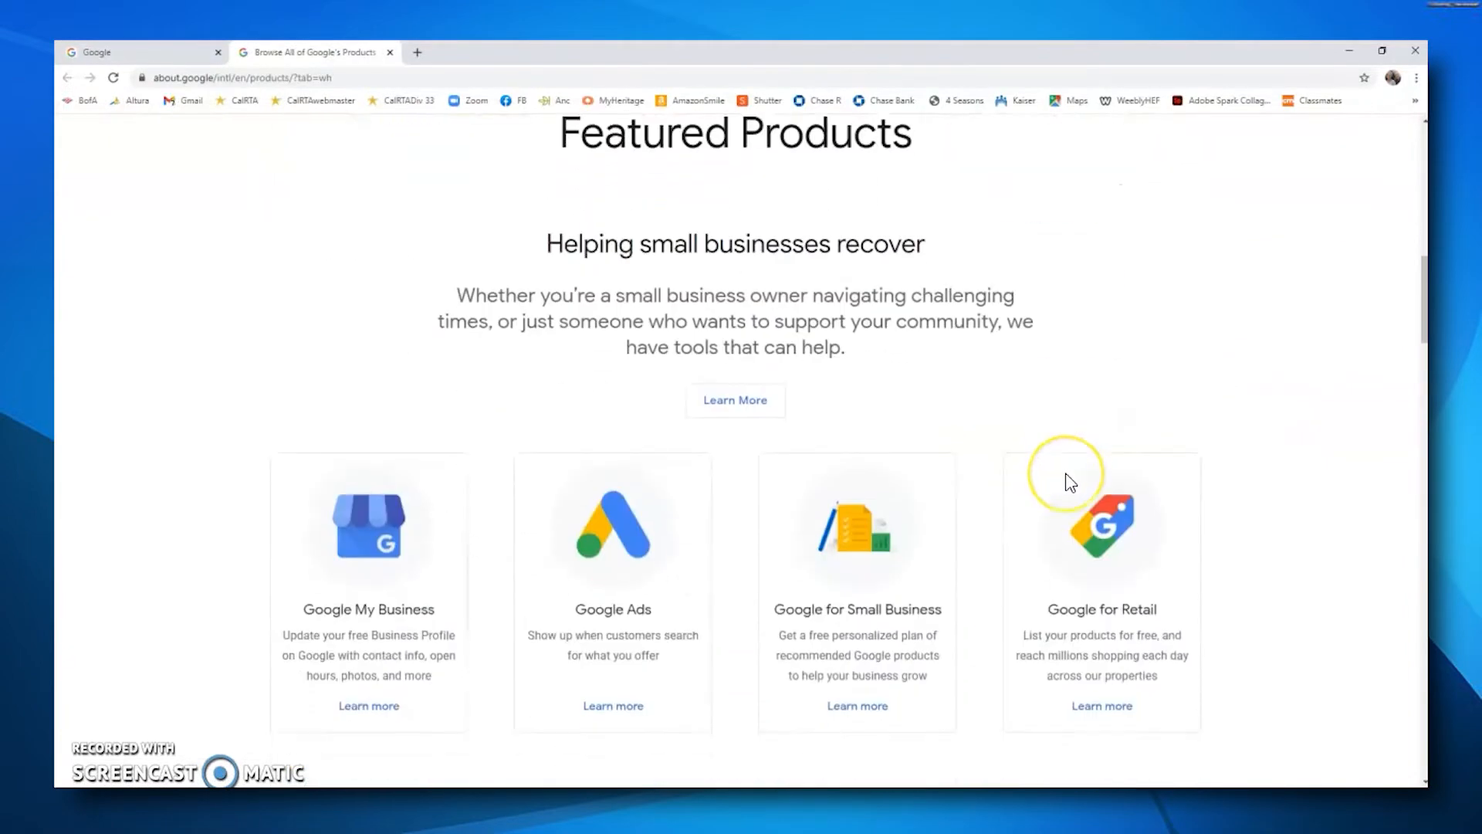
{"action": "scroll", "coordinate": [1069, 482], "scroll_direction": "down", "scroll_amount": 13}
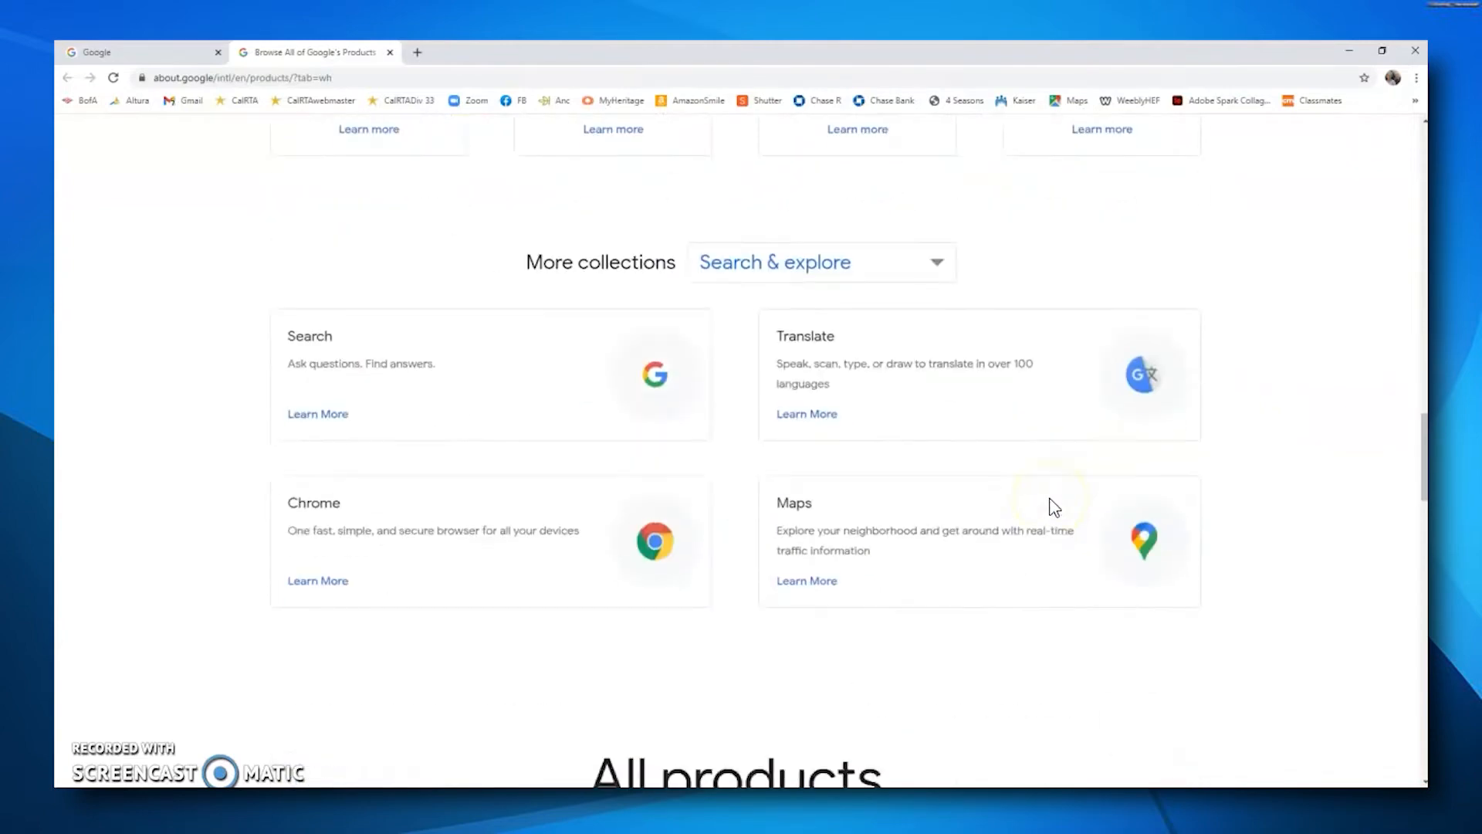
{"action": "scroll", "coordinate": [1052, 503], "scroll_direction": "down", "scroll_amount": 4}
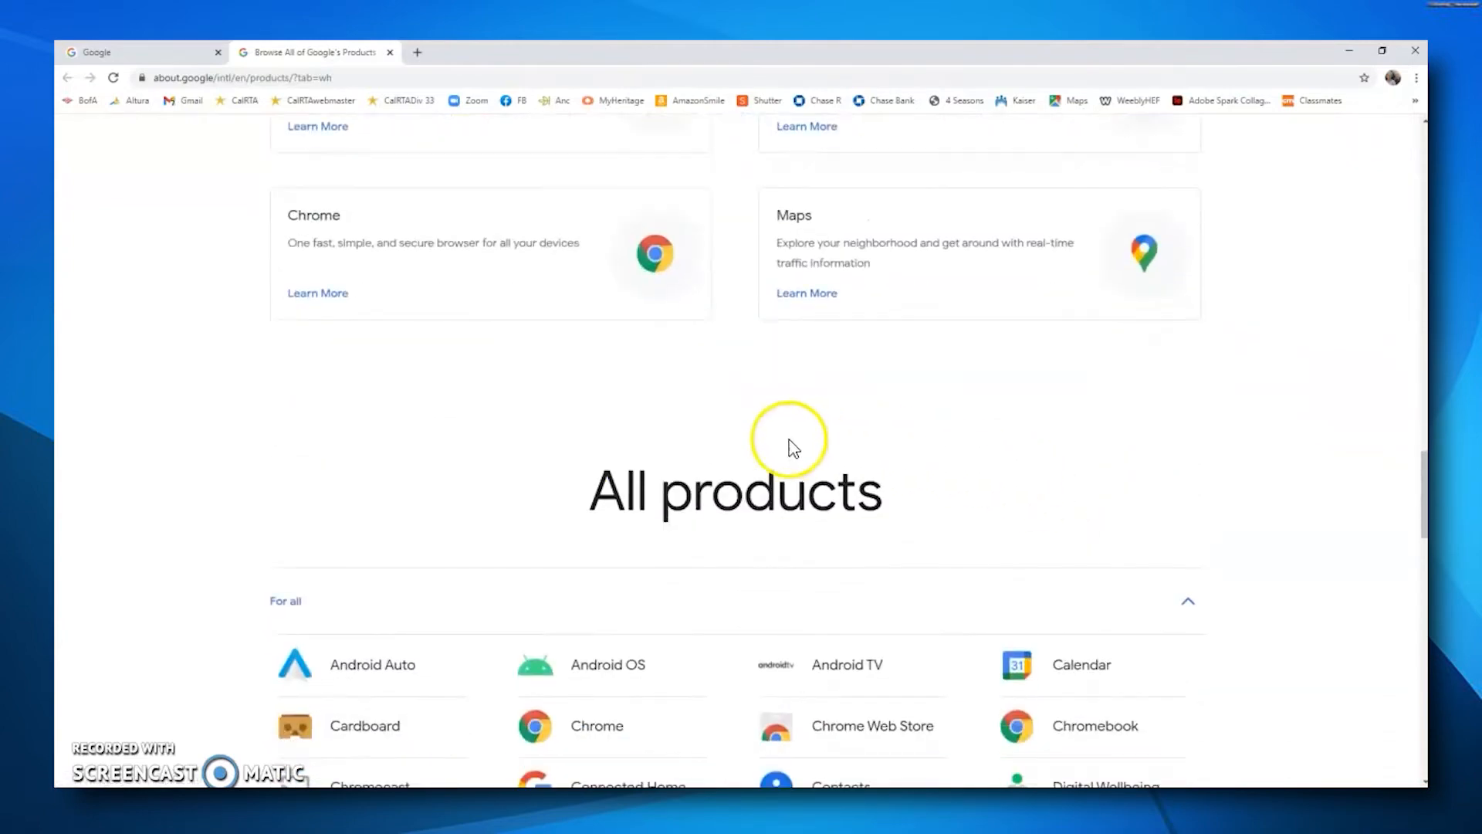
{"action": "scroll", "coordinate": [1243, 423], "scroll_direction": "down", "scroll_amount": 3}
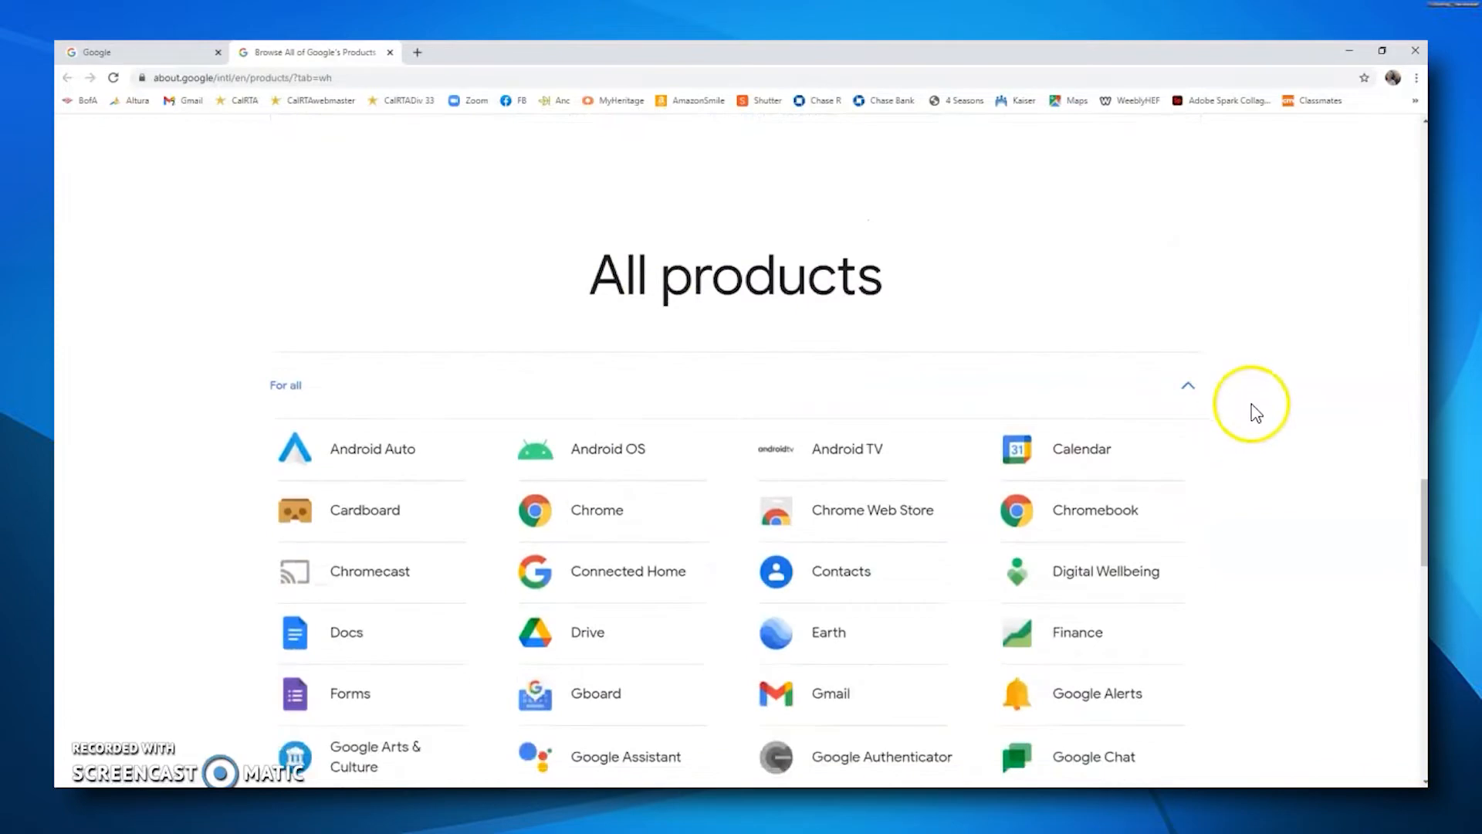
{"action": "scroll", "coordinate": [1224, 368], "scroll_direction": "down", "scroll_amount": 2}
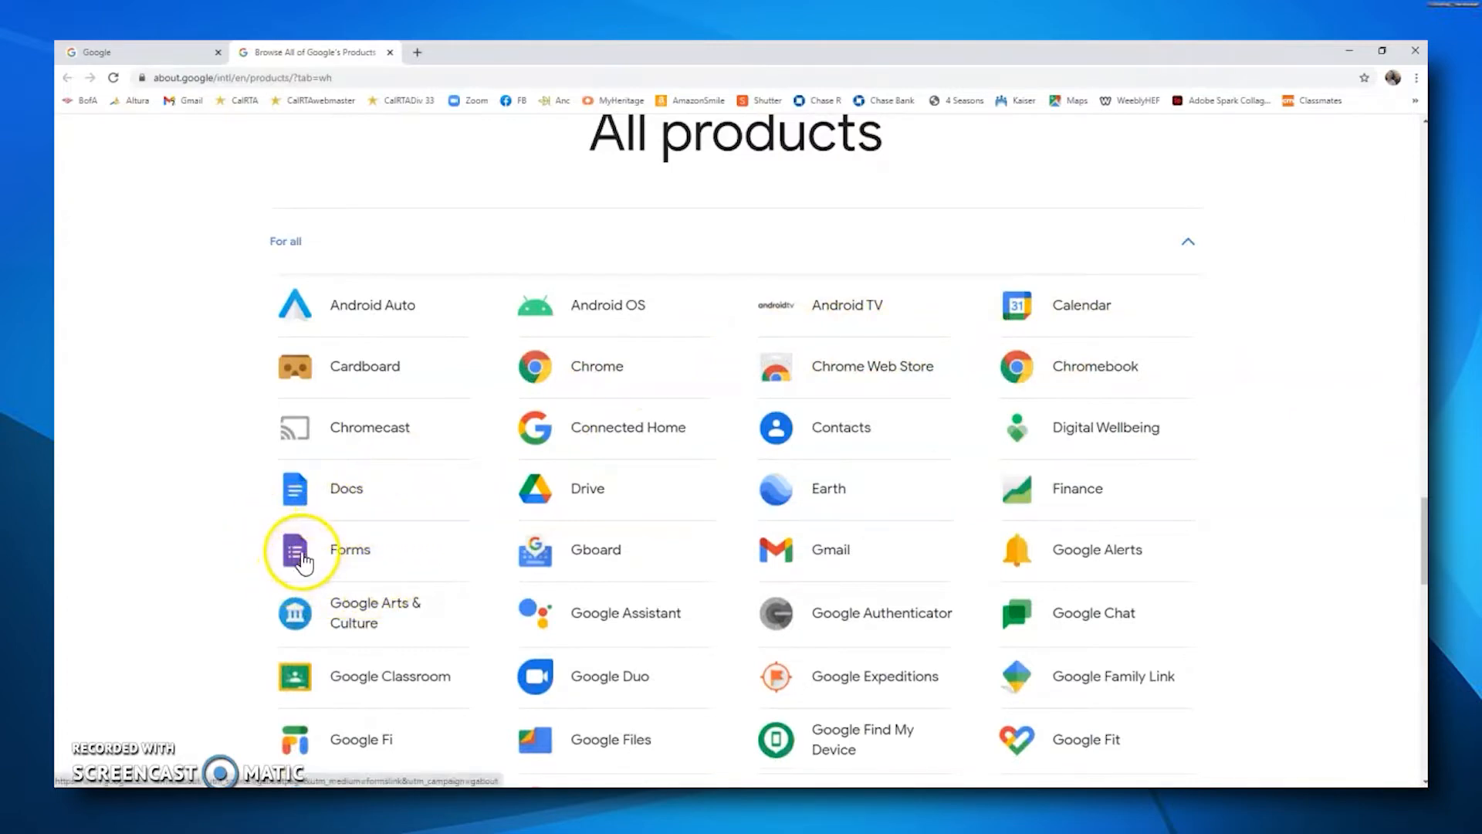
{"action": "left_click", "coordinate": [301, 554]}
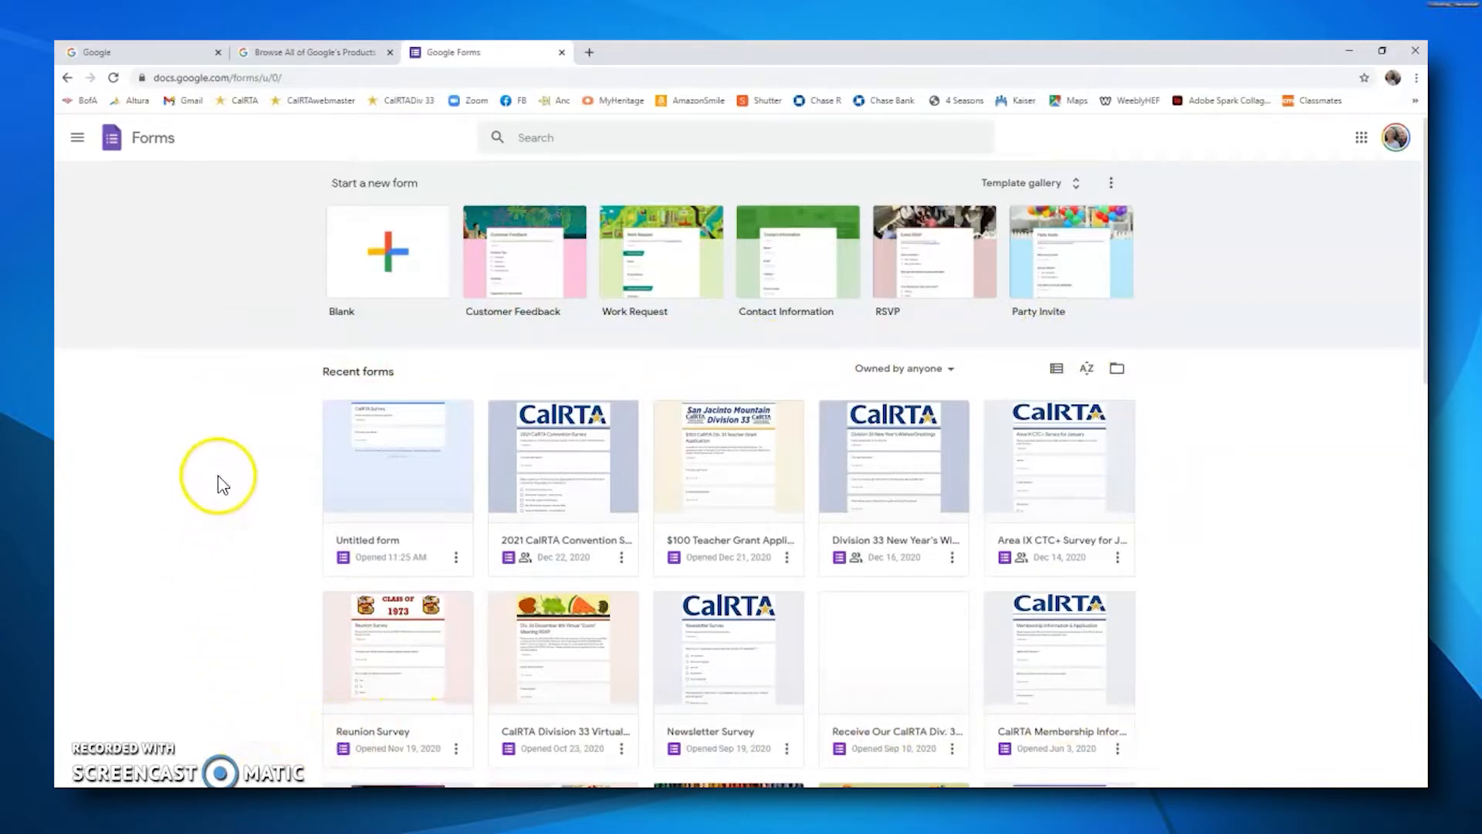
Step: Start a new blank form and open its theme options
{"action": "left_click", "coordinate": [388, 263]}
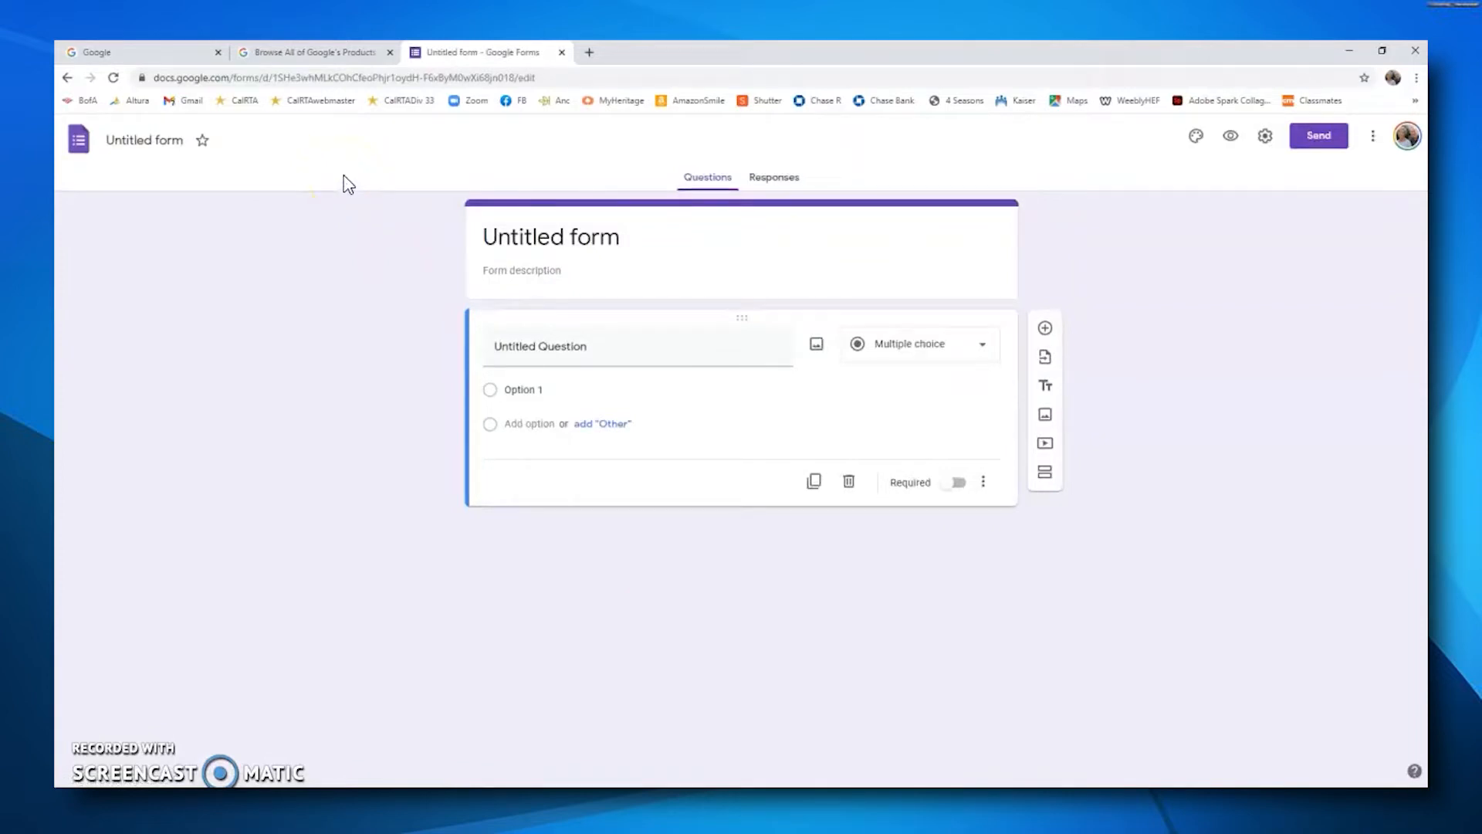
{"action": "left_click", "coordinate": [381, 169]}
{"action": "left_click", "coordinate": [1196, 139]}
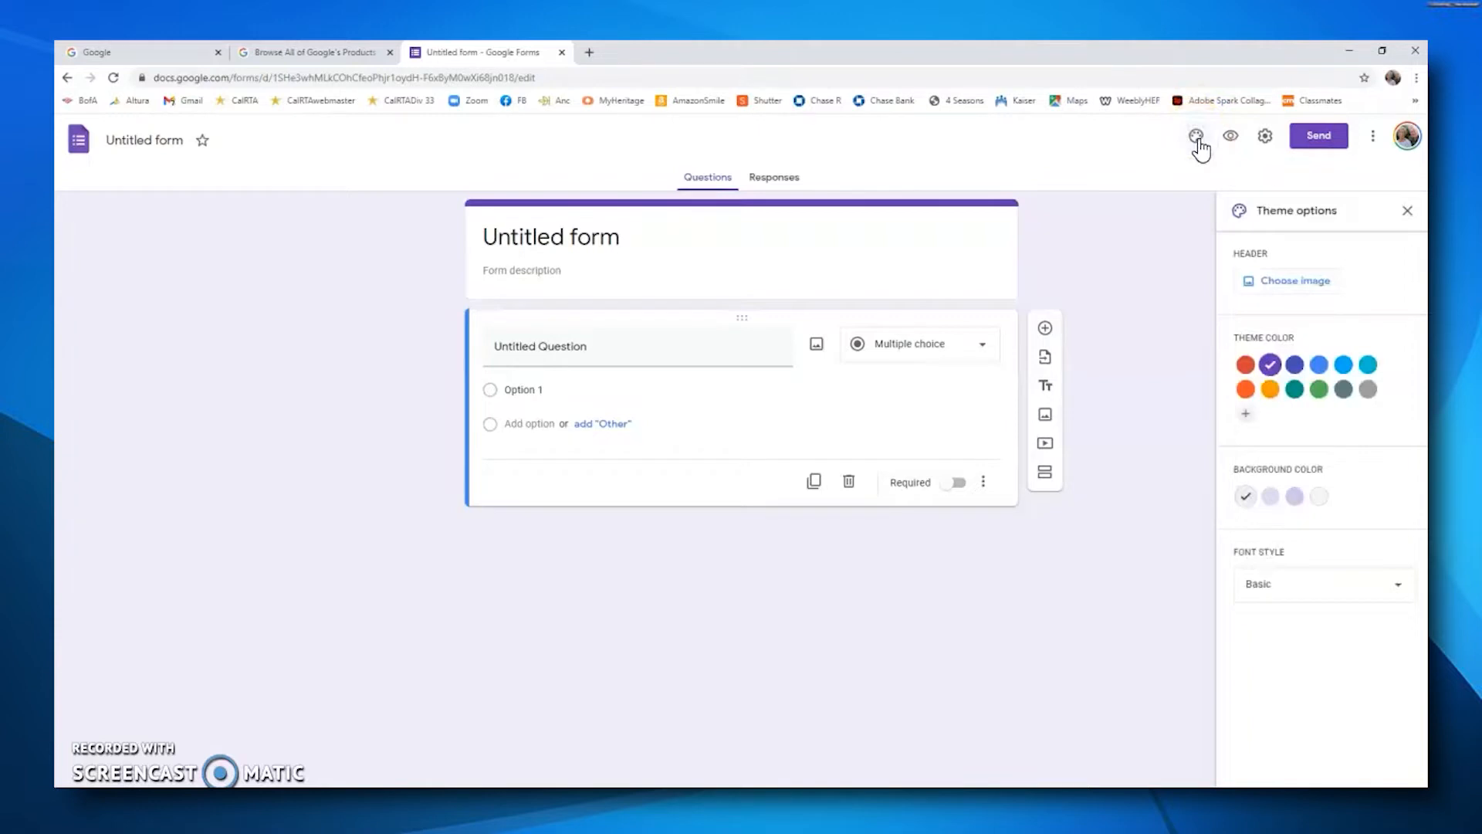
Step: Set the form header to the colorful candy image from the Work and School themes
{"action": "left_click", "coordinate": [1307, 287]}
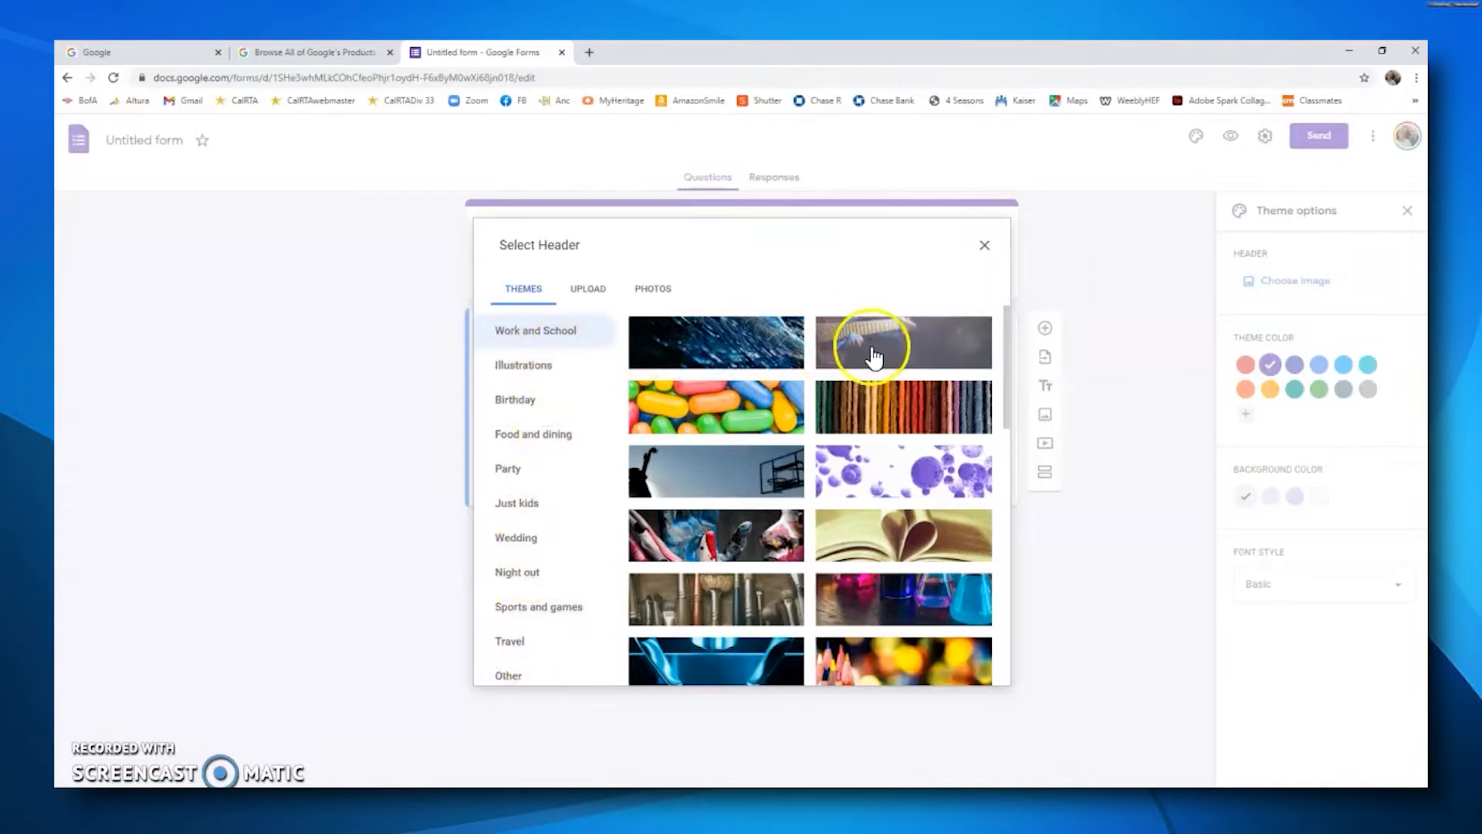
{"action": "scroll", "coordinate": [876, 363], "scroll_direction": "down", "scroll_amount": 2}
{"action": "scroll", "coordinate": [876, 366], "scroll_direction": "down", "scroll_amount": 5}
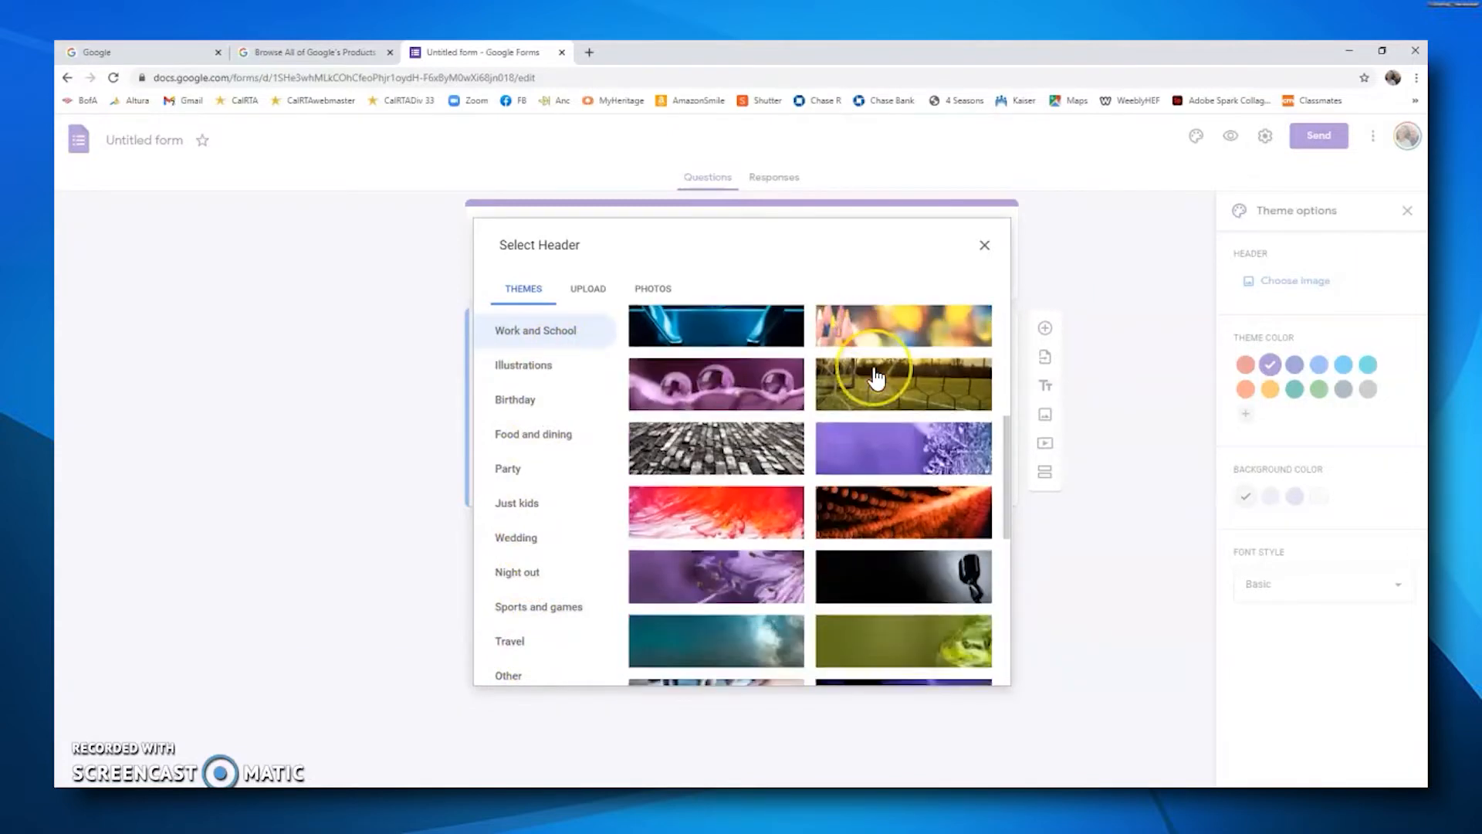
{"action": "scroll", "coordinate": [876, 378], "scroll_direction": "down", "scroll_amount": 1}
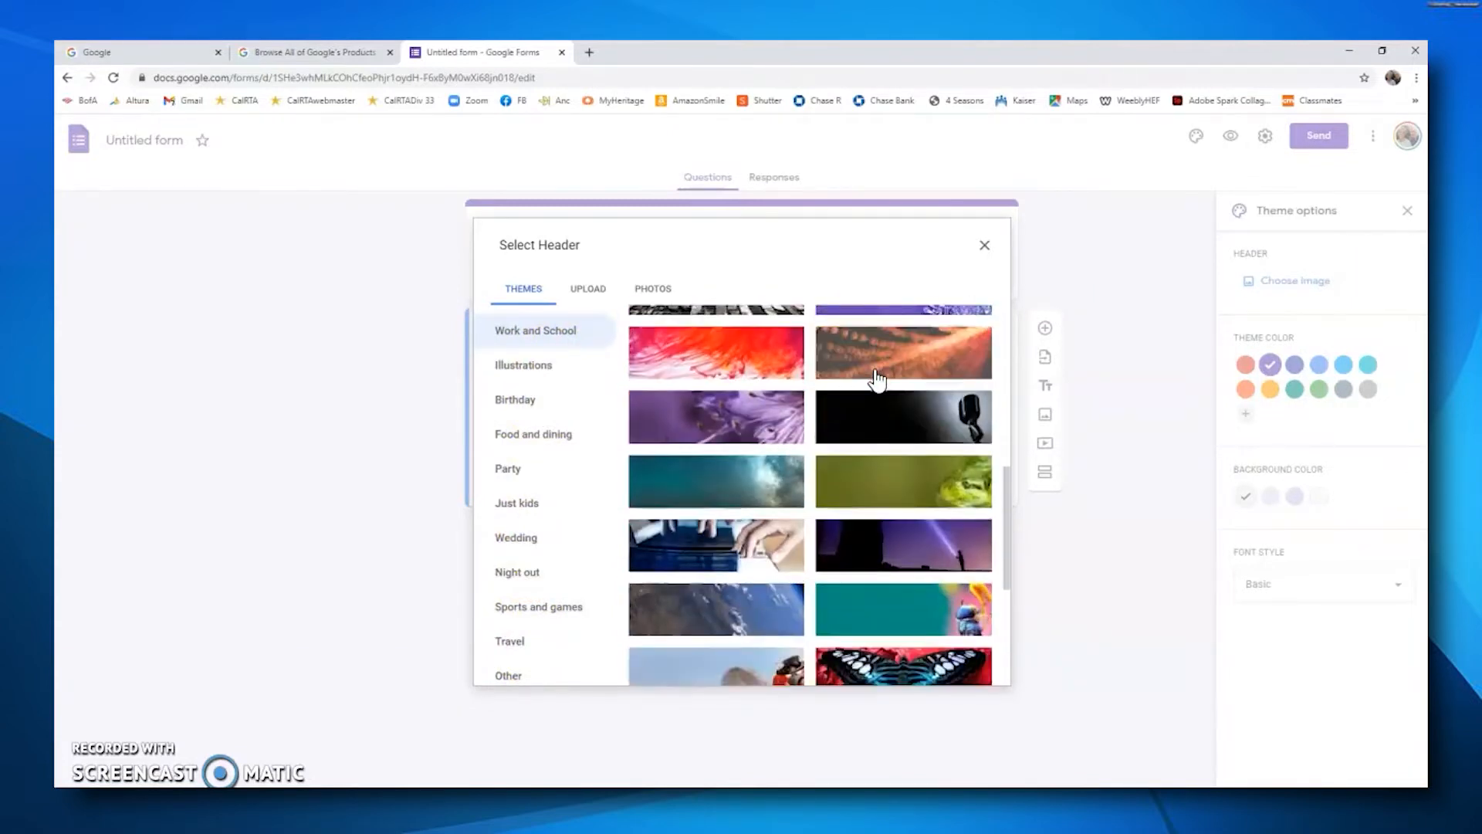
{"action": "scroll", "coordinate": [876, 378], "scroll_direction": "up", "scroll_amount": 10}
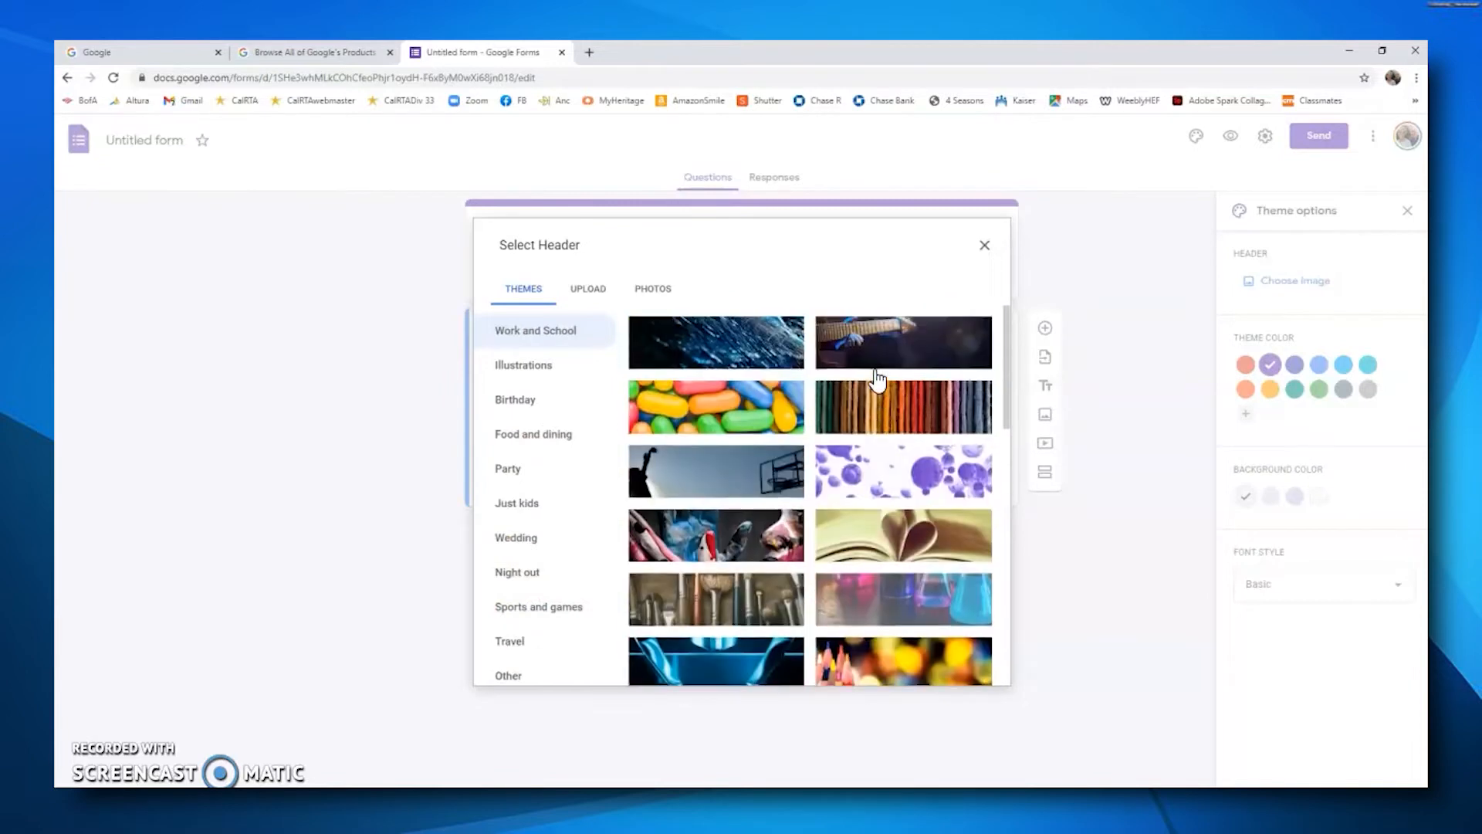
{"action": "left_click", "coordinate": [711, 415]}
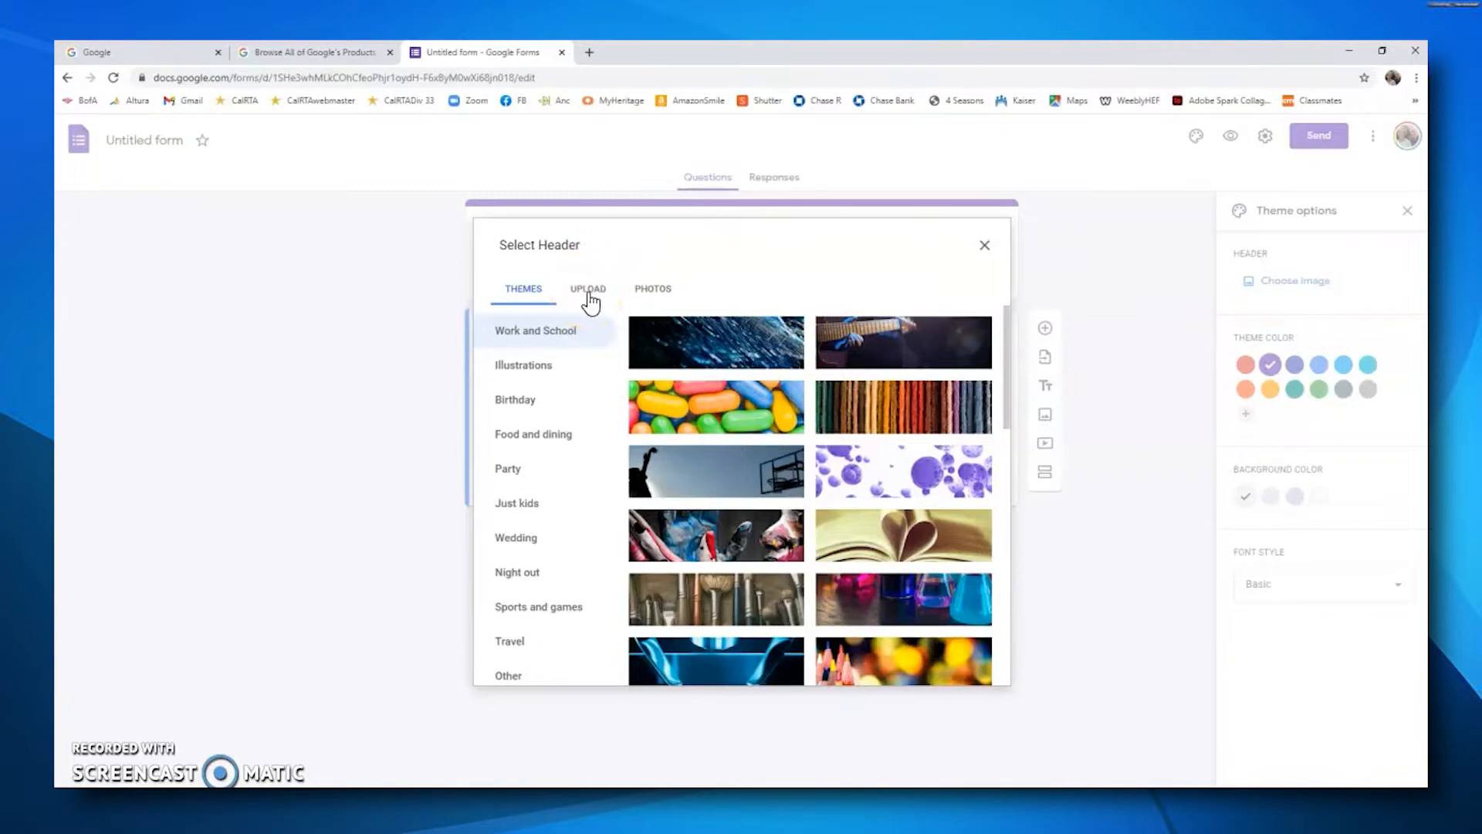
{"action": "left_click", "coordinate": [729, 403]}
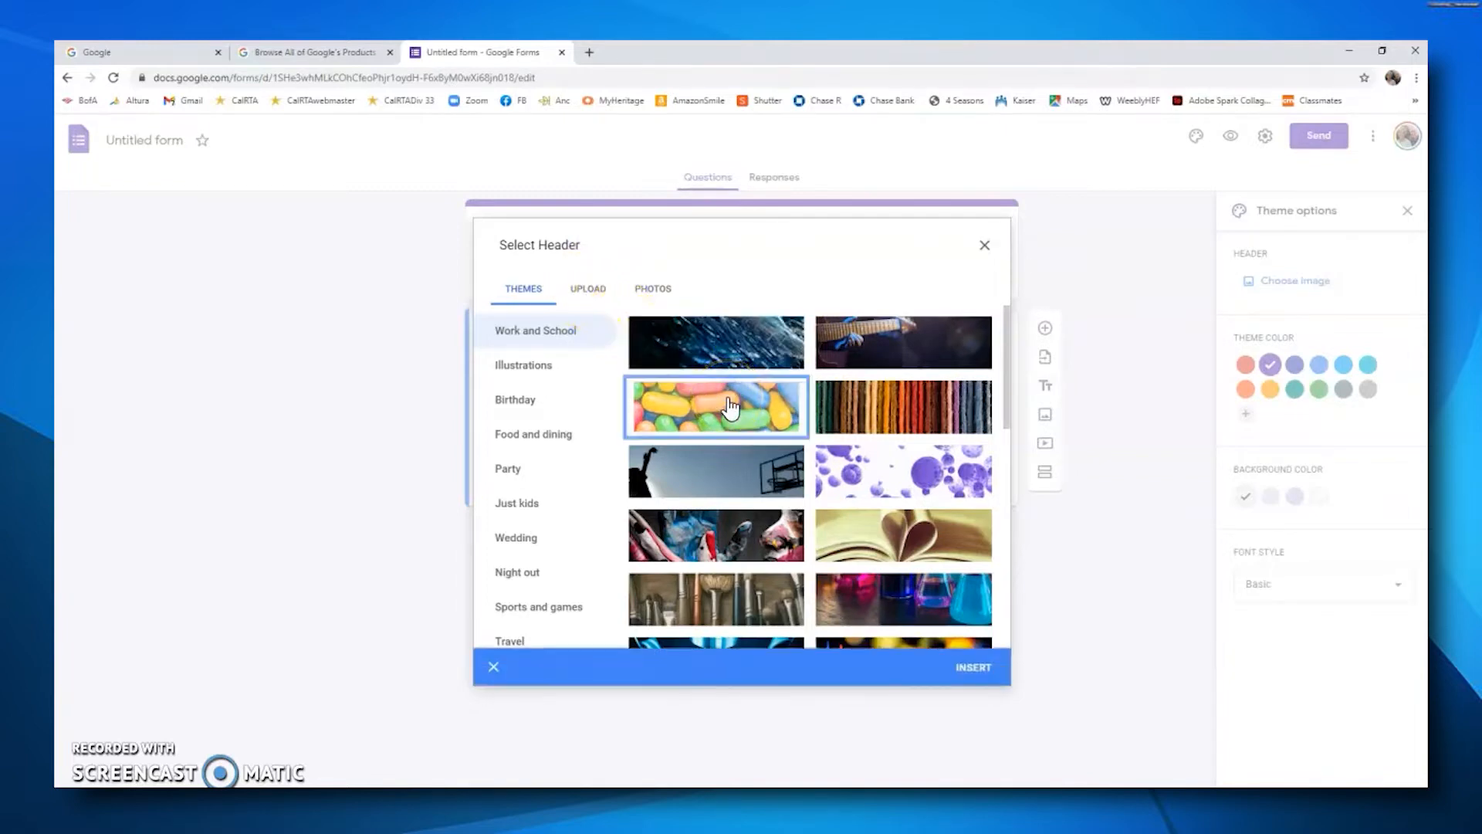
{"action": "left_click", "coordinate": [975, 668]}
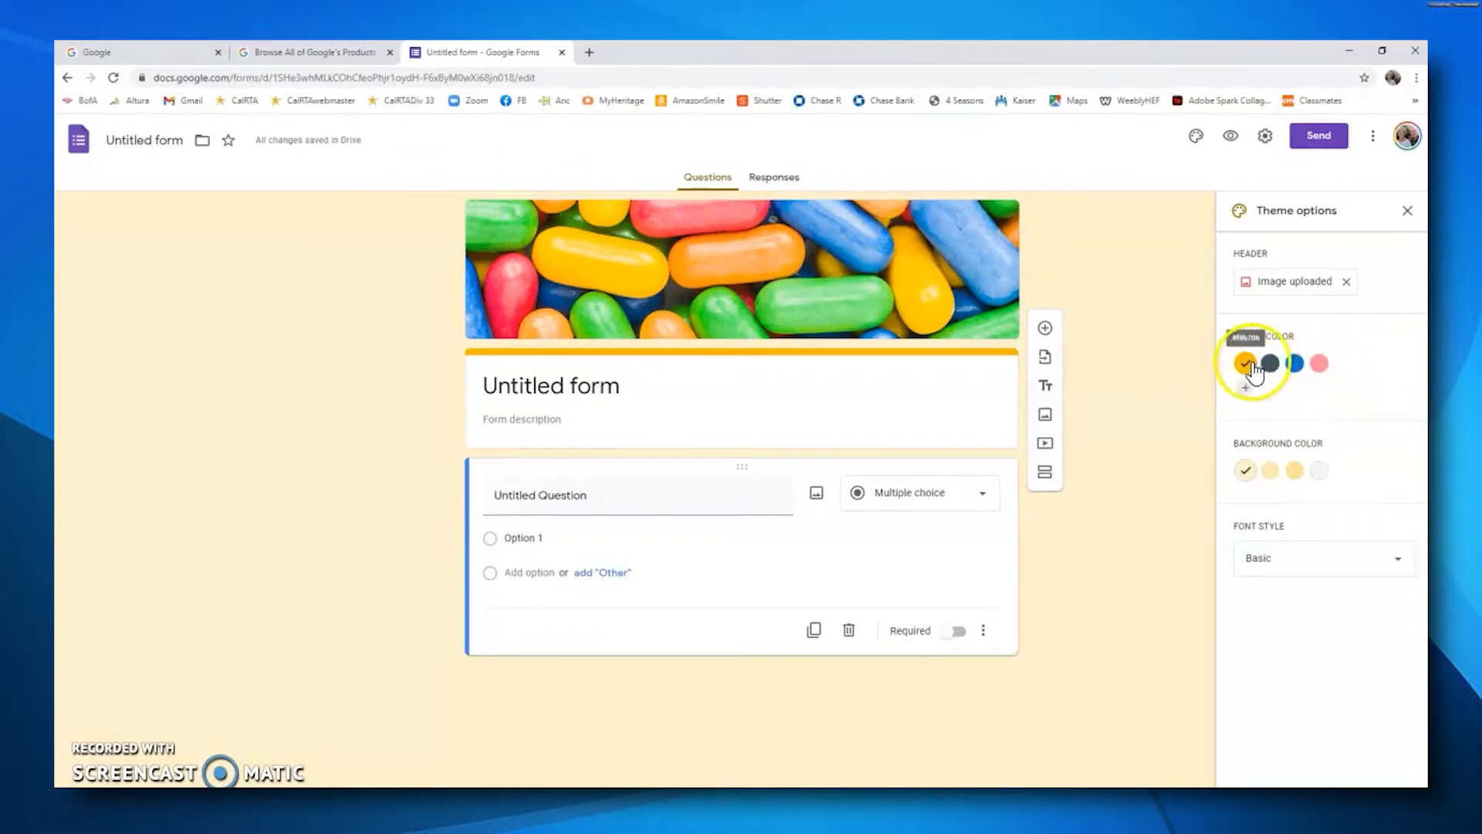
Step: Set the form's theme color to blue
{"action": "left_click", "coordinate": [1321, 369]}
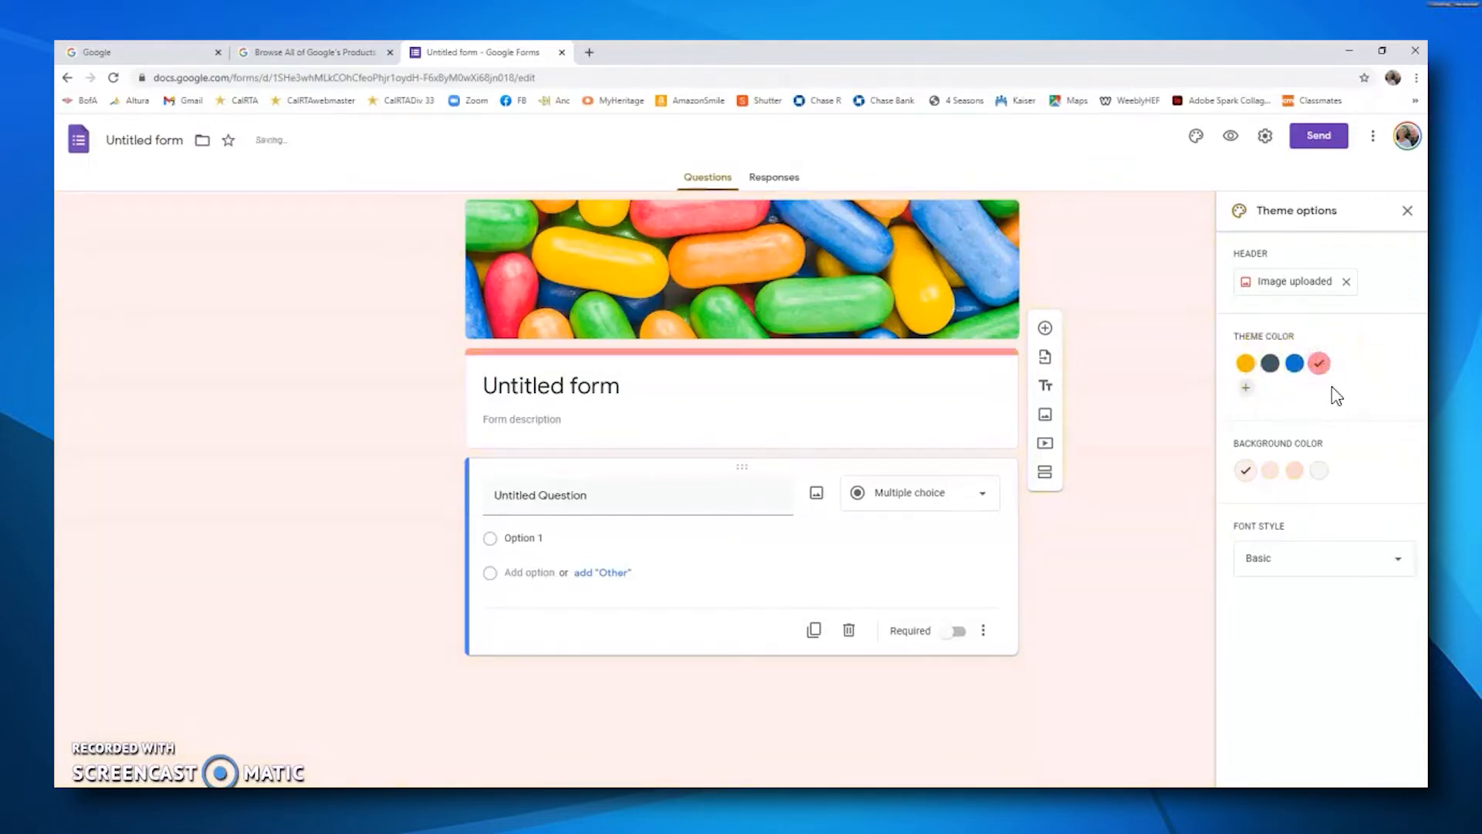
{"action": "left_click", "coordinate": [1295, 362]}
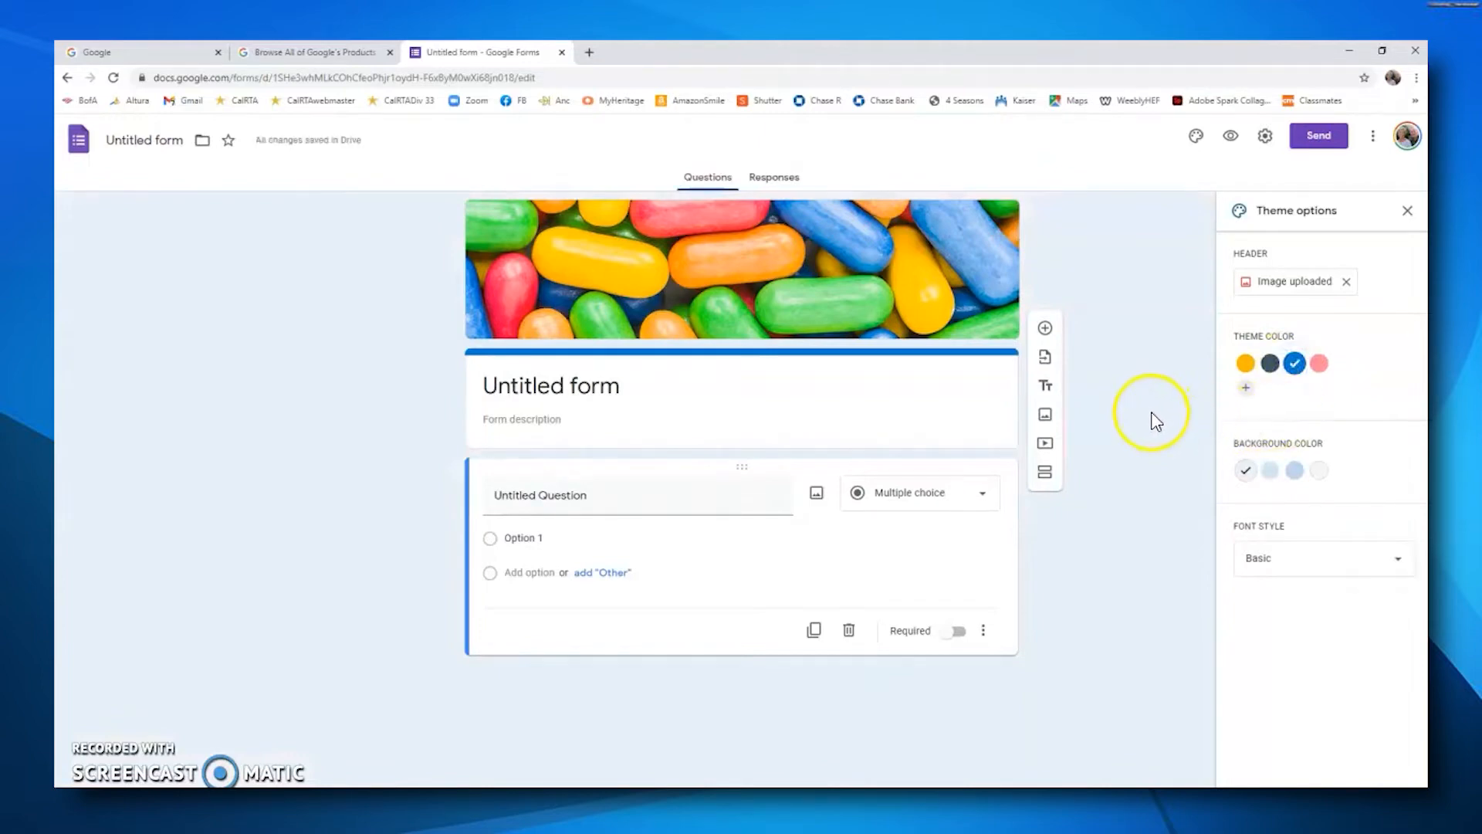
Step: Try the Decorative font style and switch back to Basic
{"action": "left_click", "coordinate": [1404, 571]}
{"action": "left_click", "coordinate": [1275, 592]}
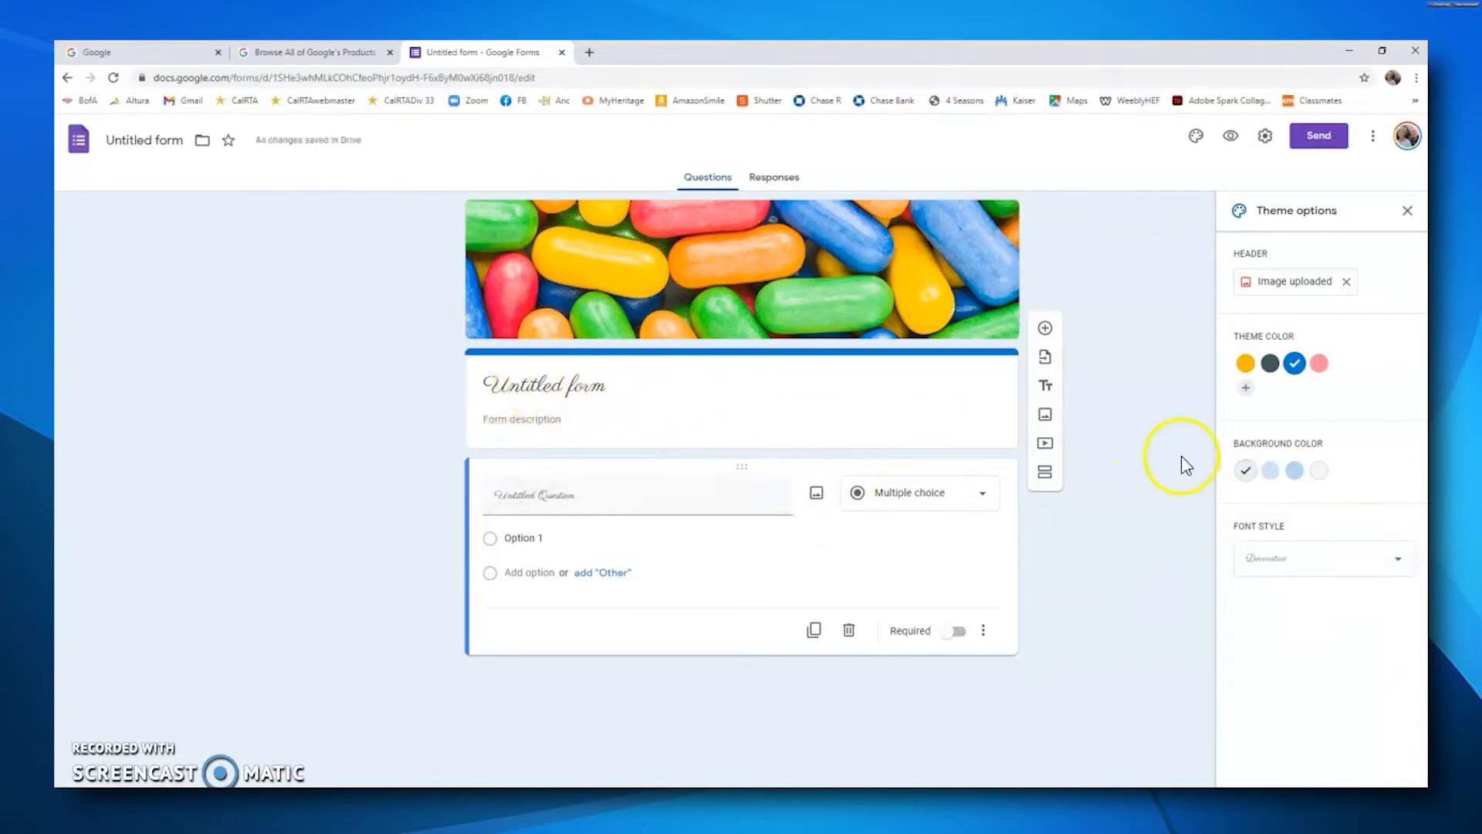
{"action": "left_click", "coordinate": [1401, 565]}
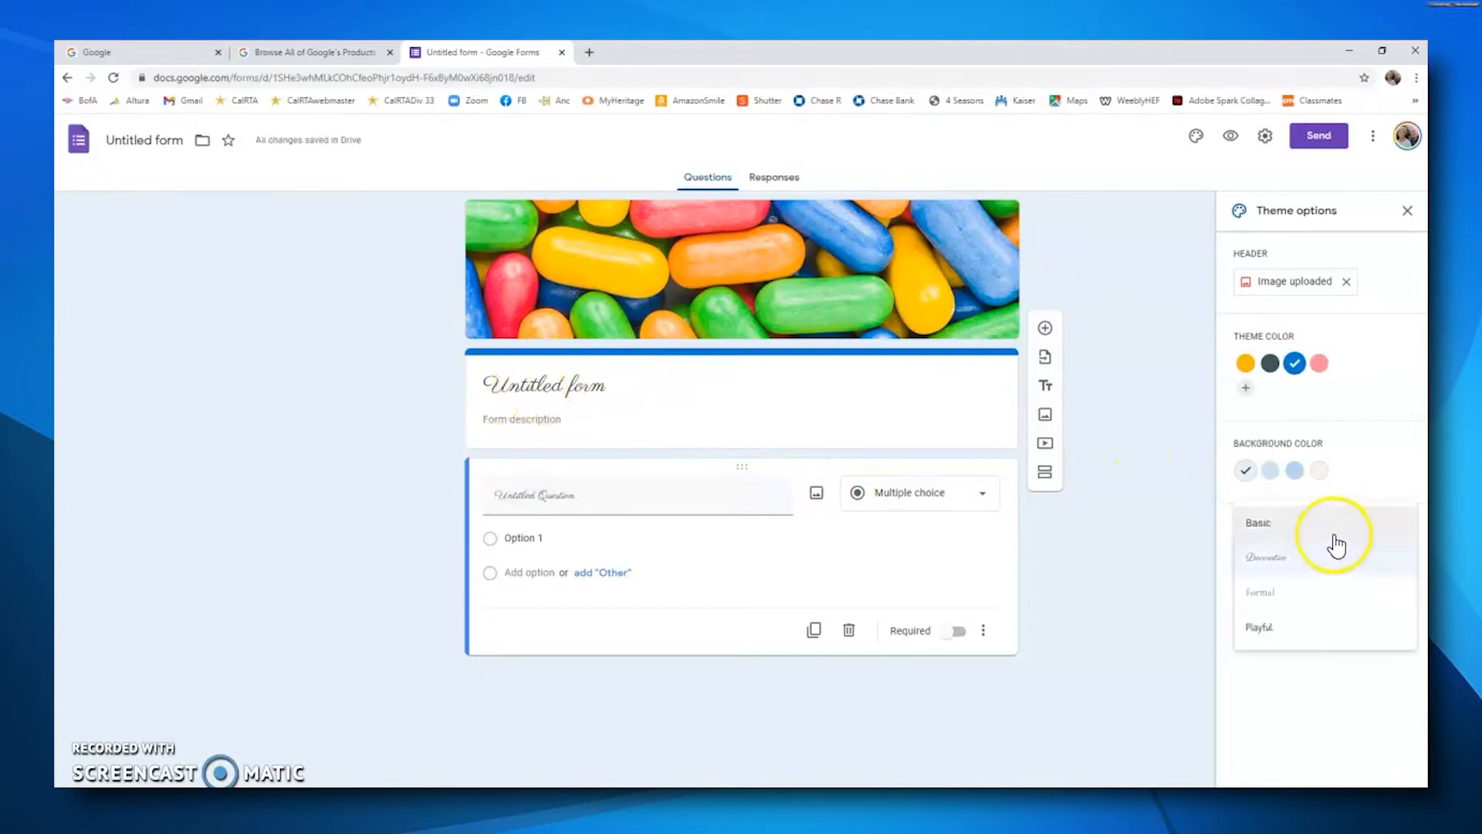
{"action": "left_click", "coordinate": [1256, 527]}
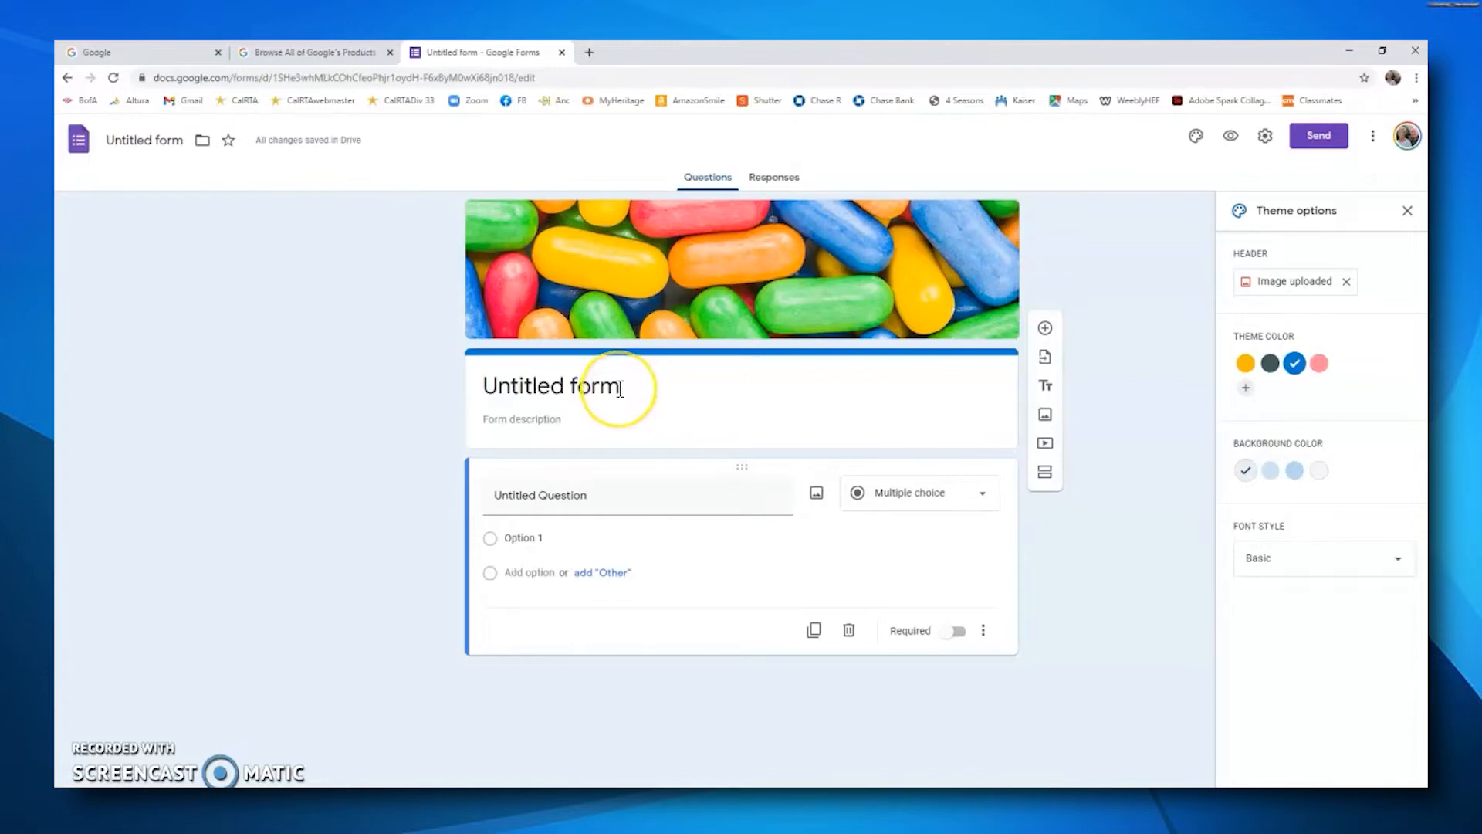
Step: Rename the form title to Survey
{"action": "left_click", "coordinate": [620, 388]}
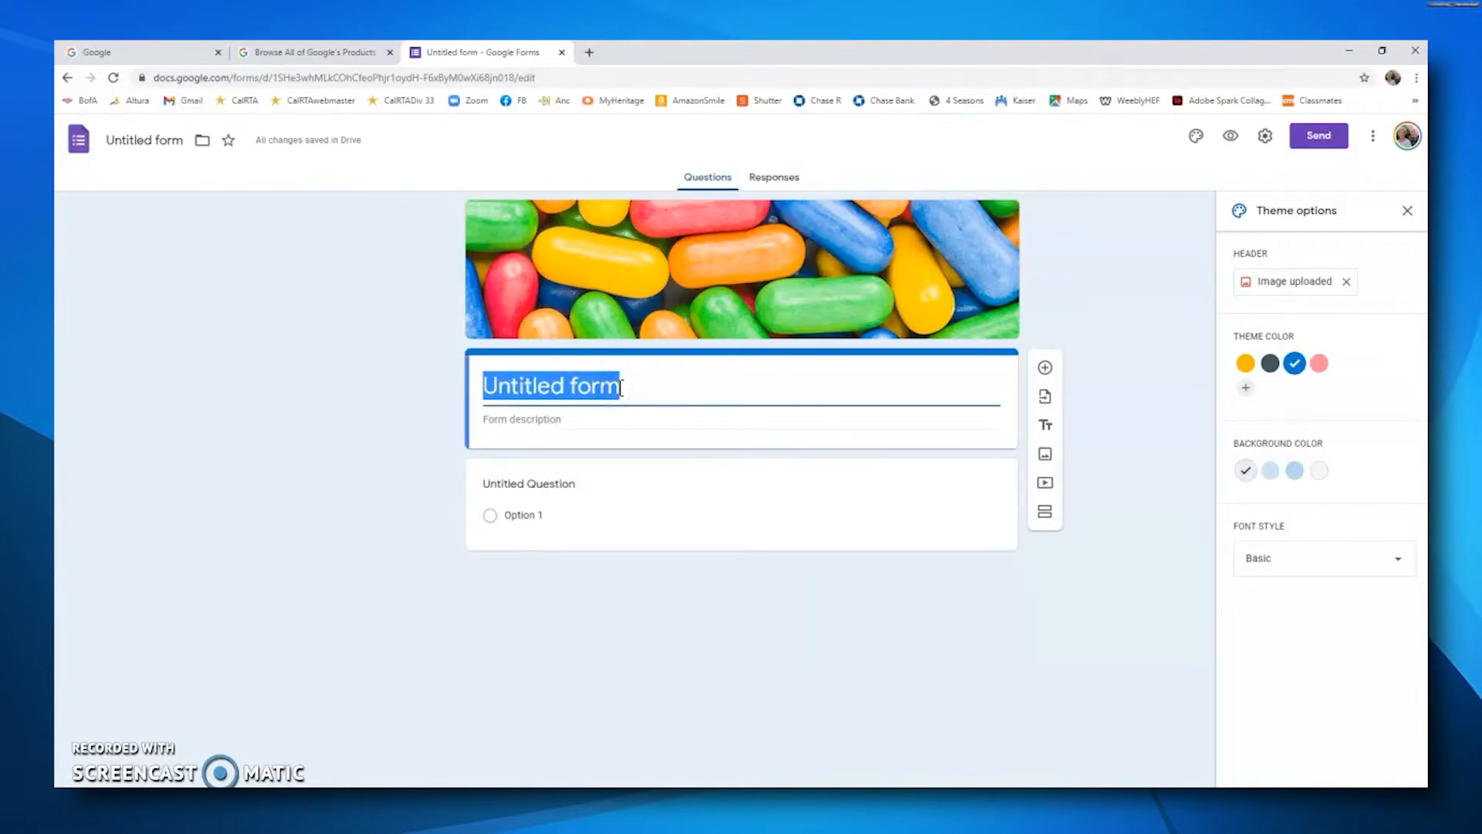
{"action": "key", "text": "BackSpace"}
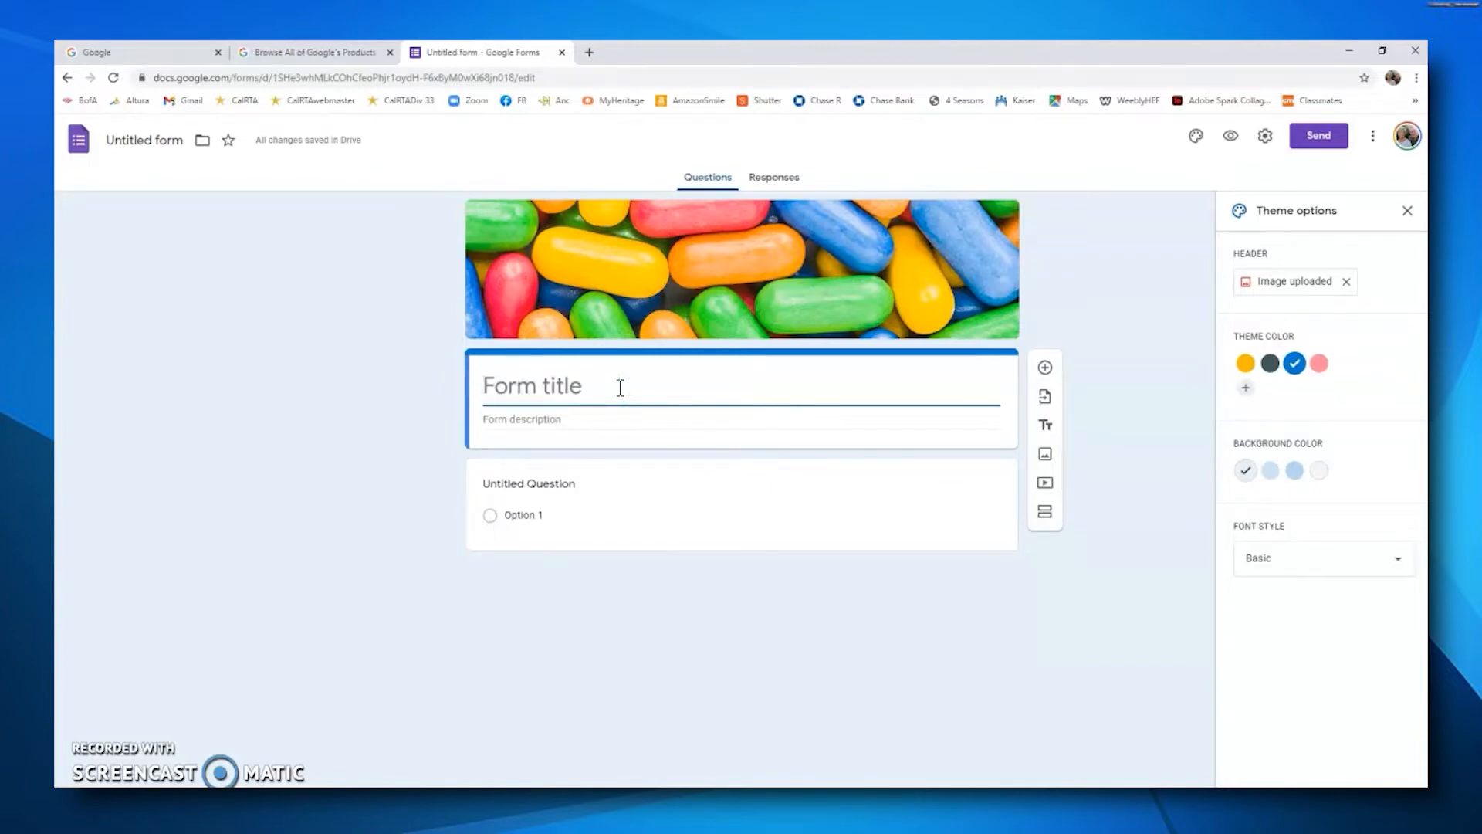
{"action": "type", "text": "Survey"}
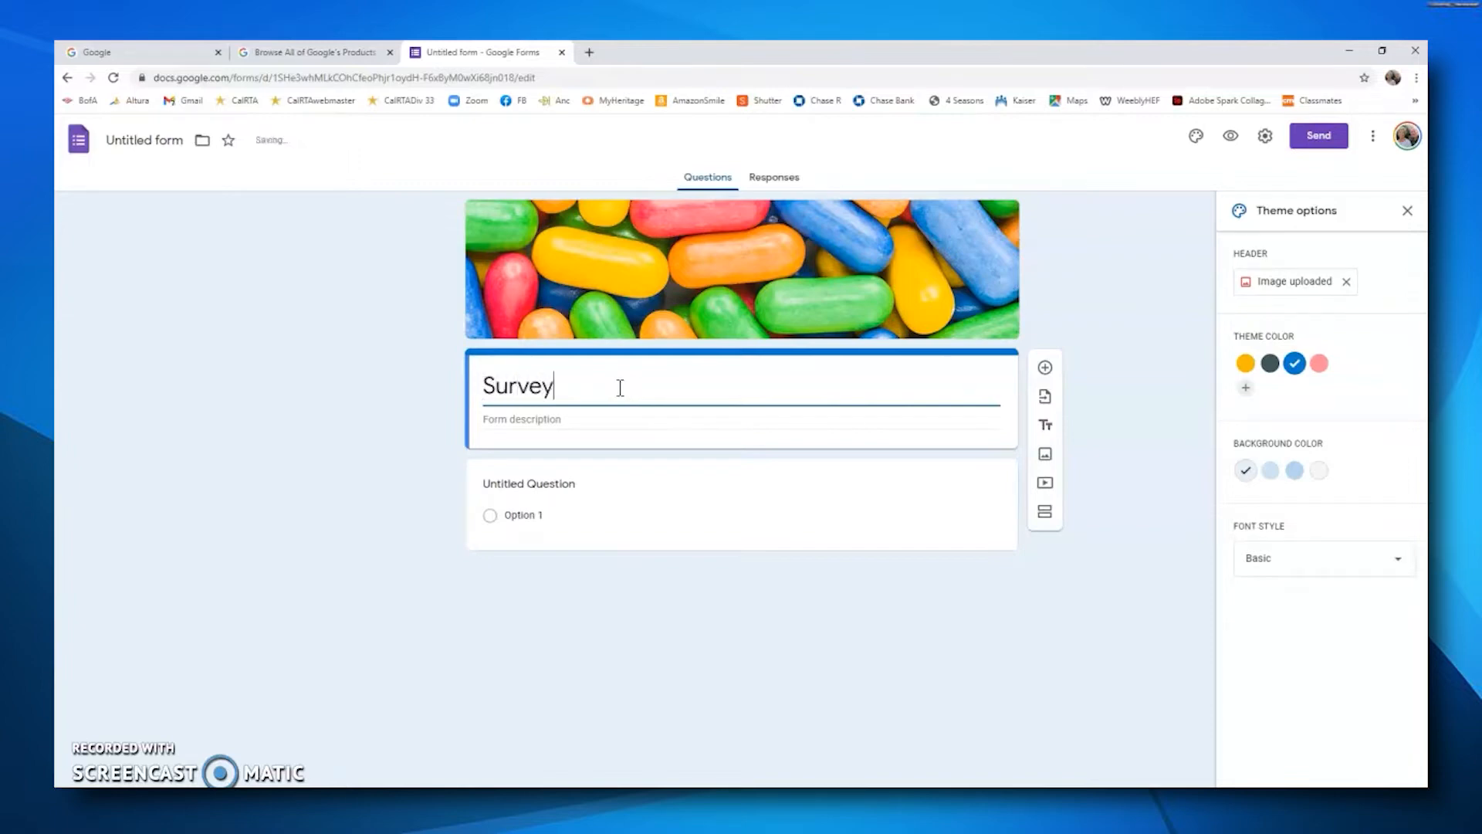
Step: Add the form description "Please complete all questions below."
{"action": "left_click", "coordinate": [531, 419]}
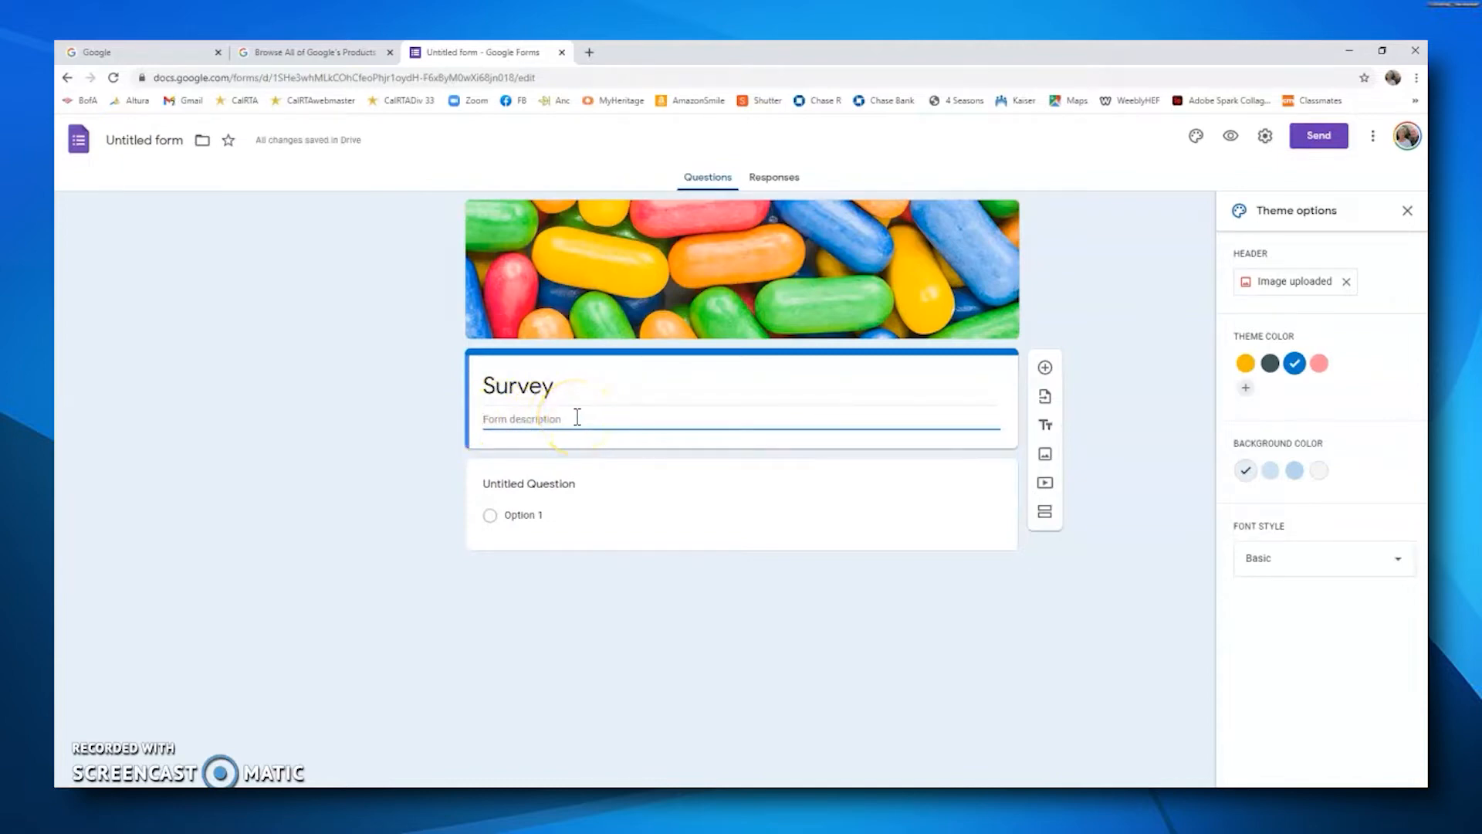
{"action": "type", "text": "Please complete all questions below."}
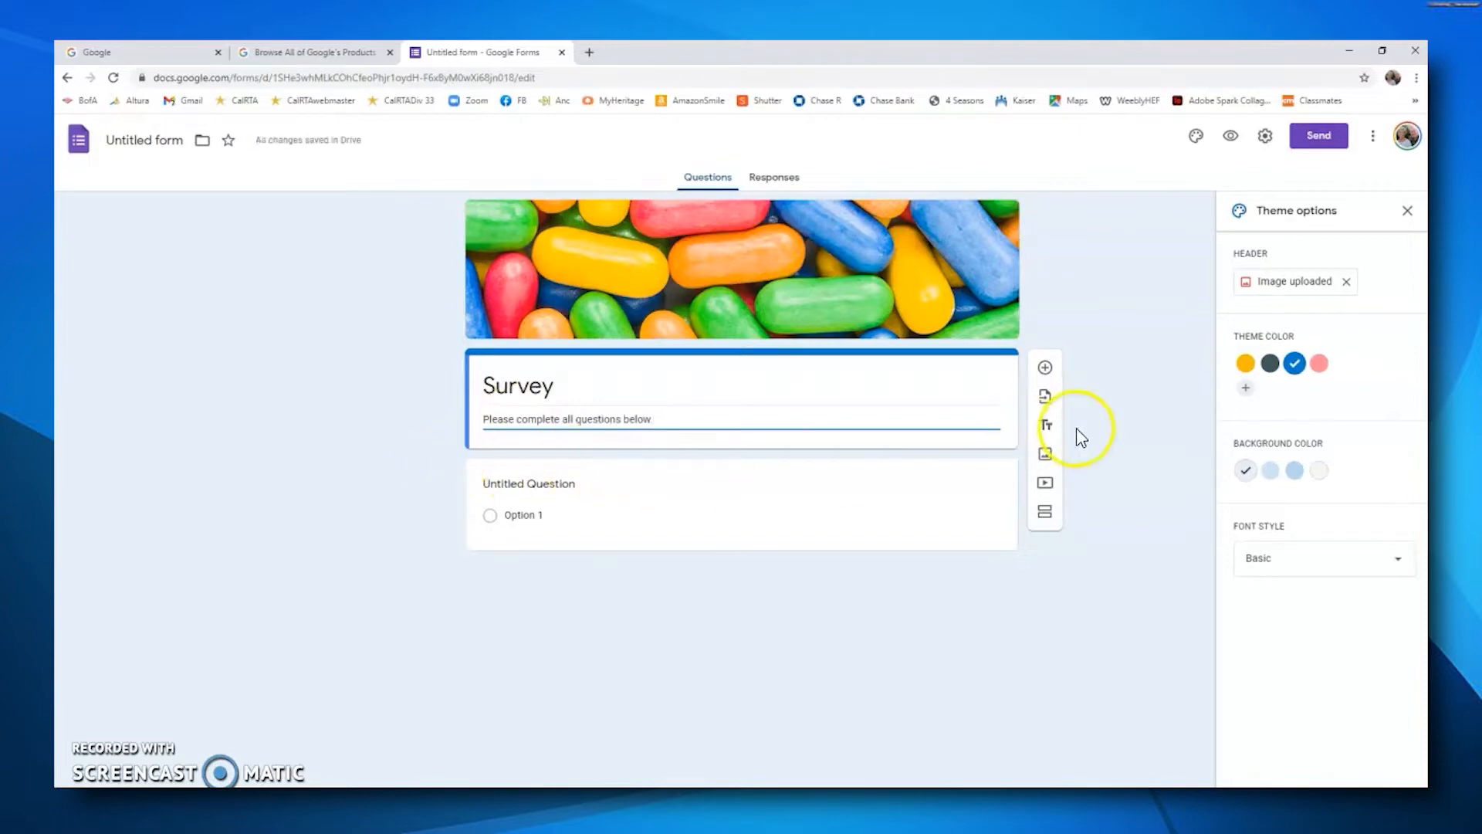
Step: Replace the first question's text with "1. First and last name"
{"action": "left_click", "coordinate": [1108, 426]}
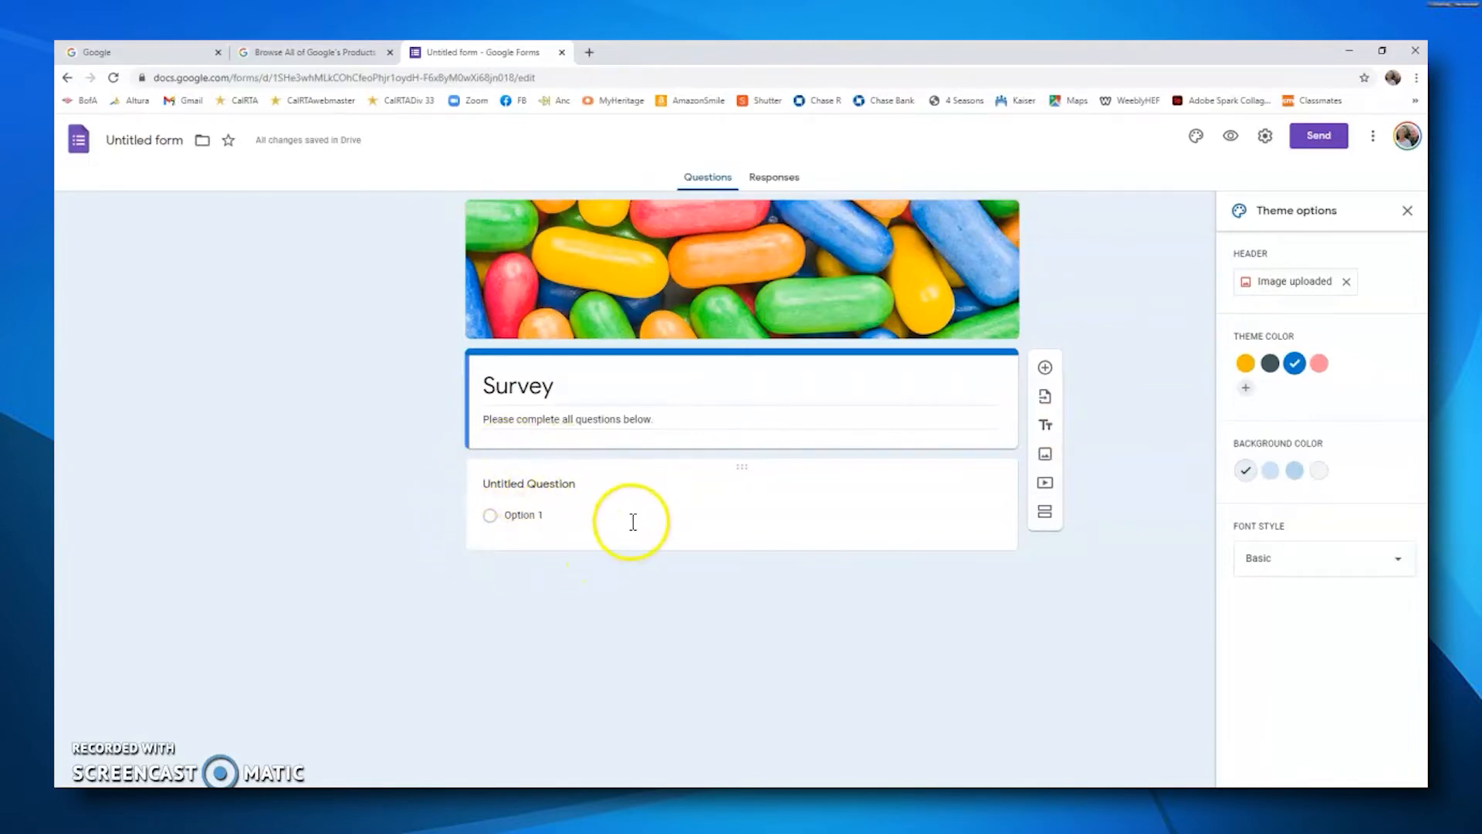
{"action": "left_click", "coordinate": [485, 481]}
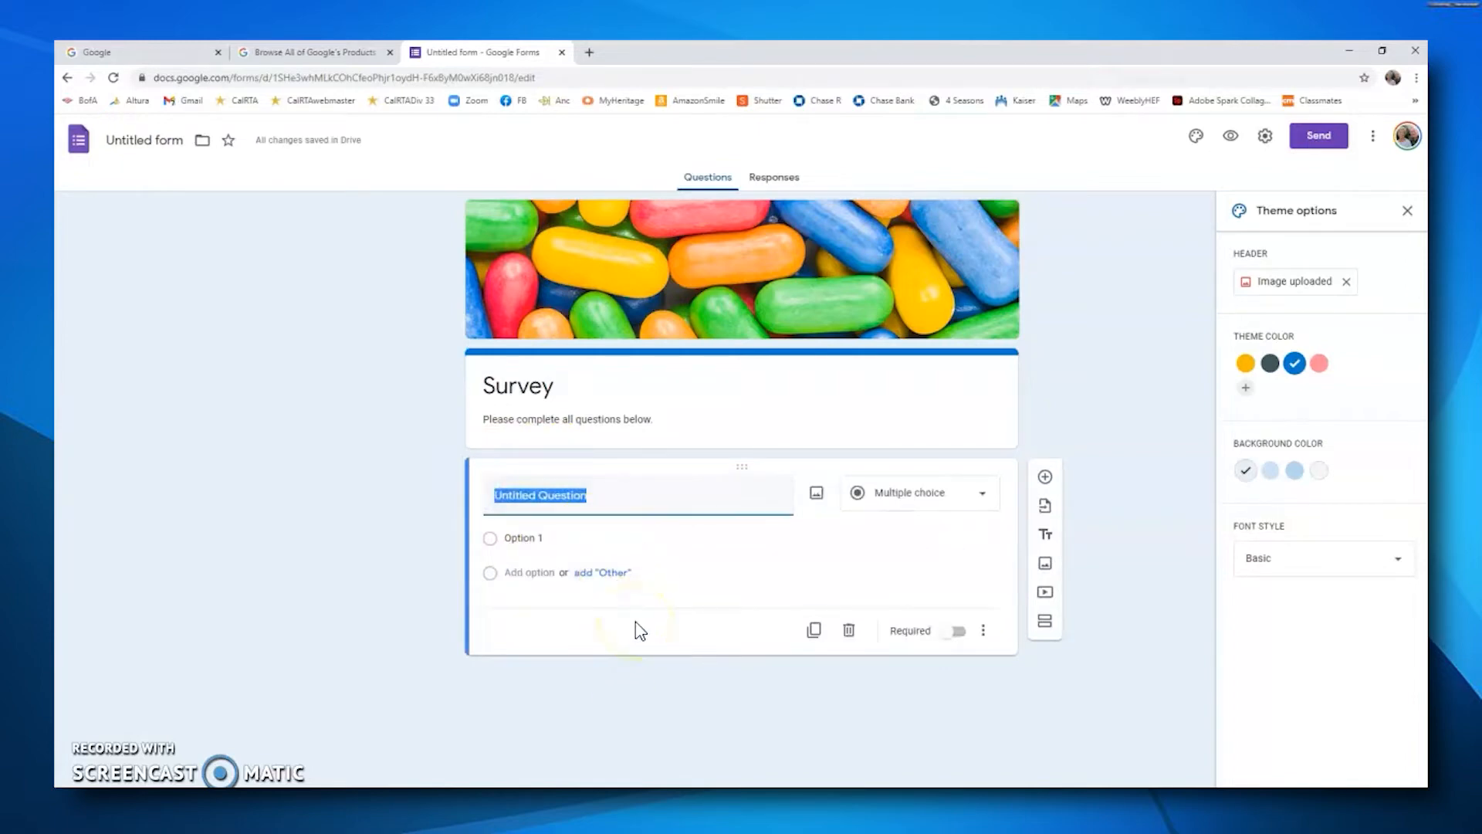
{"action": "key", "text": "BackSpace"}
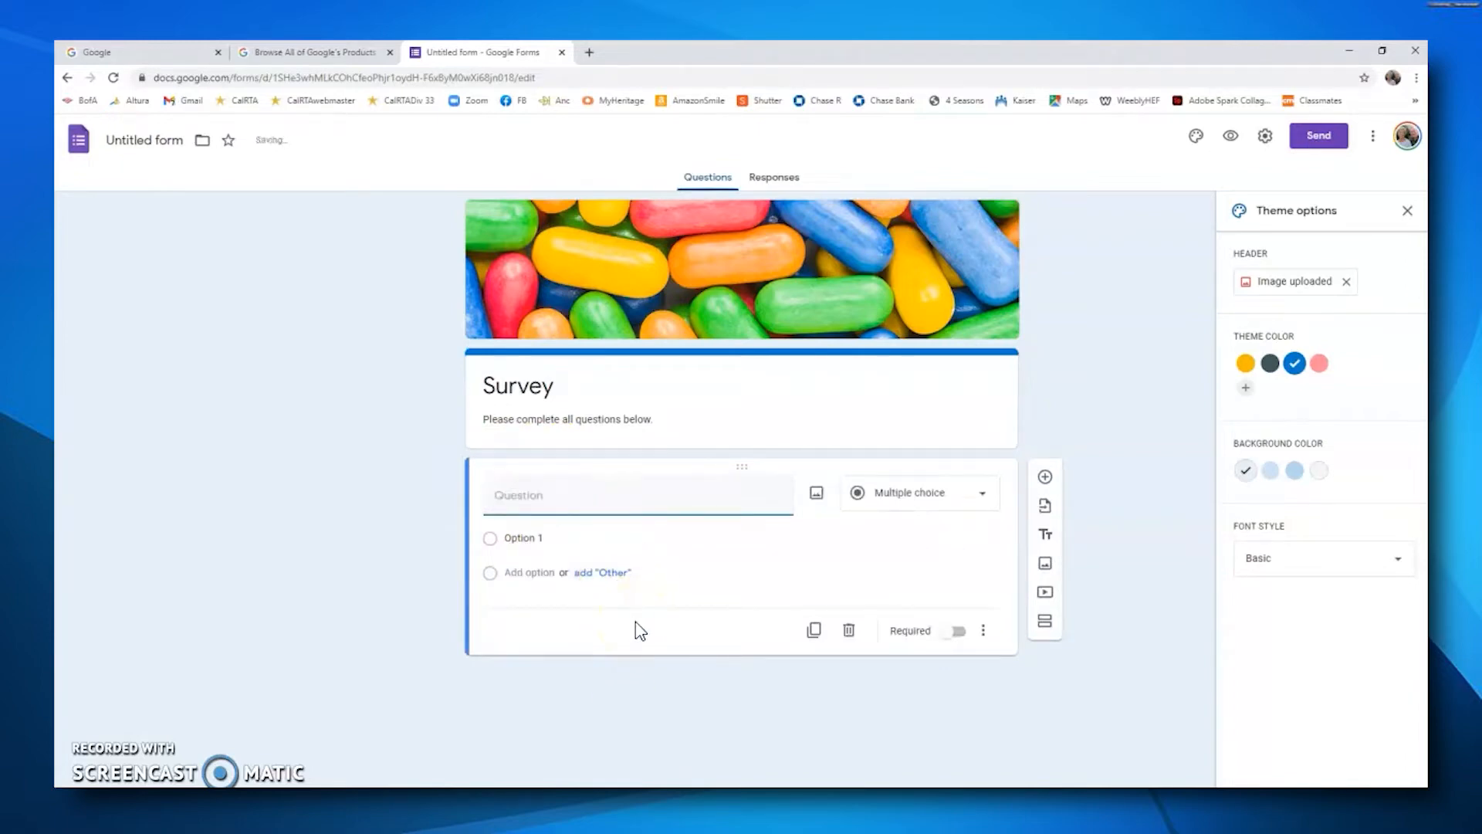
{"action": "type", "text": "1. First and las"}
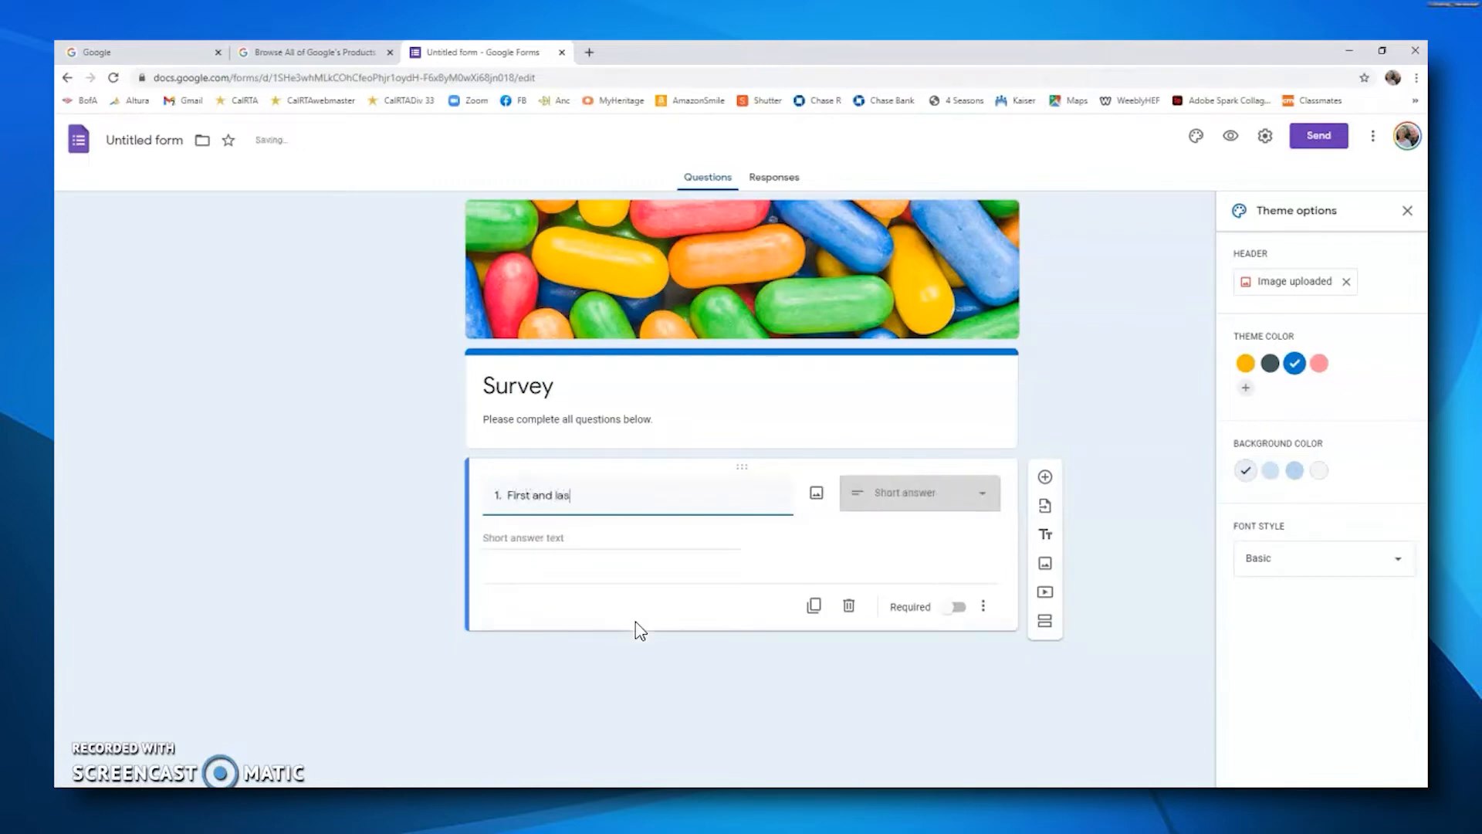
{"action": "type", "text": "t name"}
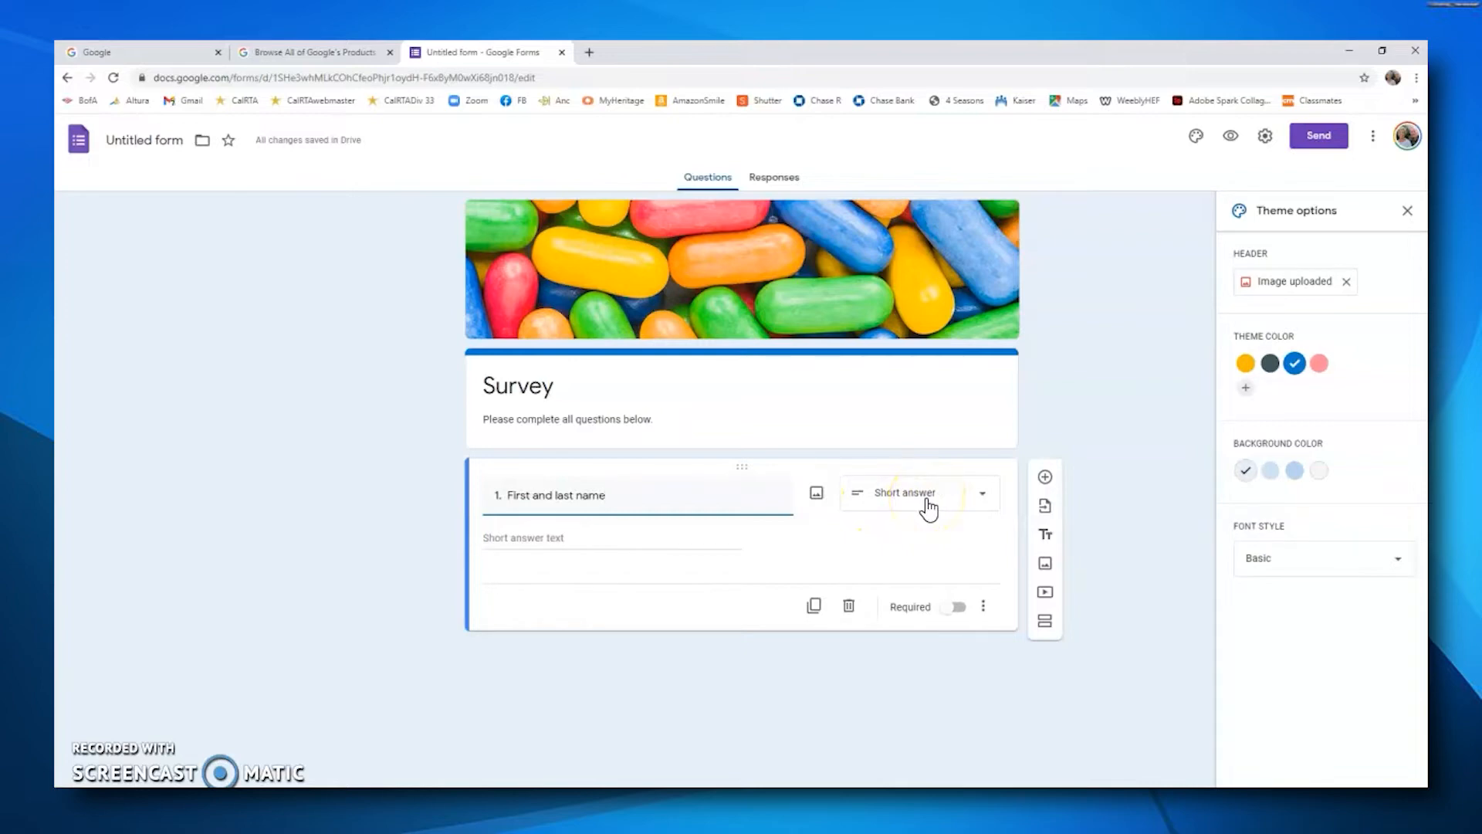
Step: Keep the first question as Short answer and make it required
{"action": "left_click", "coordinate": [982, 502]}
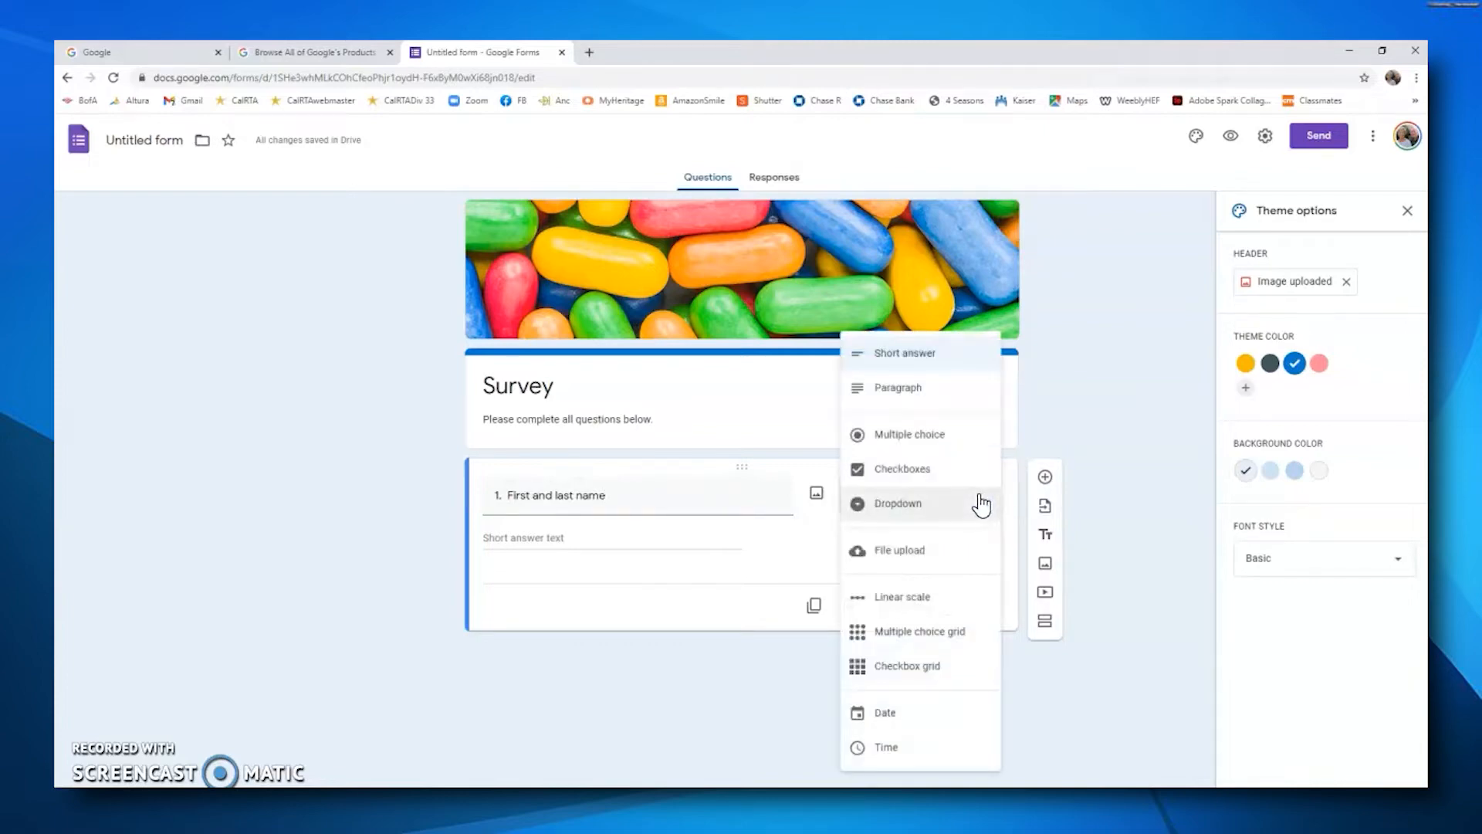
{"action": "left_click", "coordinate": [1073, 385]}
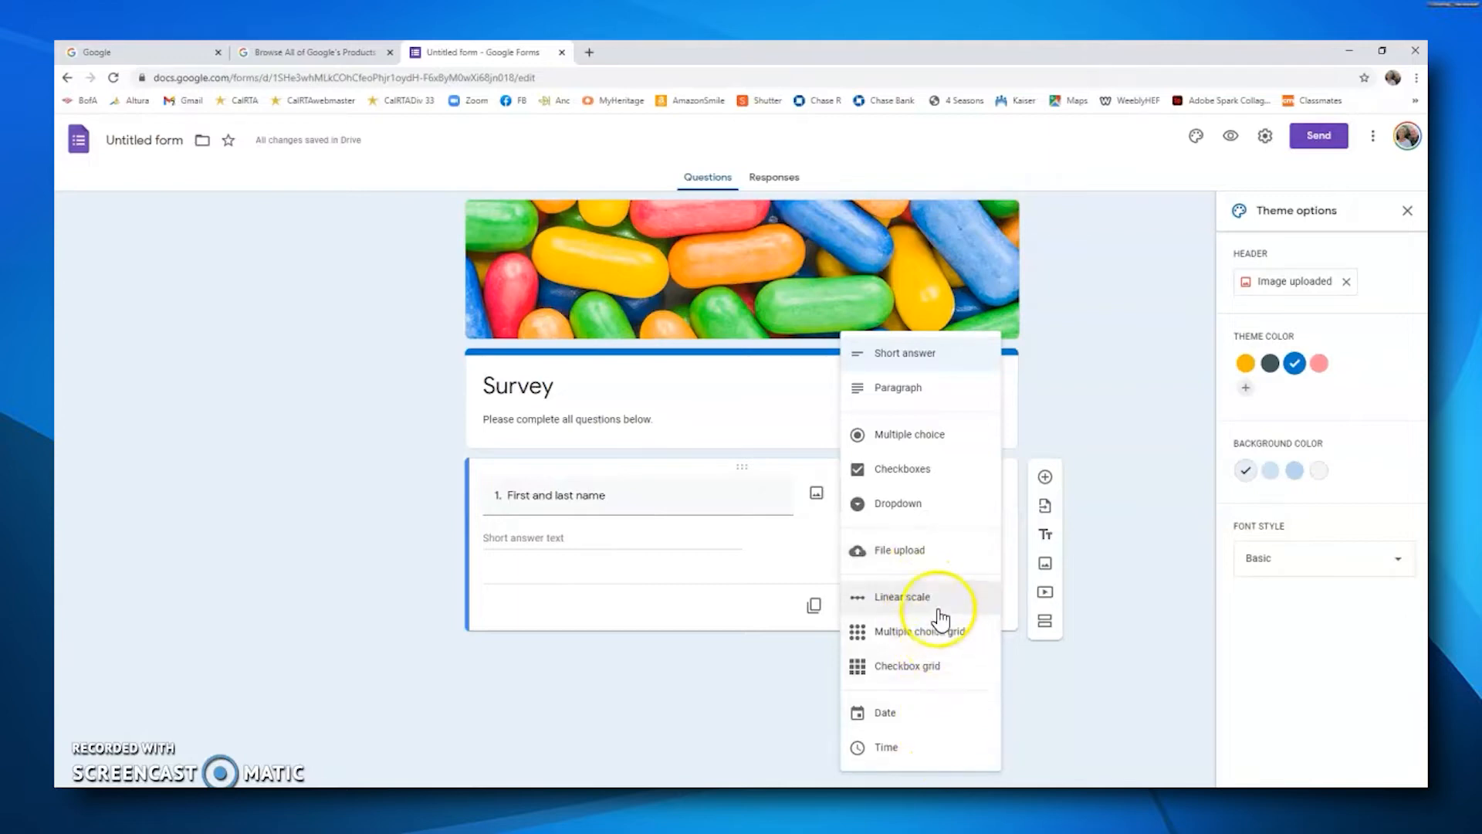
{"action": "left_click", "coordinate": [1079, 343]}
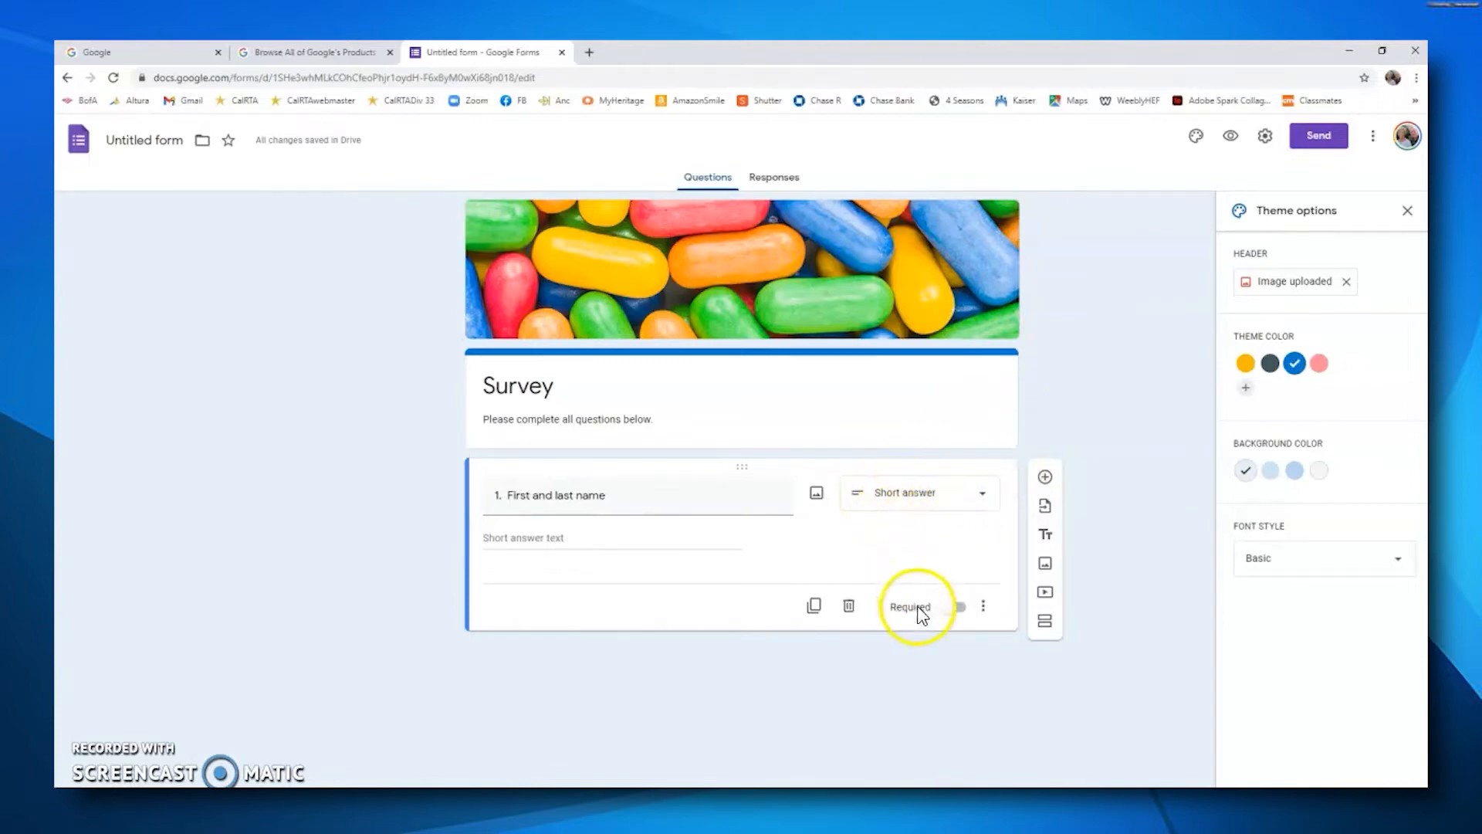
{"action": "left_click", "coordinate": [958, 609]}
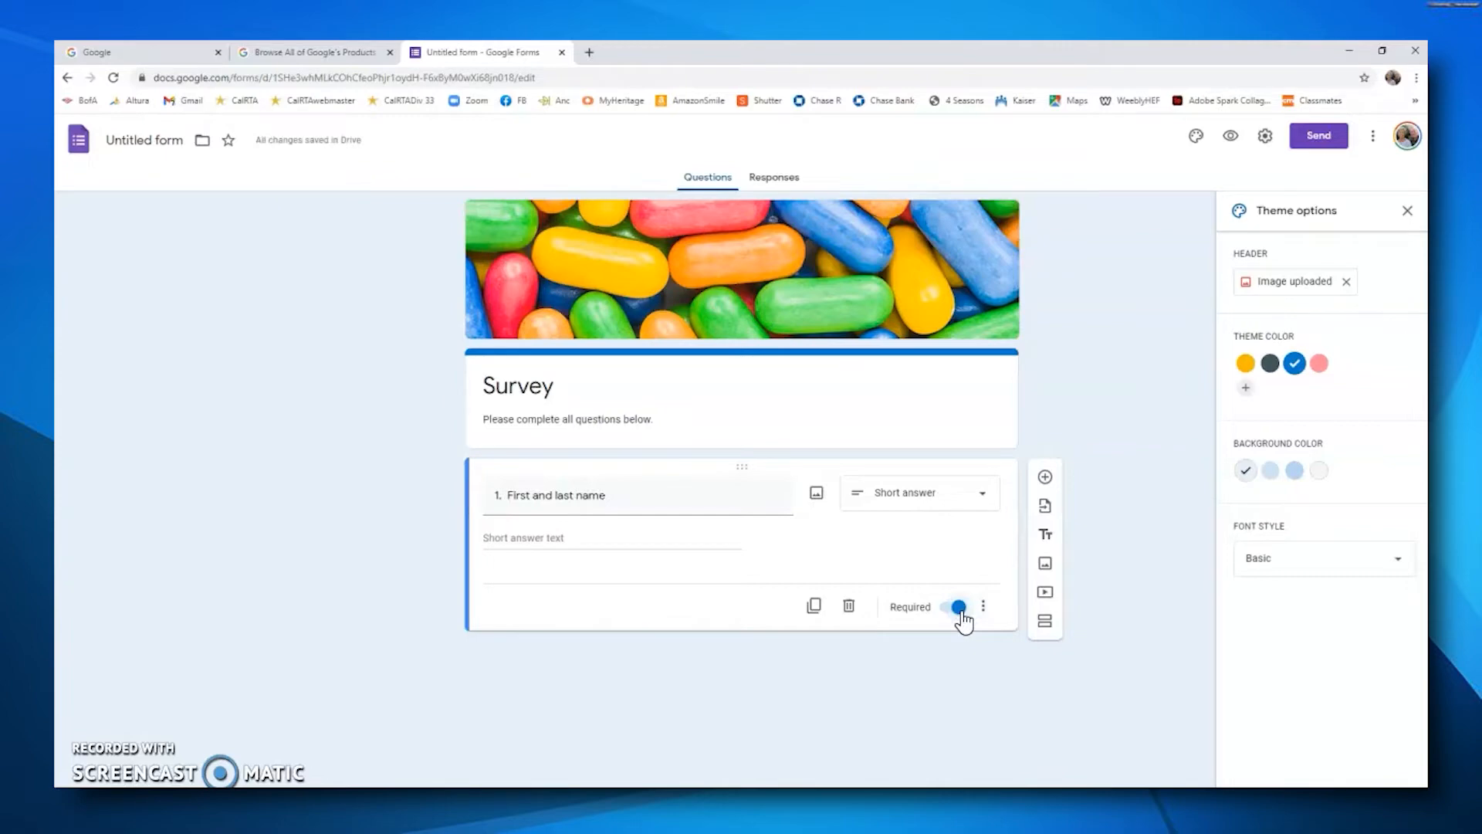
{"action": "left_click", "coordinate": [932, 621]}
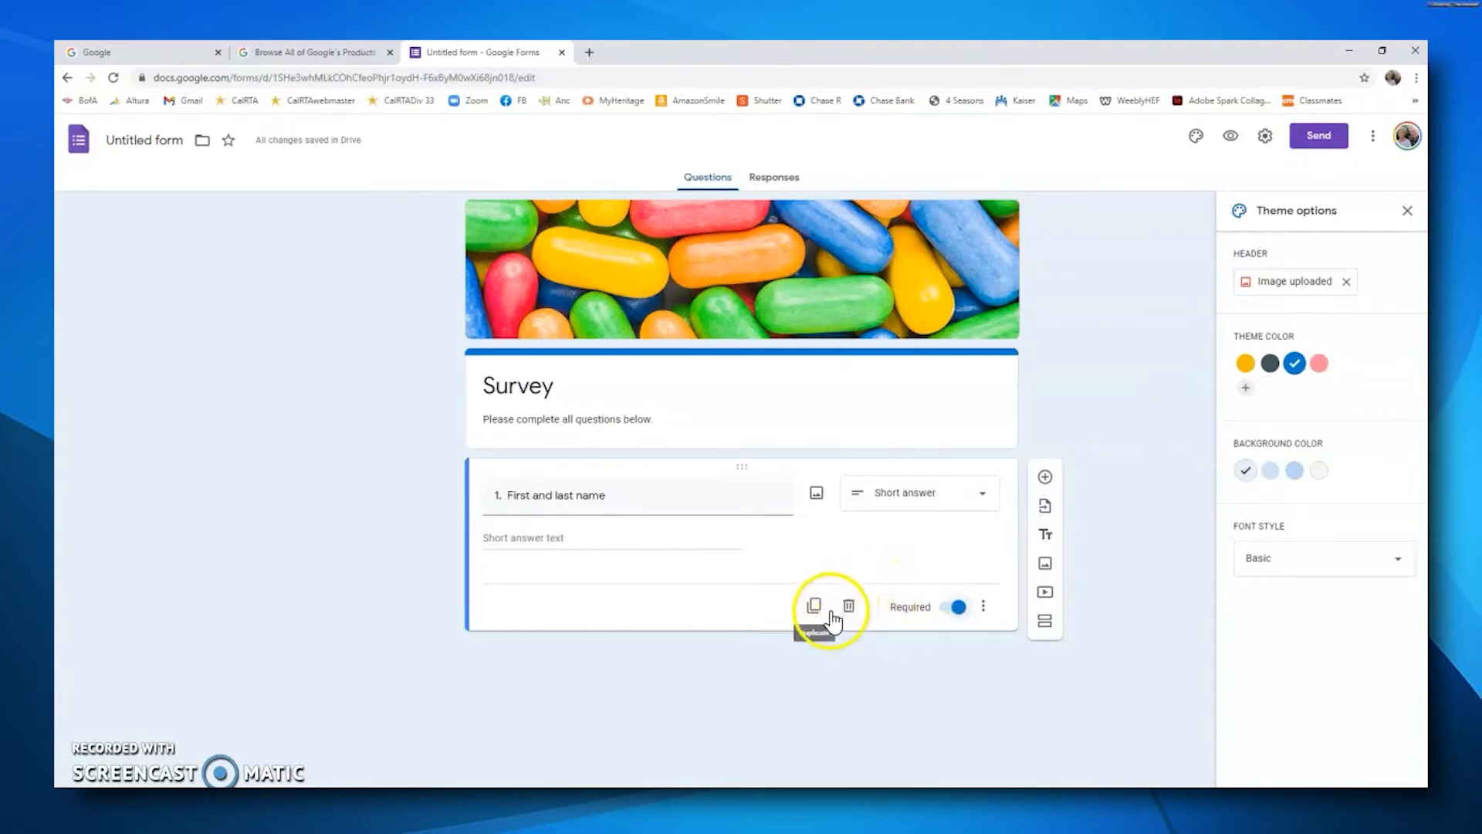
Step: Add a second question titled "2. What position do you hold in your Division?"
{"action": "left_click", "coordinate": [1045, 479]}
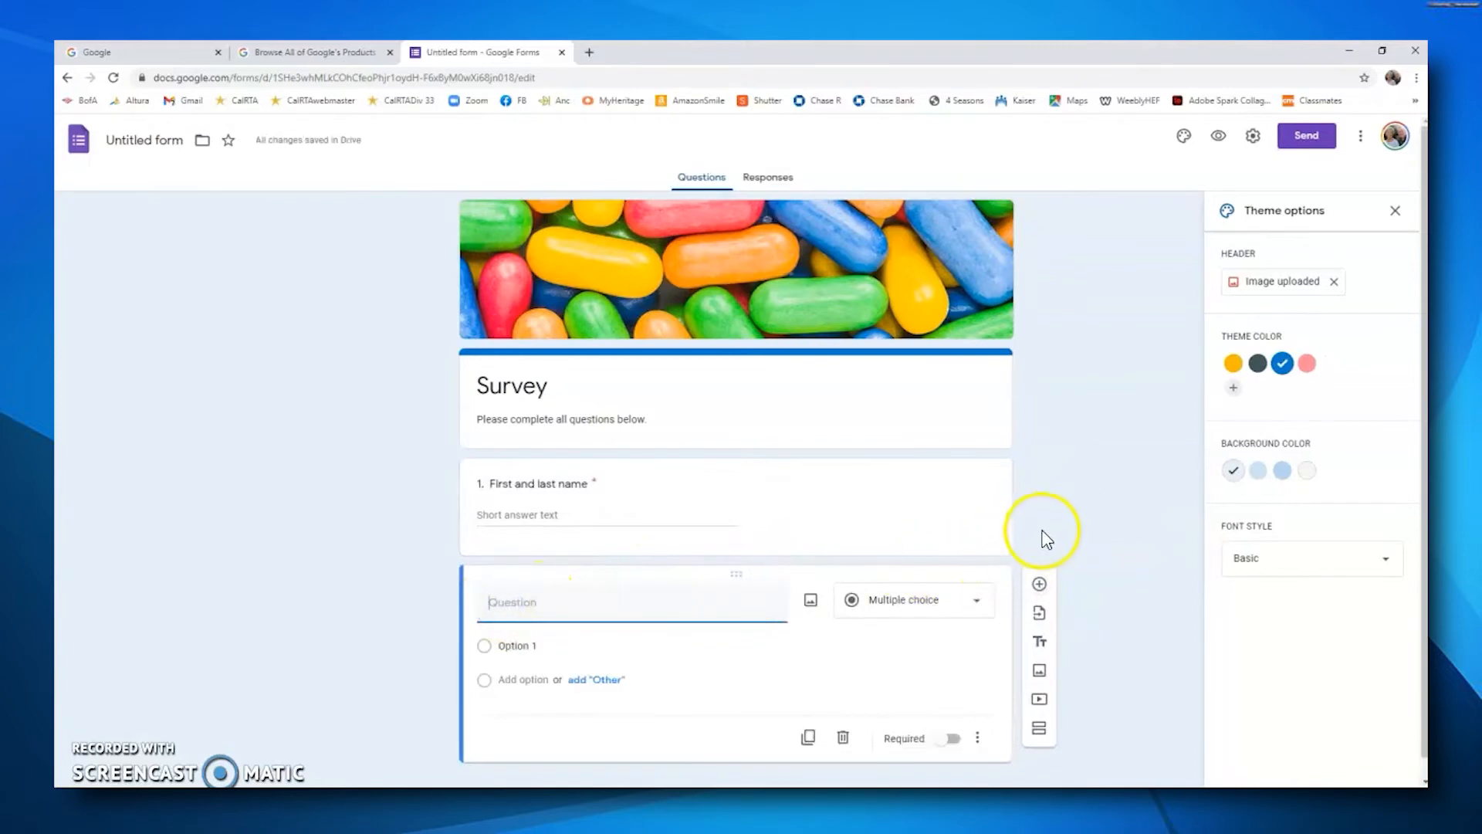
{"action": "type", "text": "2. W"}
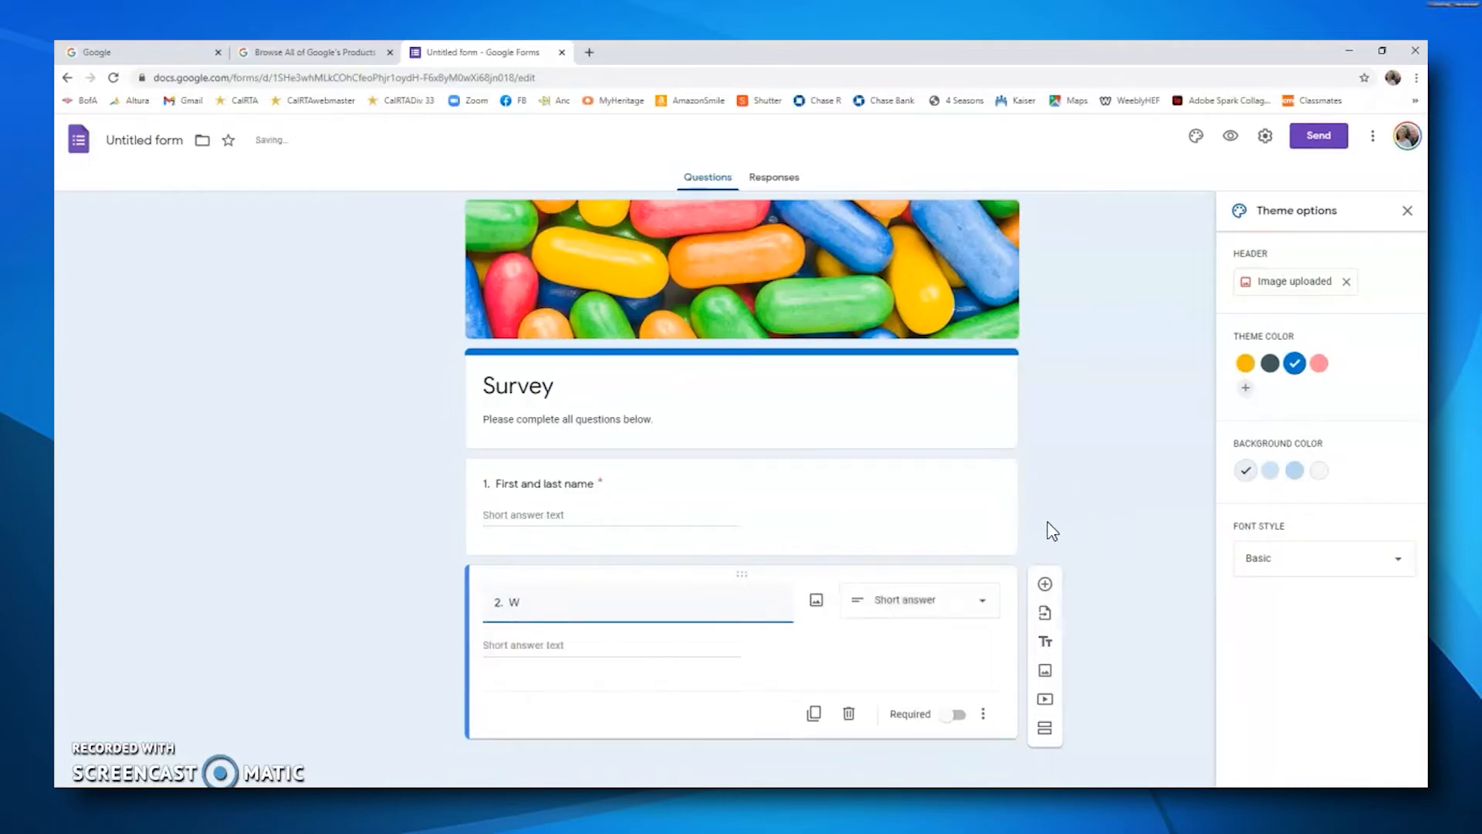
{"action": "type", "text": "hat position do you hold"}
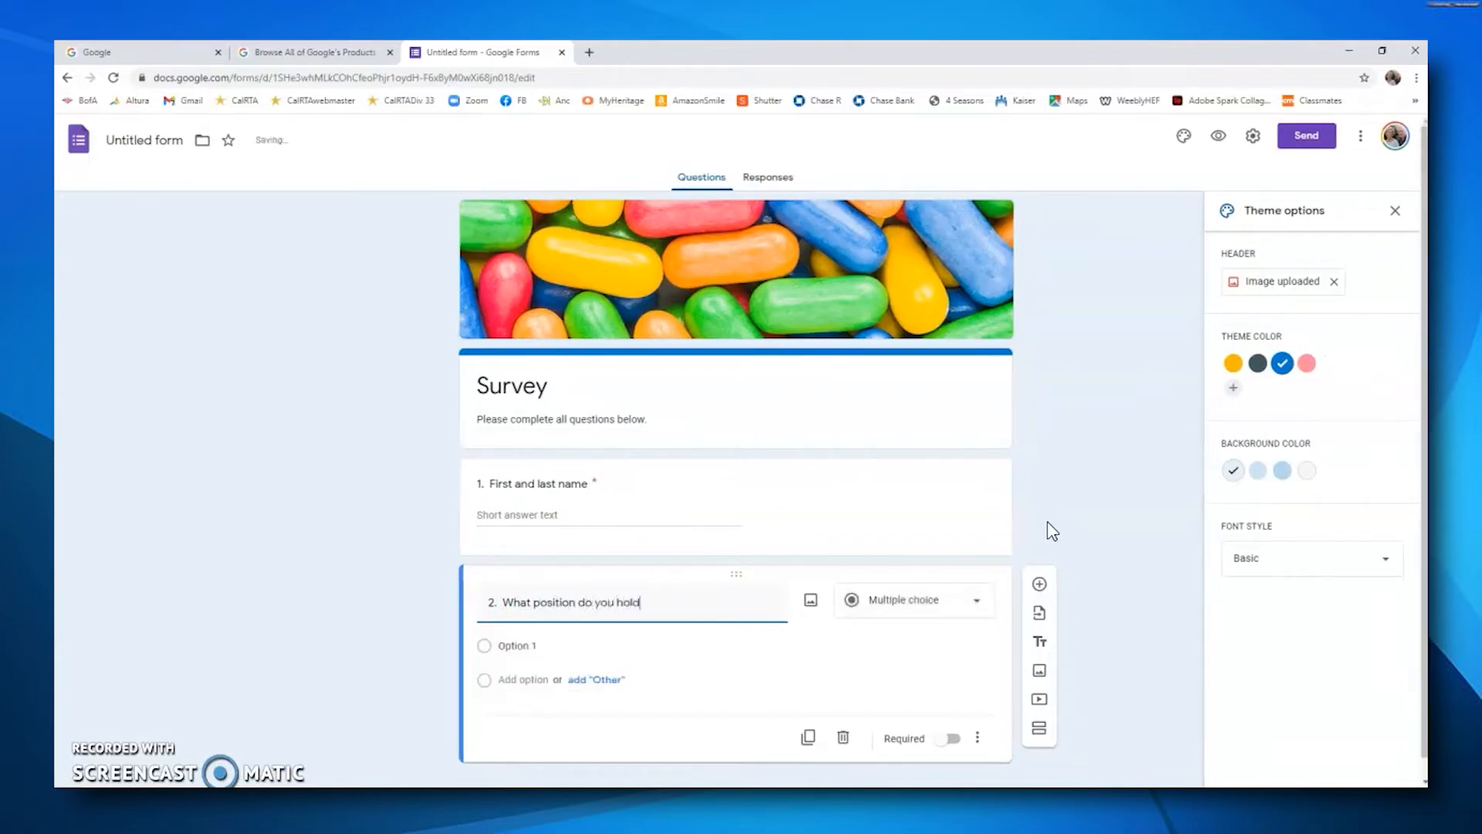
{"action": "type", "text": " in your Division?"}
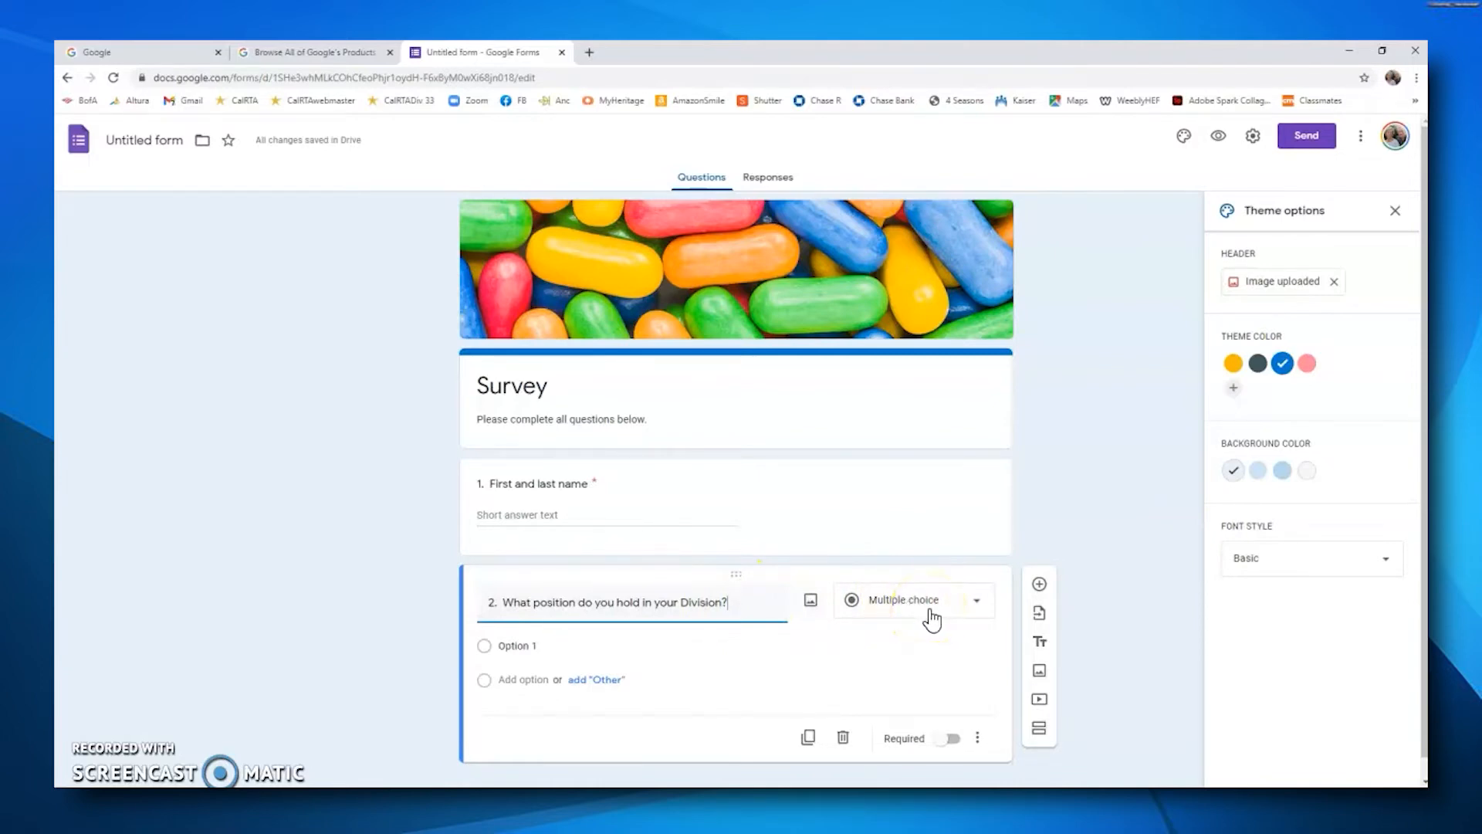
Step: Give the second question the multiple-choice options President, Vice President and Other, and make it required
{"action": "left_click", "coordinate": [974, 607]}
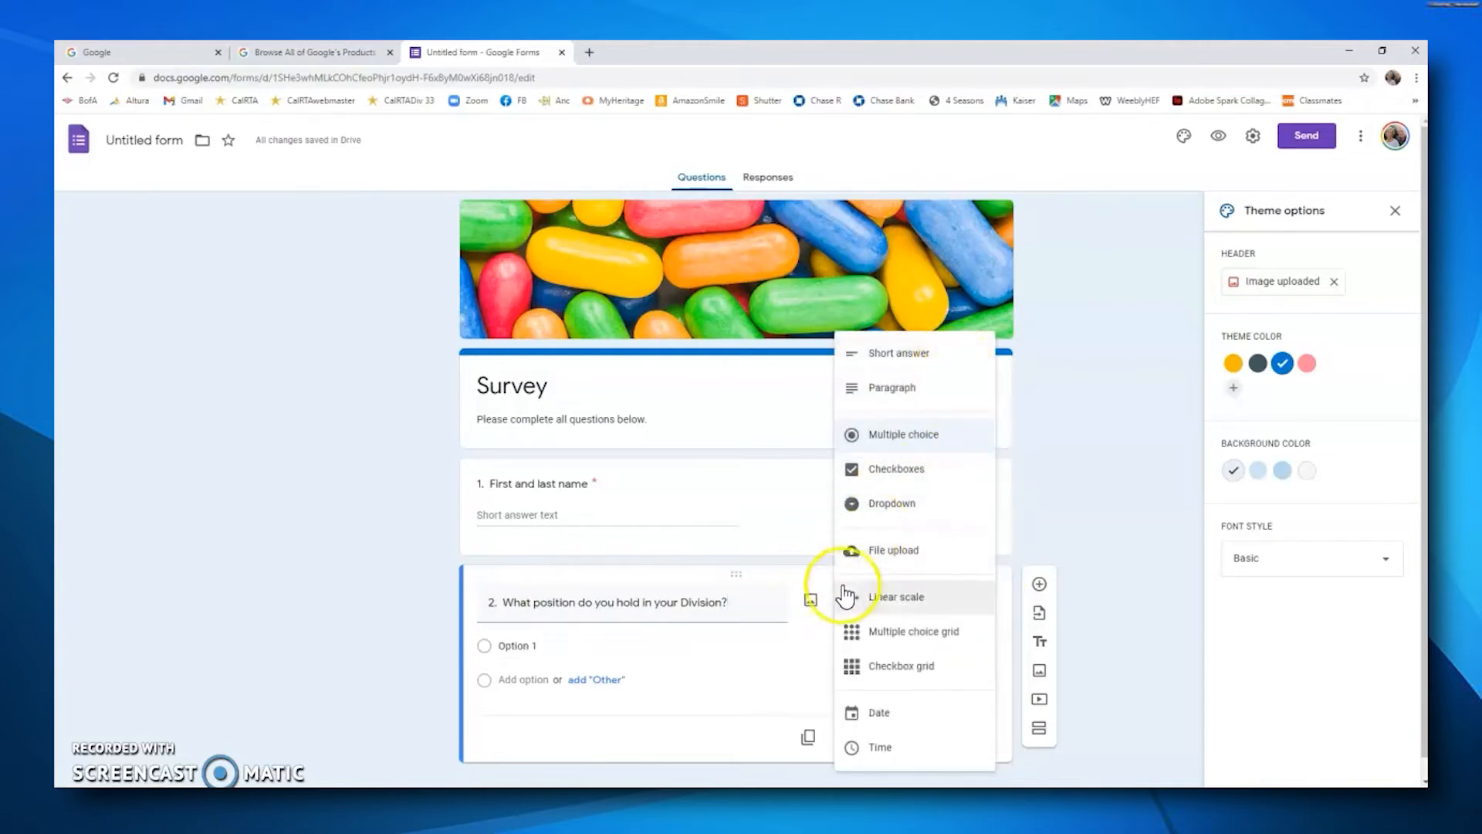
{"action": "left_click", "coordinate": [814, 645]}
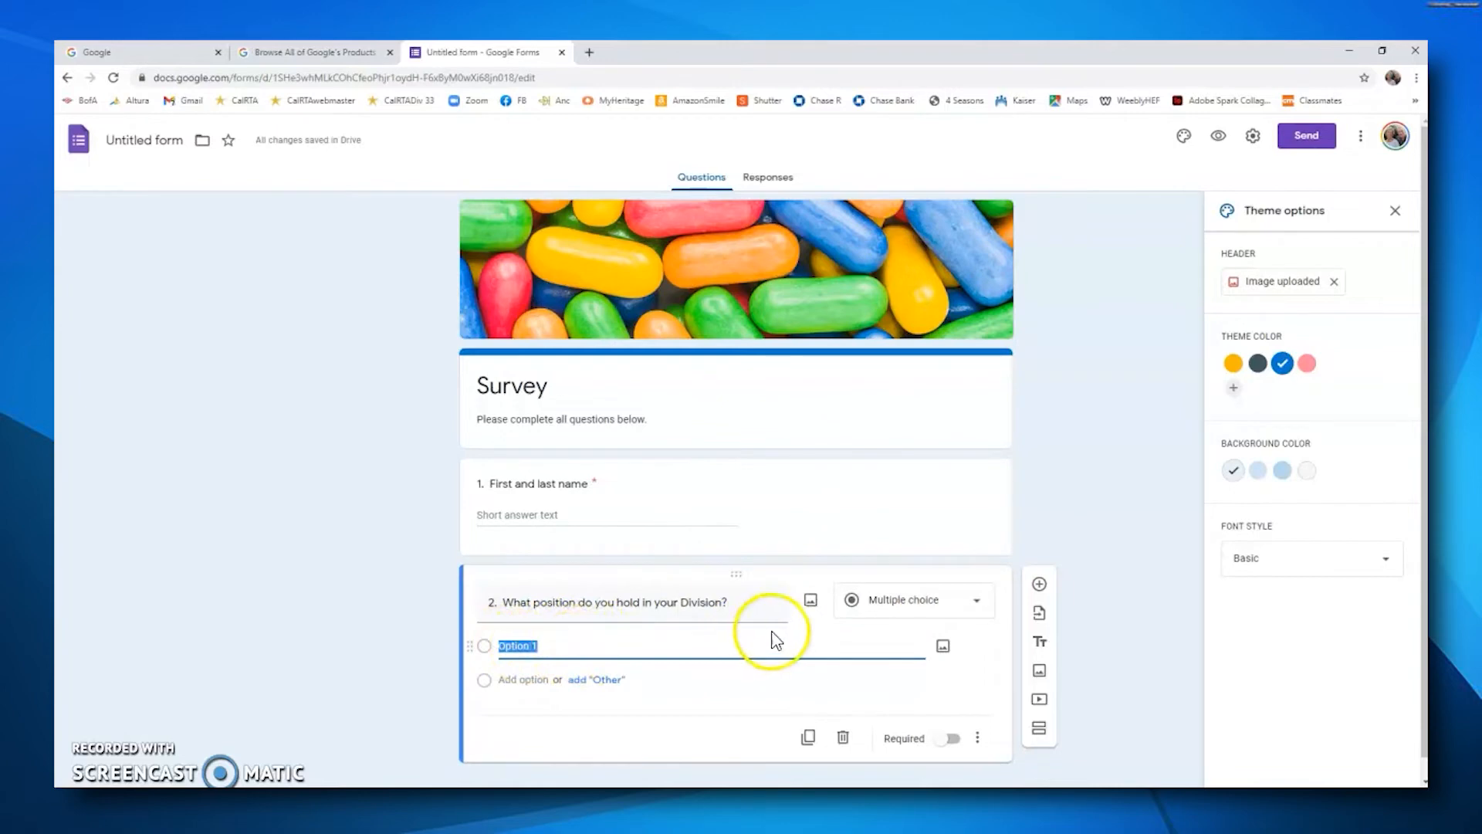
{"action": "left_click", "coordinate": [820, 618]}
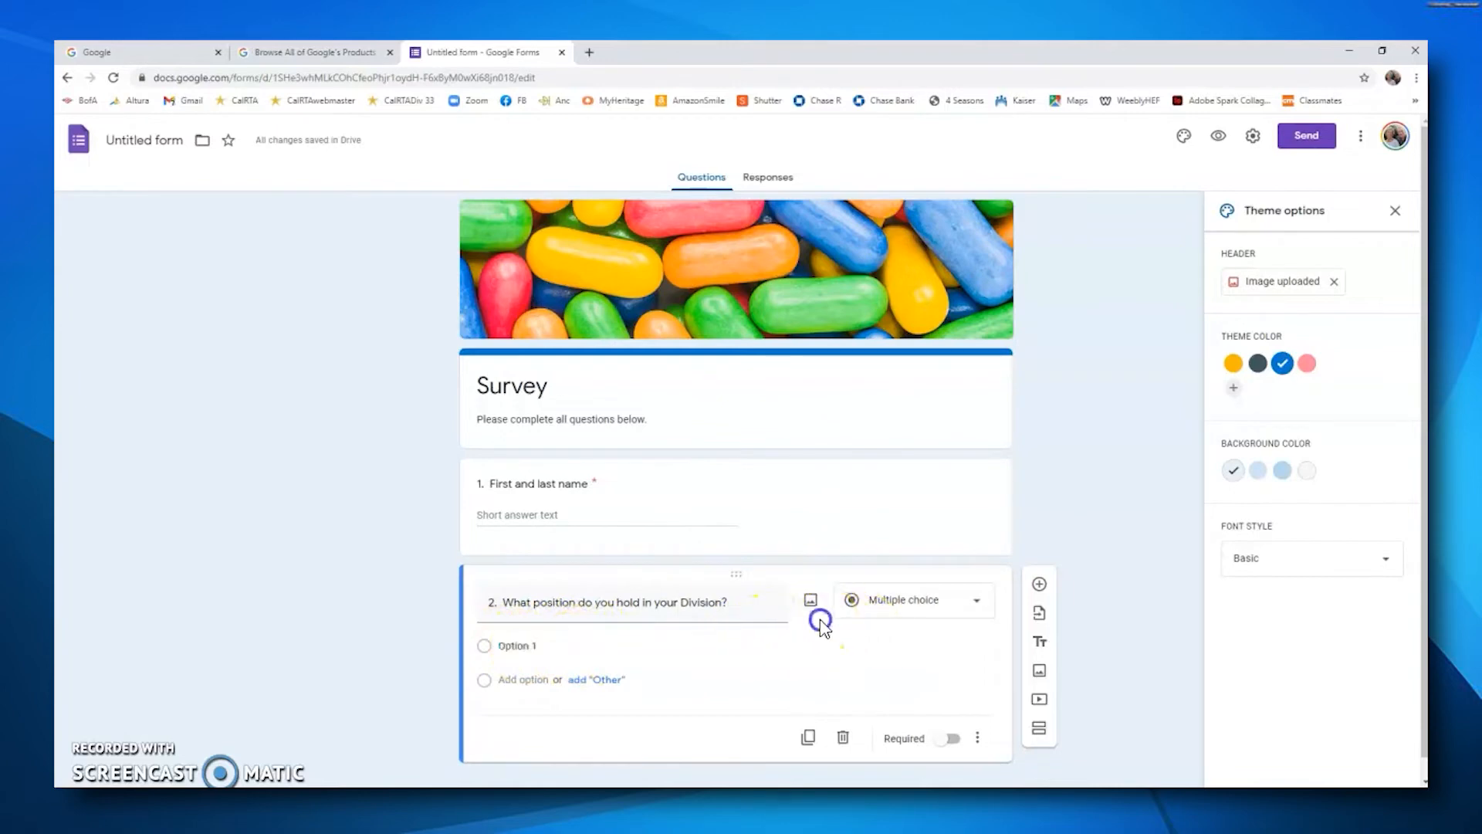
{"action": "left_click", "coordinate": [550, 647]}
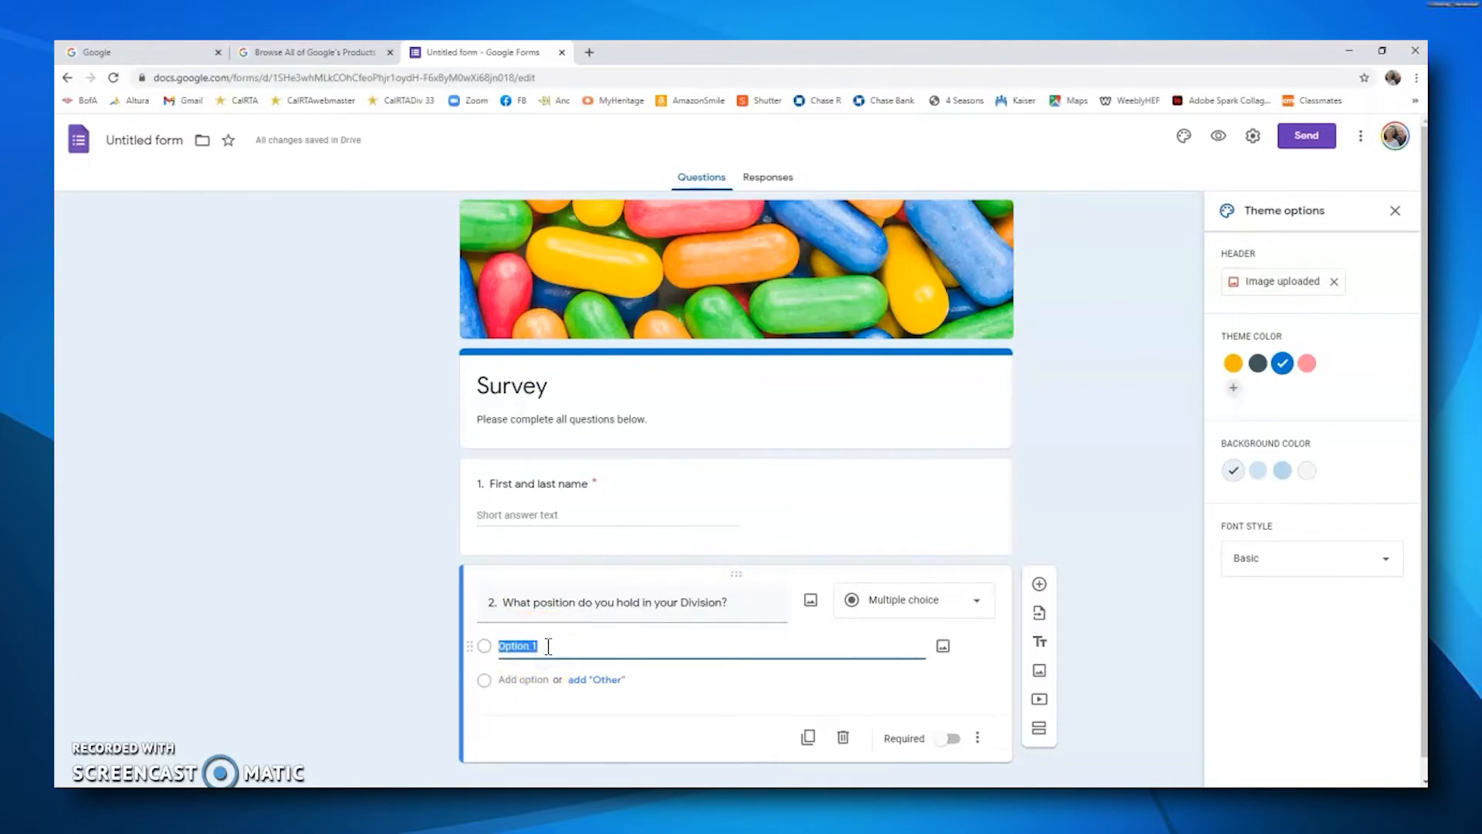
{"action": "key", "text": "BackSpace"}
{"action": "type", "text": "President"}
{"action": "left_click", "coordinate": [544, 679]}
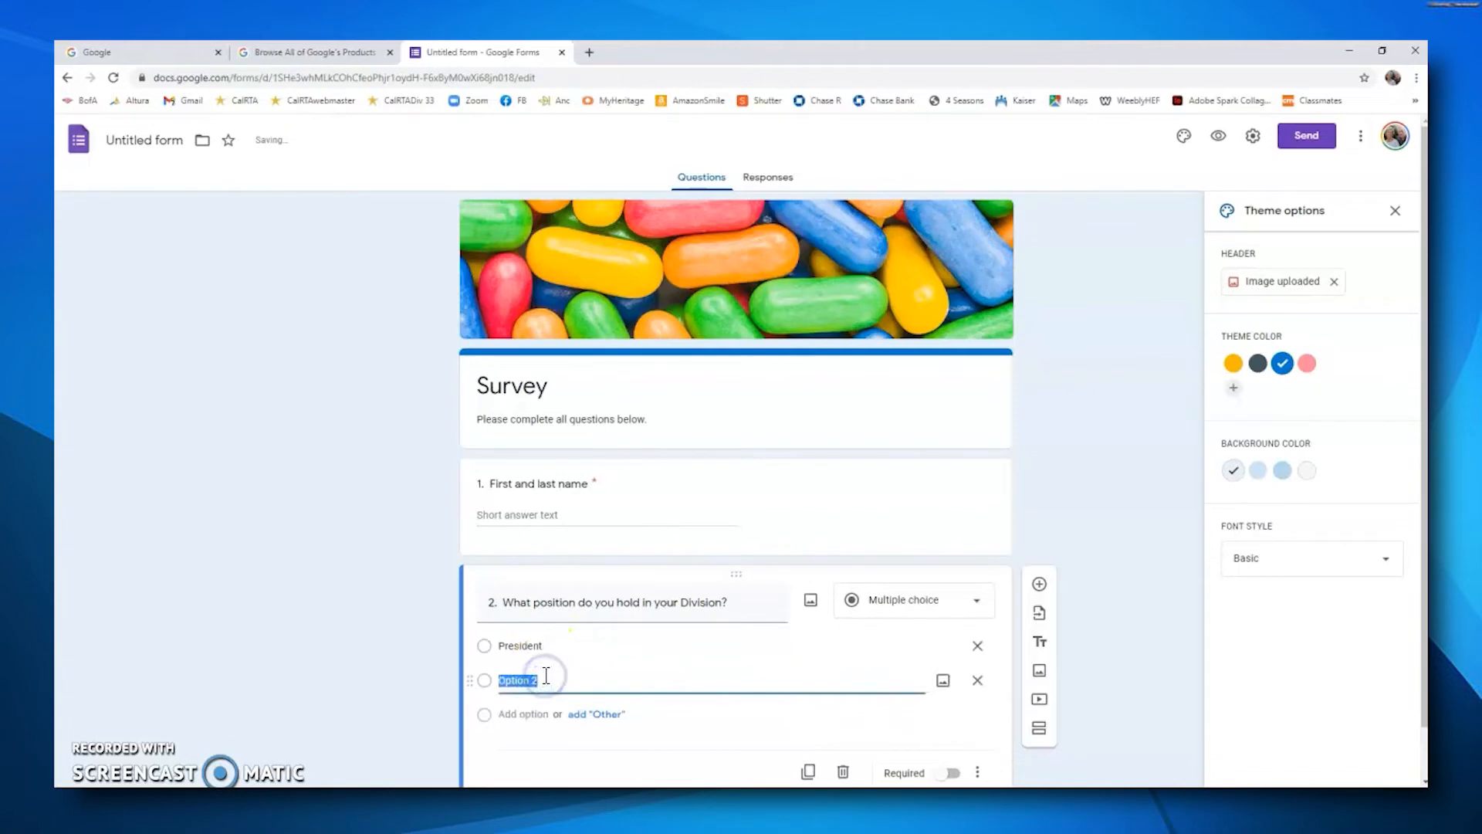
{"action": "type", "text": "Vice President"}
{"action": "left_click", "coordinate": [538, 714]}
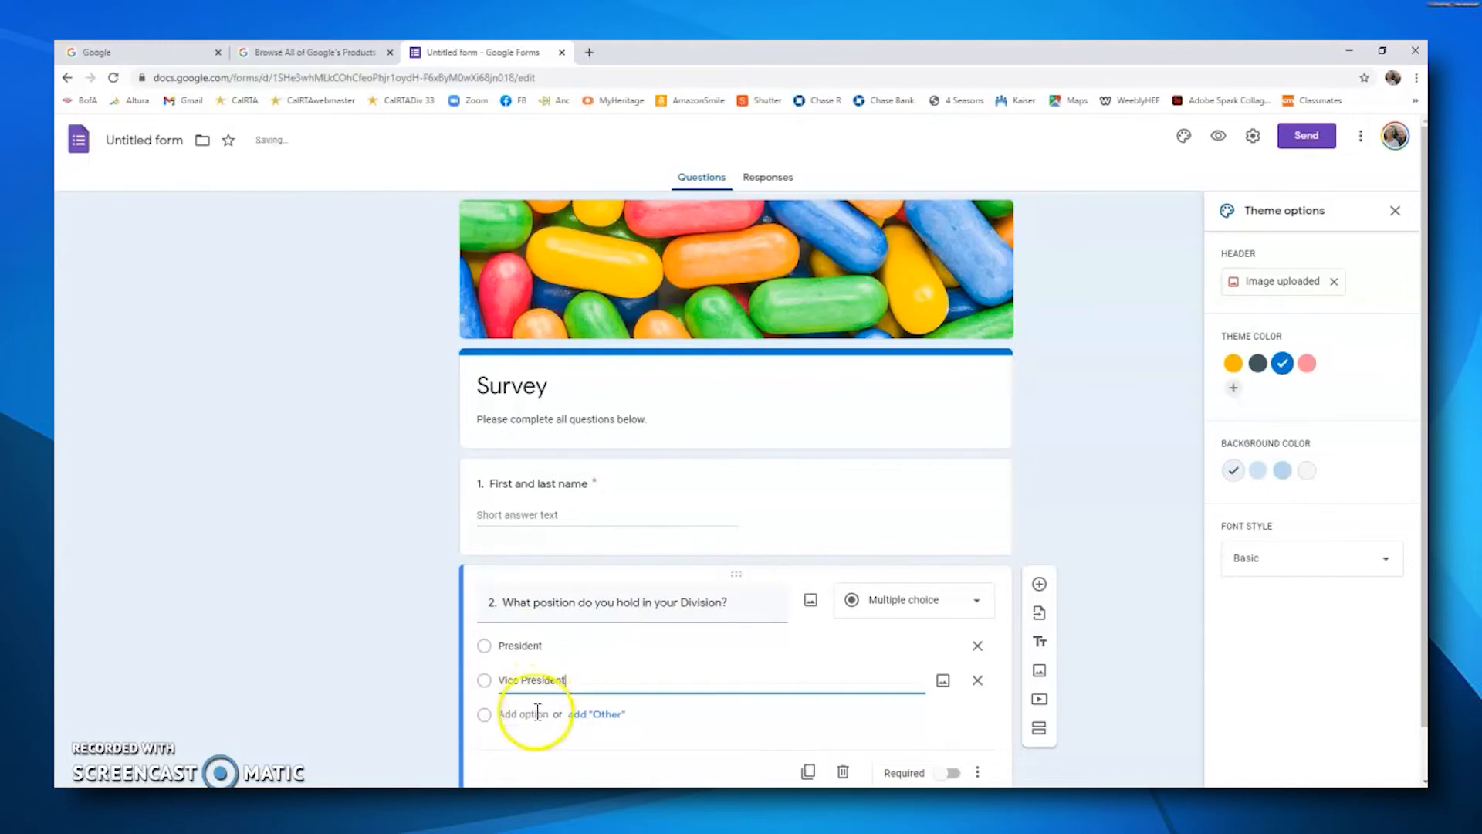
{"action": "left_click", "coordinate": [615, 715]}
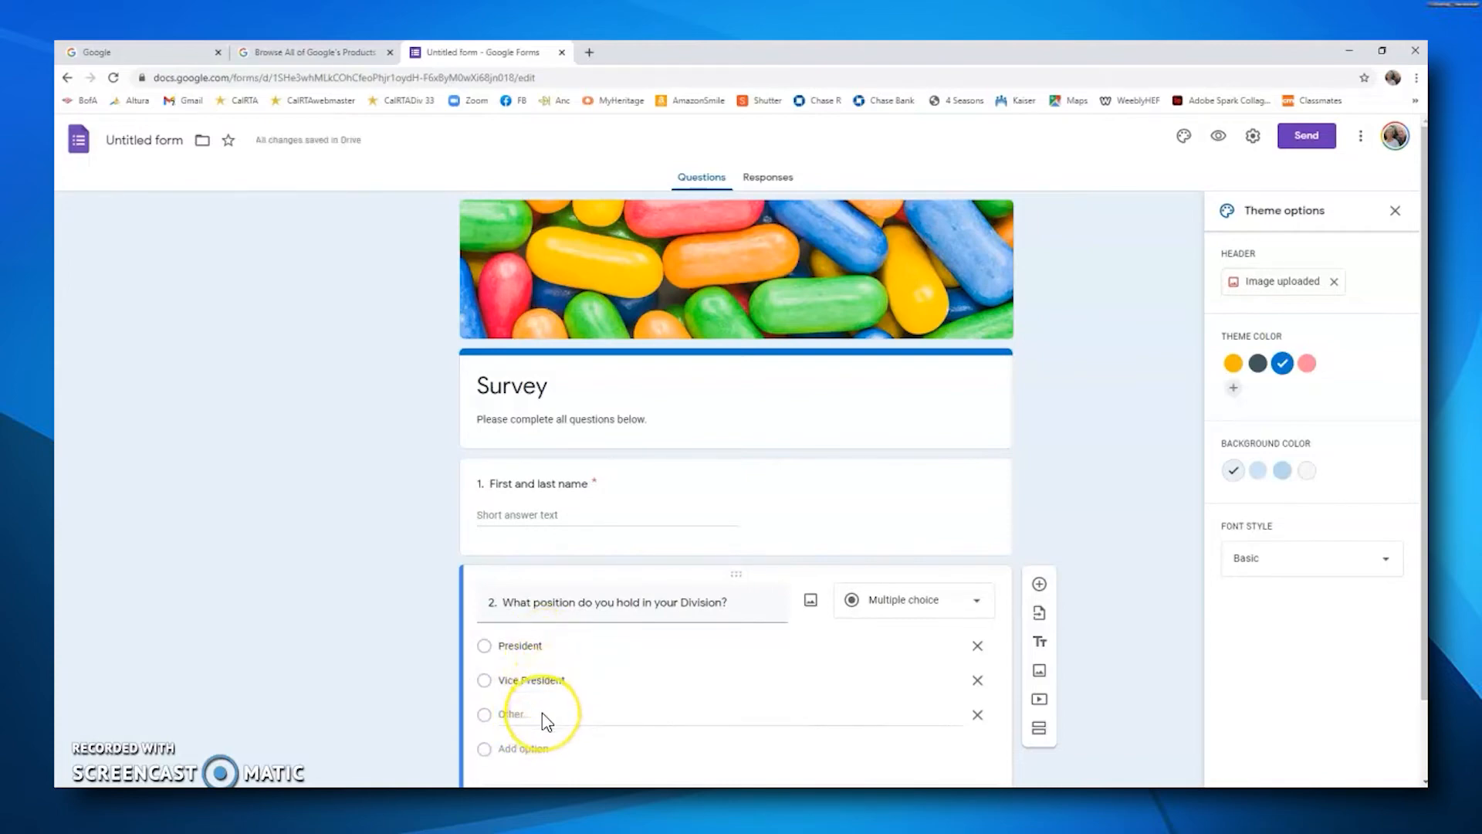
{"action": "scroll", "coordinate": [1093, 628], "scroll_direction": "down", "scroll_amount": 1}
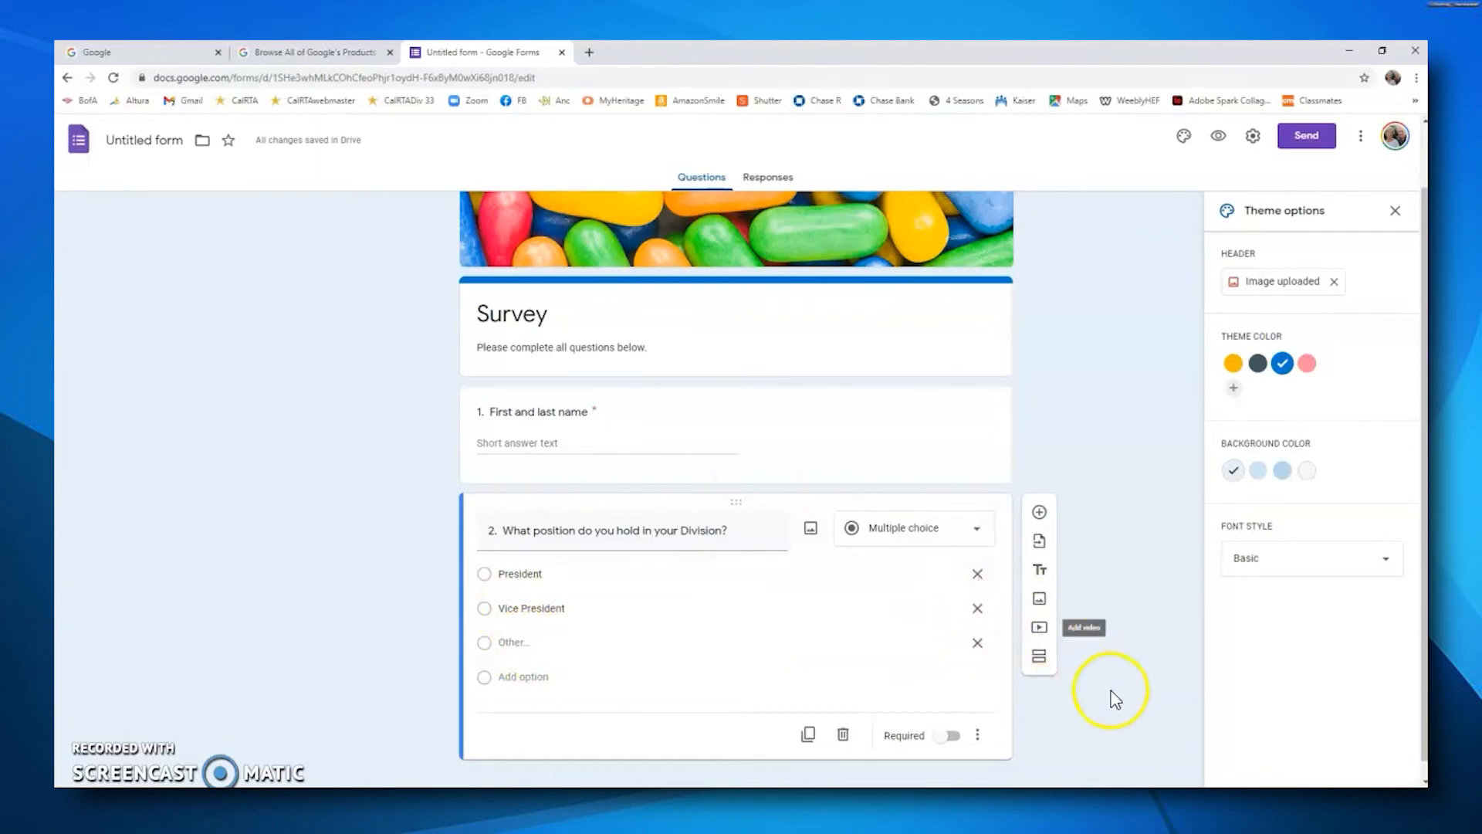
{"action": "left_click", "coordinate": [957, 744]}
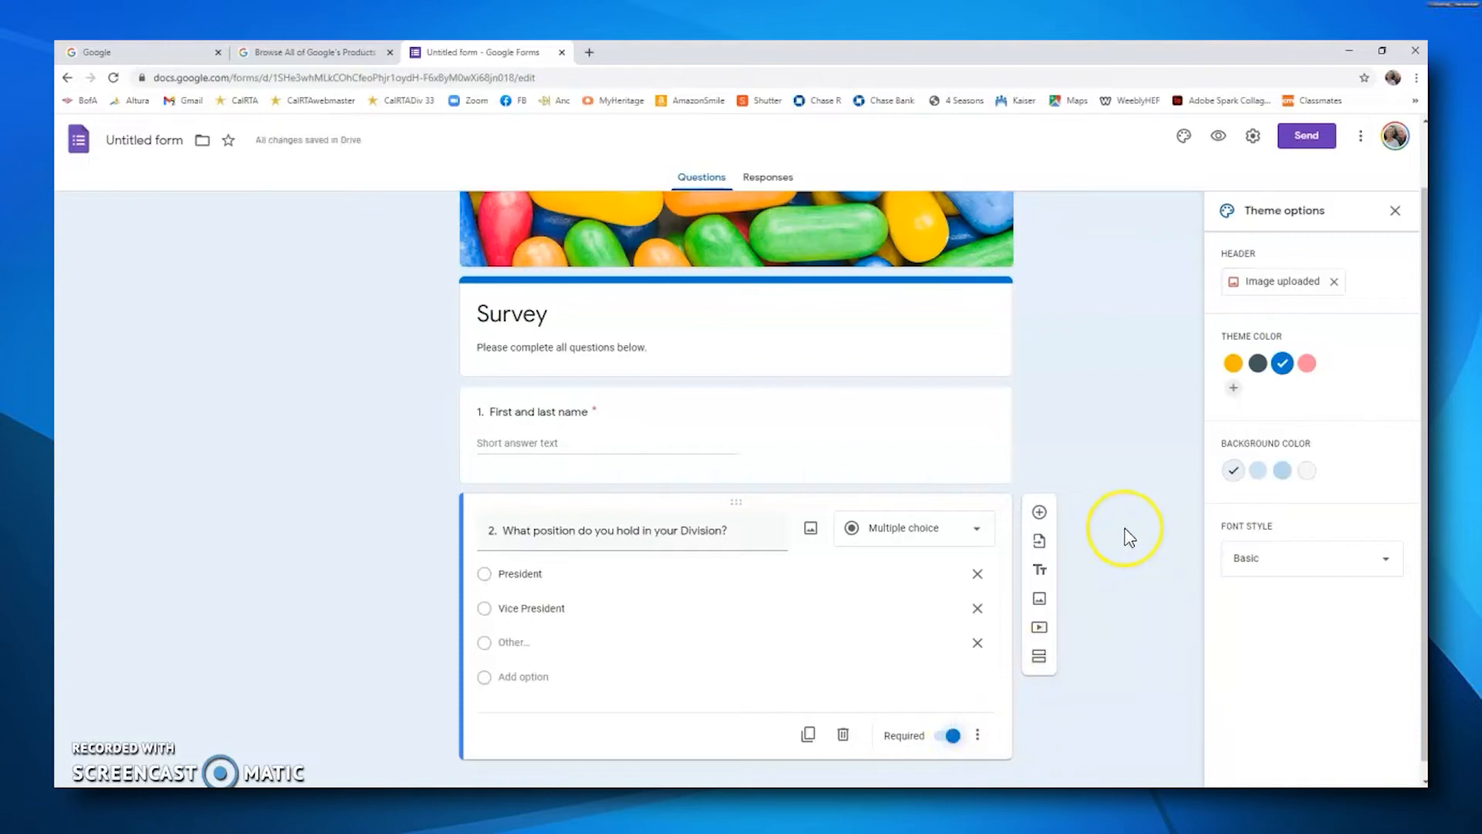
Step: Add a third question and set its type to Paragraph
{"action": "scroll", "coordinate": [1121, 533], "scroll_direction": "down", "scroll_amount": 1}
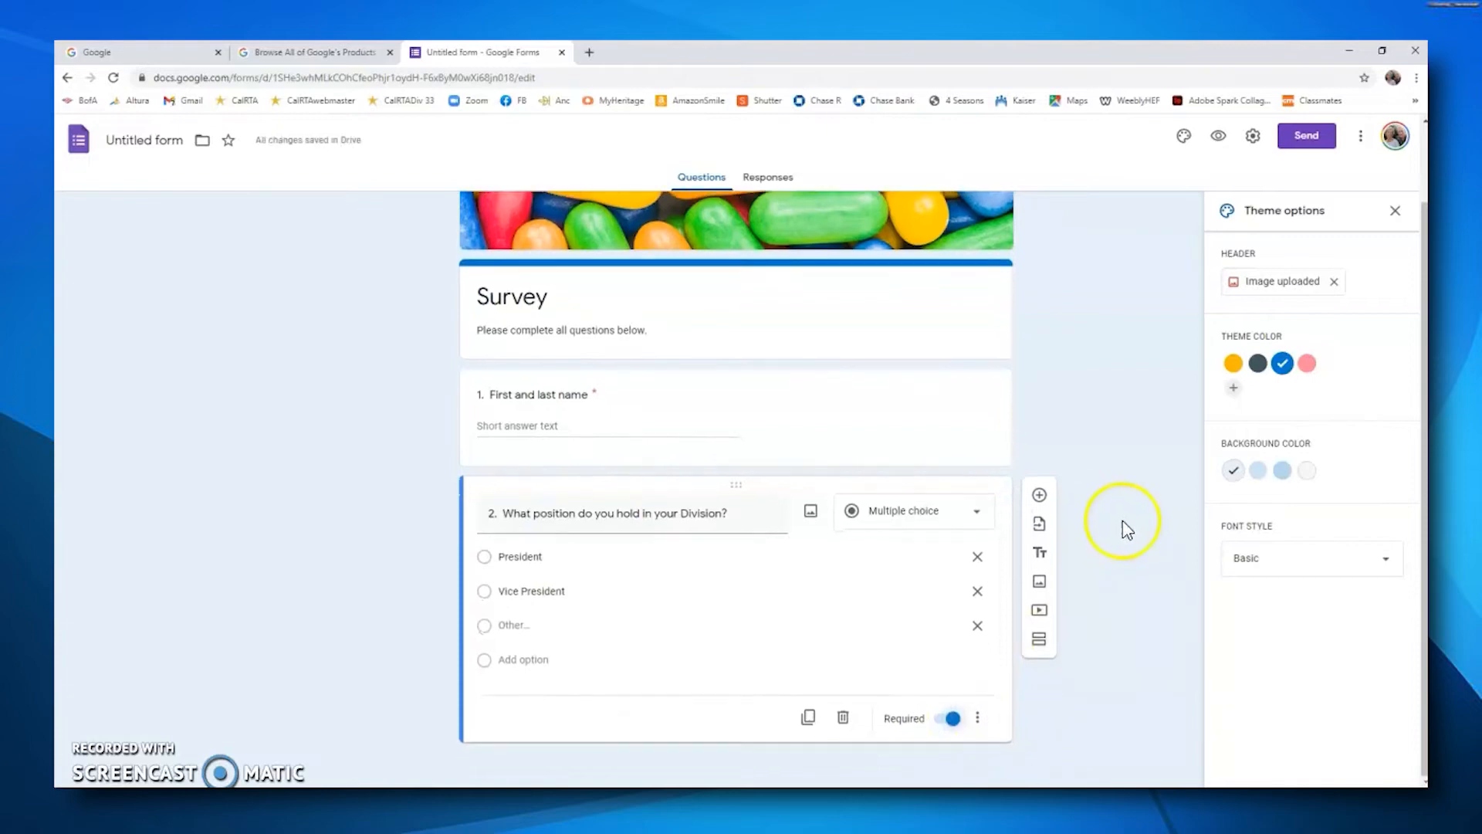
{"action": "left_click", "coordinate": [1039, 497]}
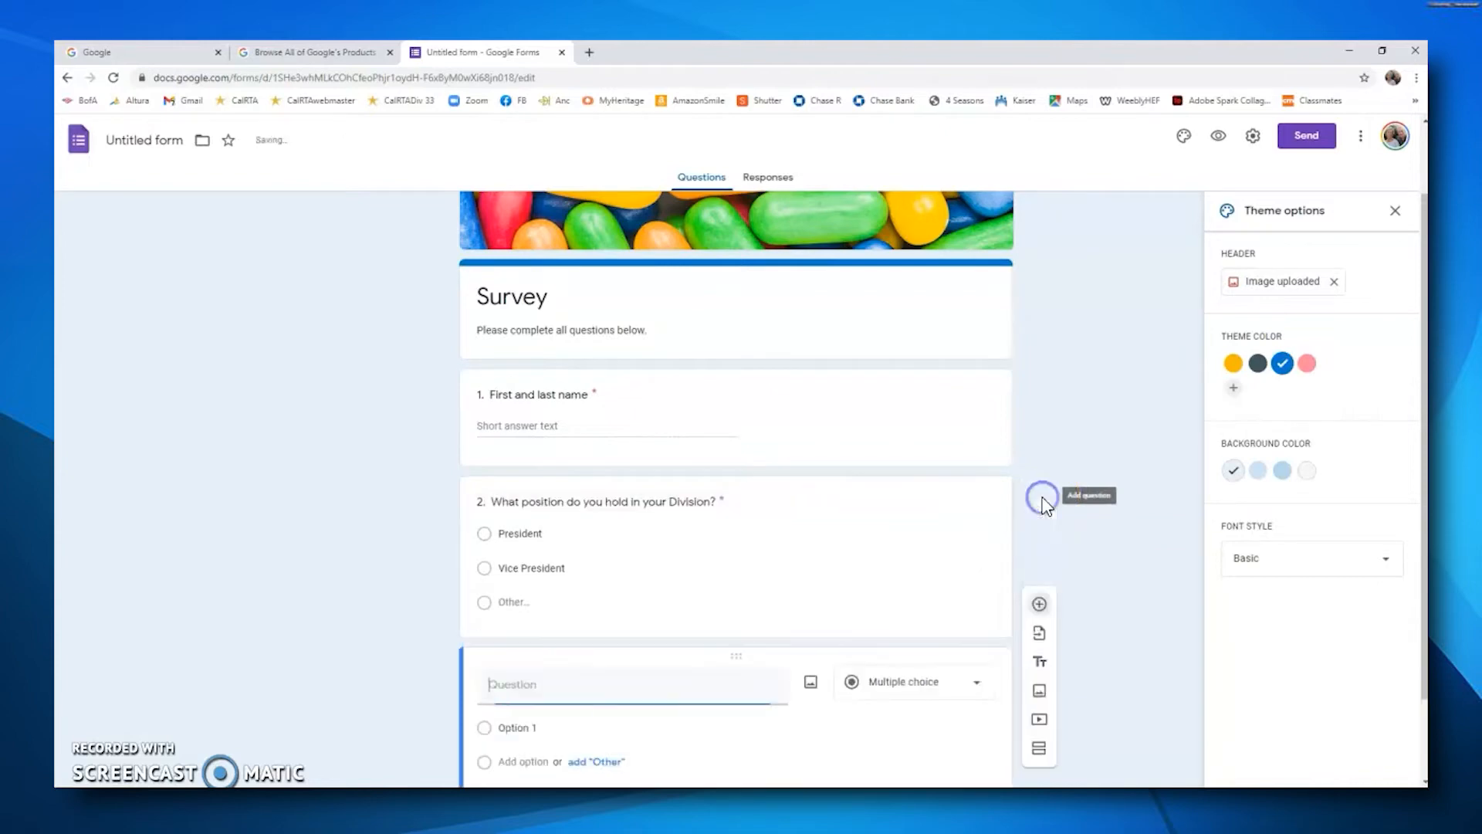
{"action": "scroll", "coordinate": [665, 605], "scroll_direction": "down", "scroll_amount": 1}
{"action": "left_click", "coordinate": [680, 600]}
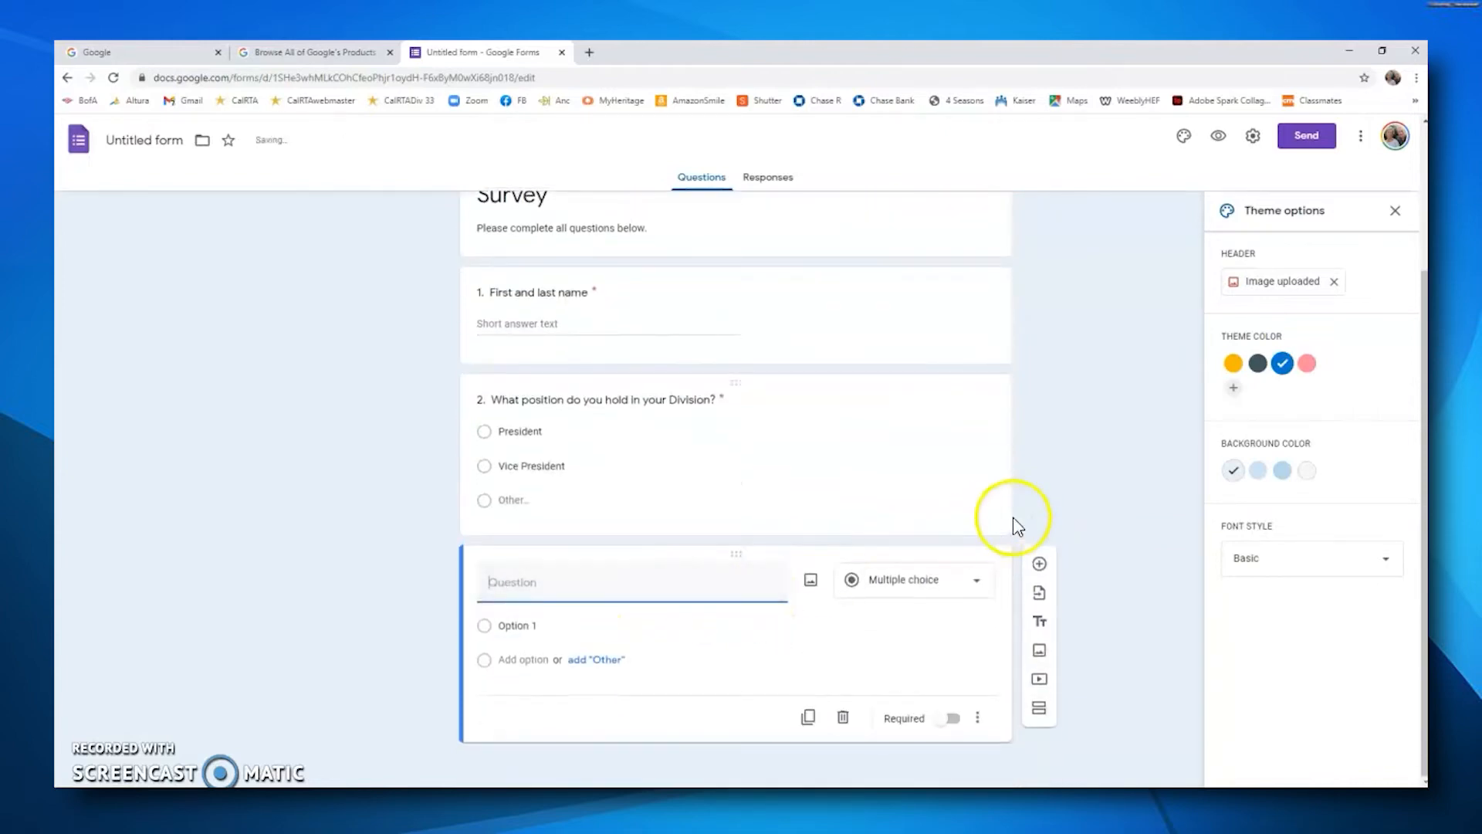
{"action": "type", "text": "3."}
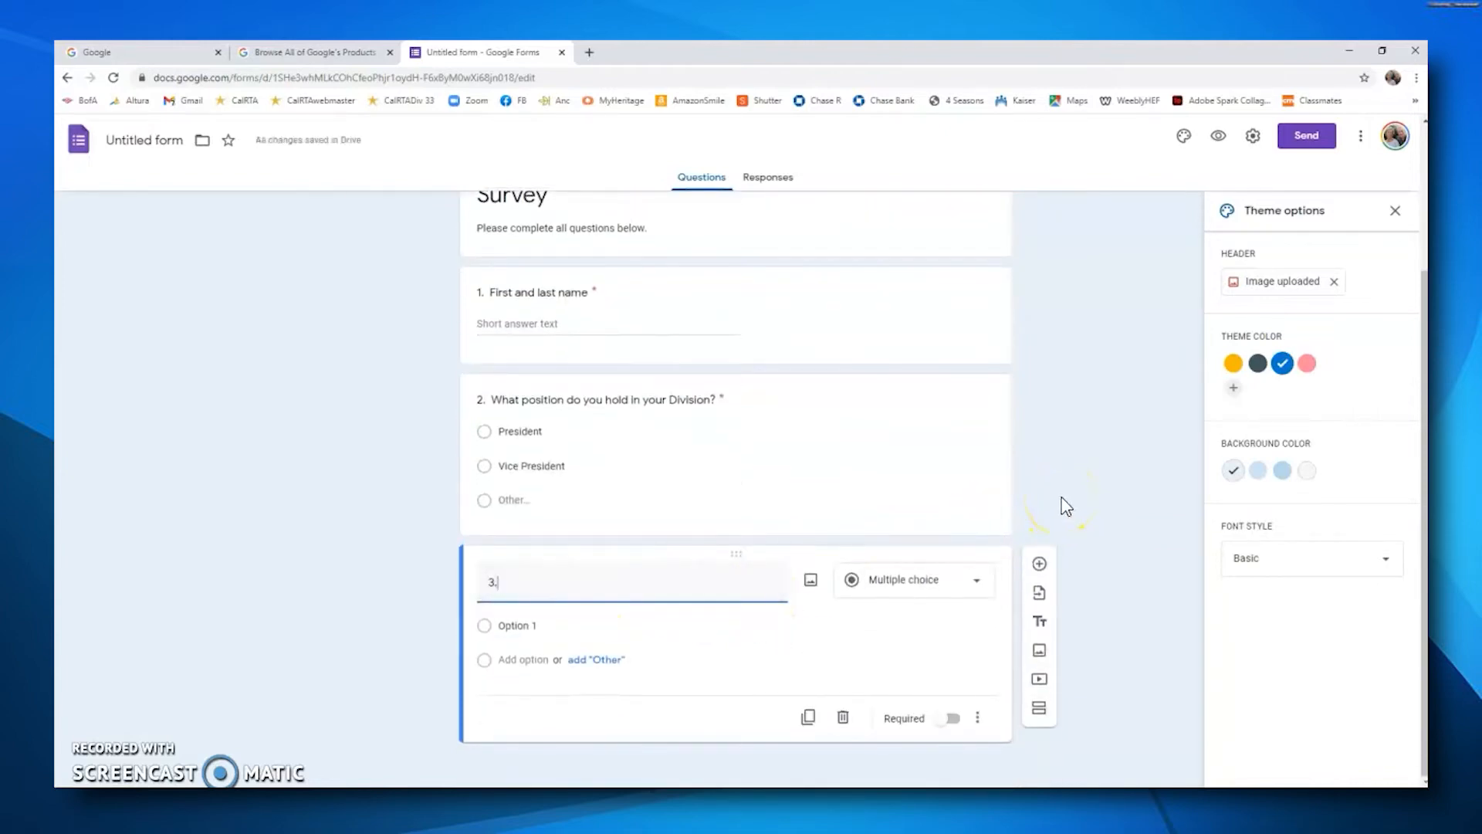
{"action": "left_click", "coordinate": [1045, 505]}
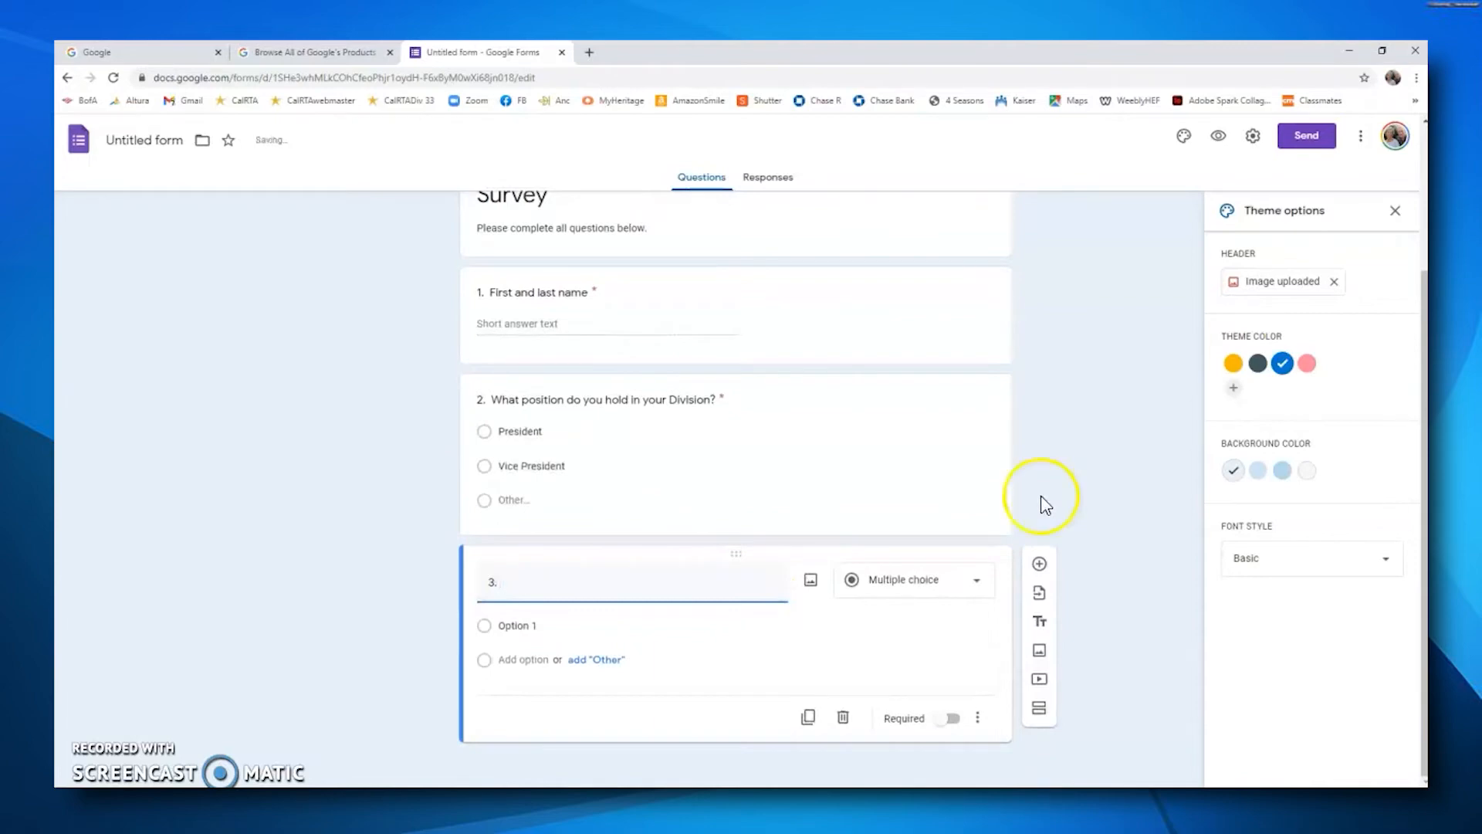
{"action": "left_click", "coordinate": [977, 583]}
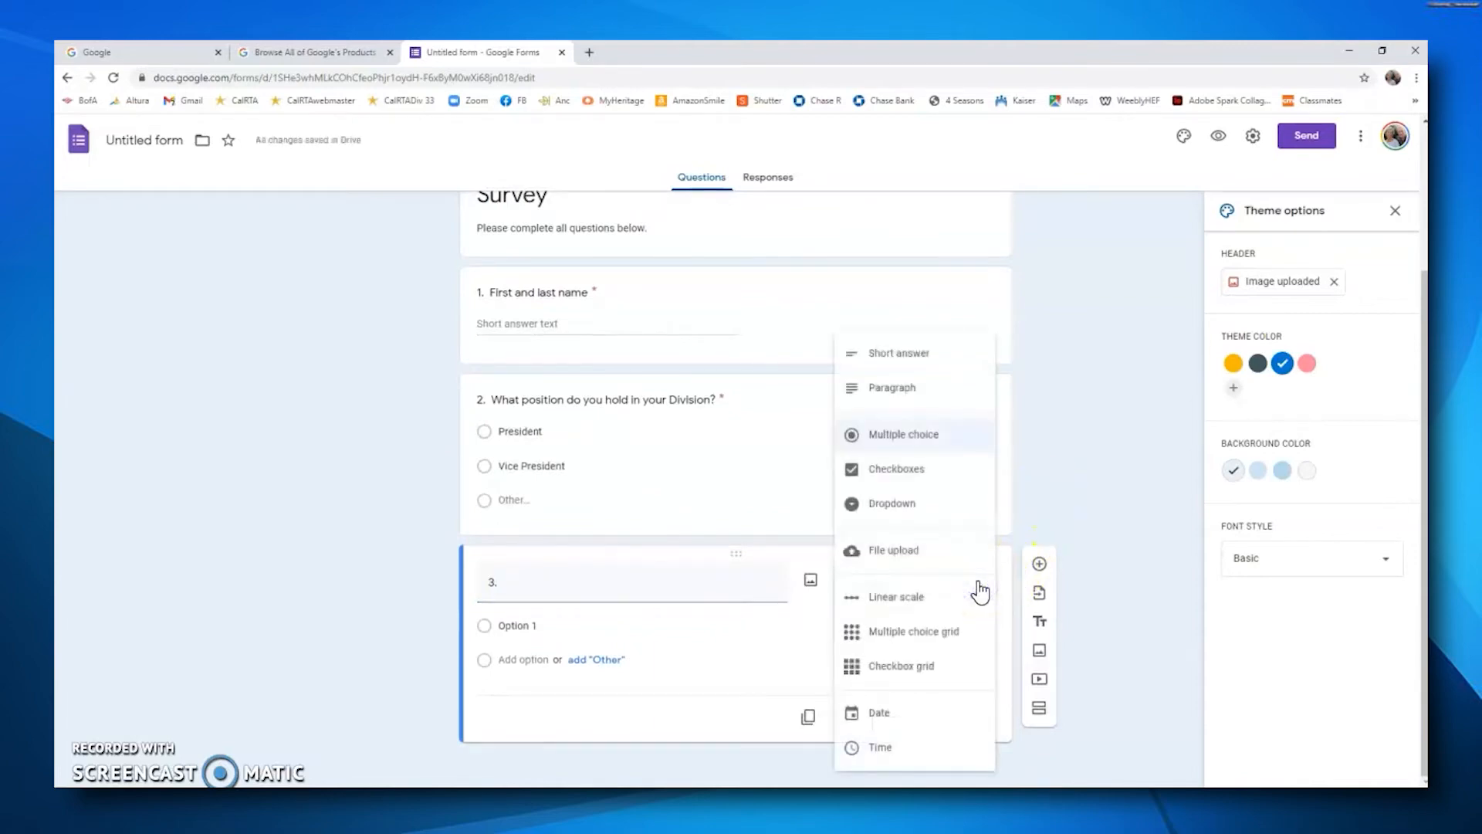
{"action": "left_click", "coordinate": [912, 394]}
Step: Title the third question "3. How can you help your Division in the next year?" and make it required
{"action": "left_click", "coordinate": [518, 607]}
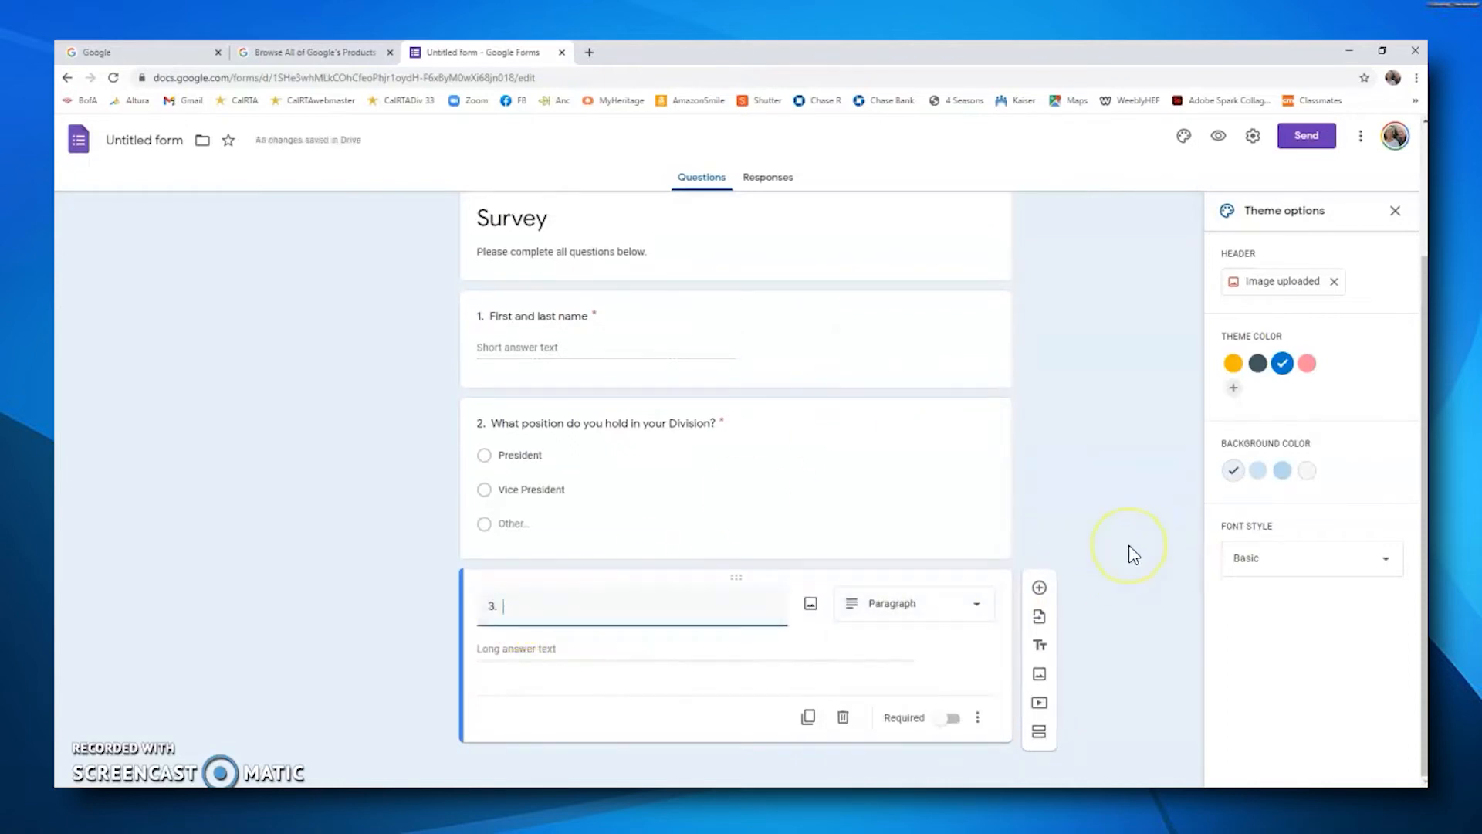
{"action": "type", "text": "3. How can you help your Division in t"}
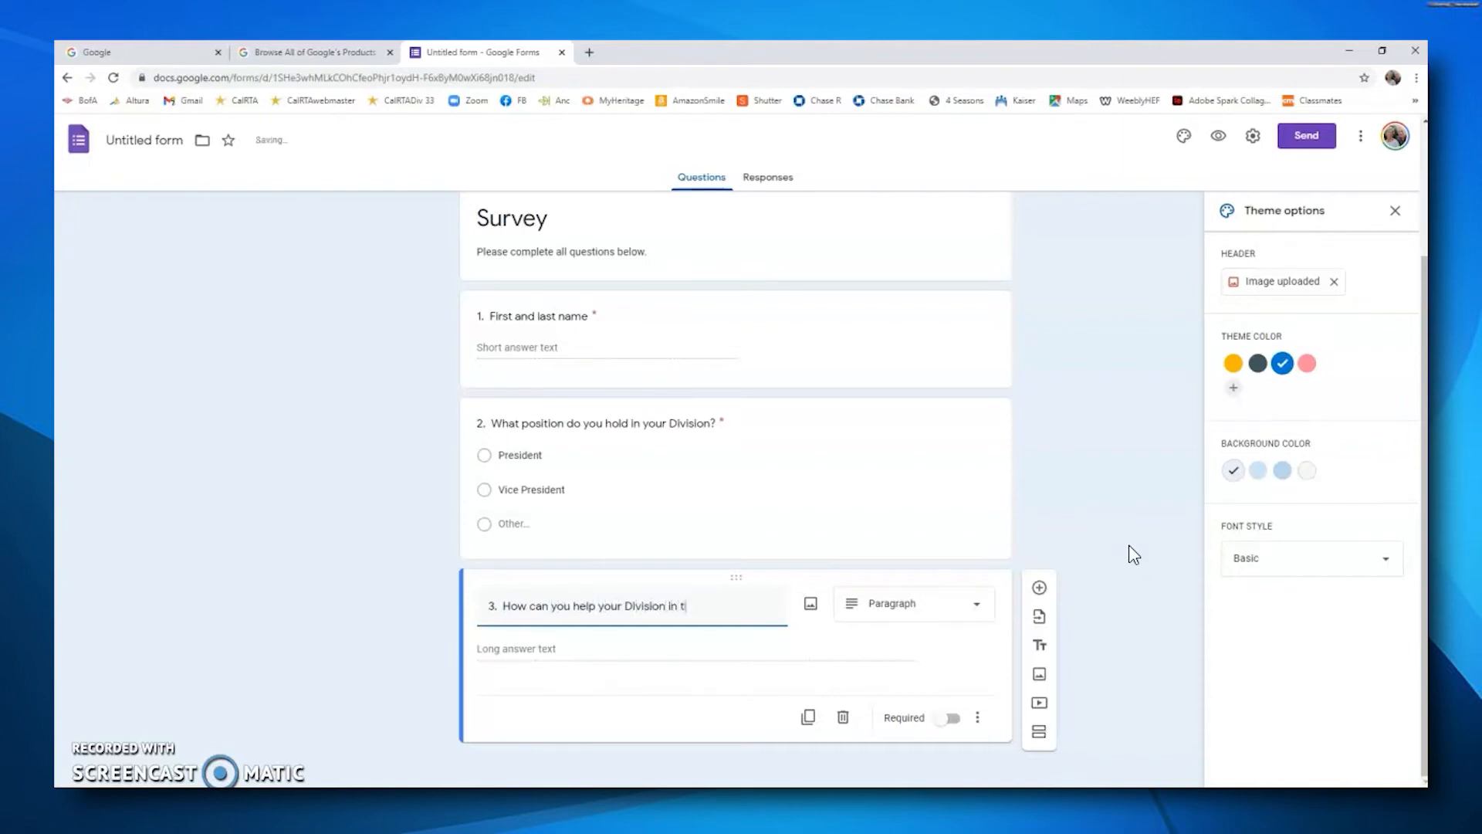
{"action": "type", "text": "ar"}
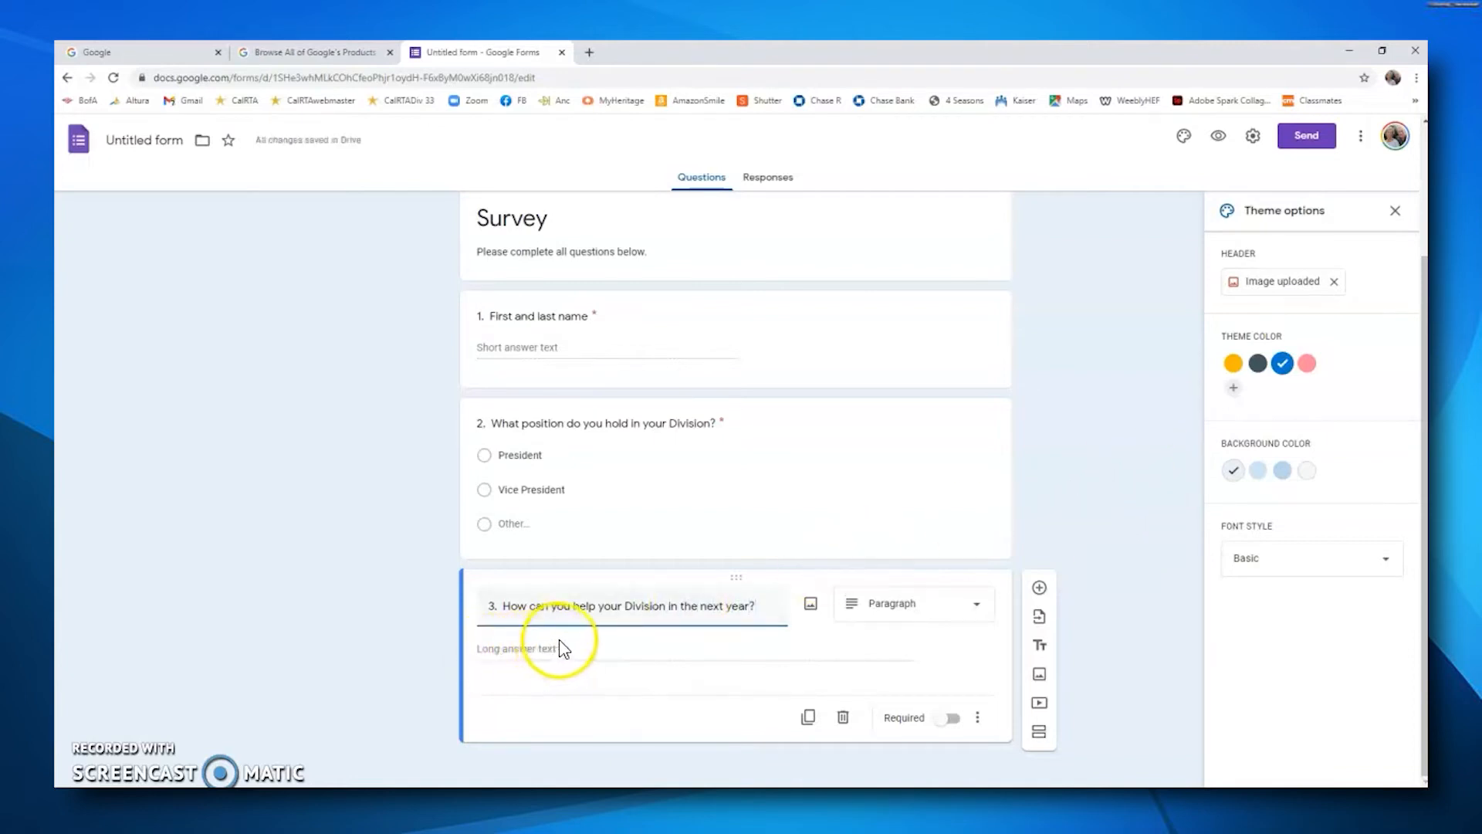
{"action": "left_click", "coordinate": [955, 719]}
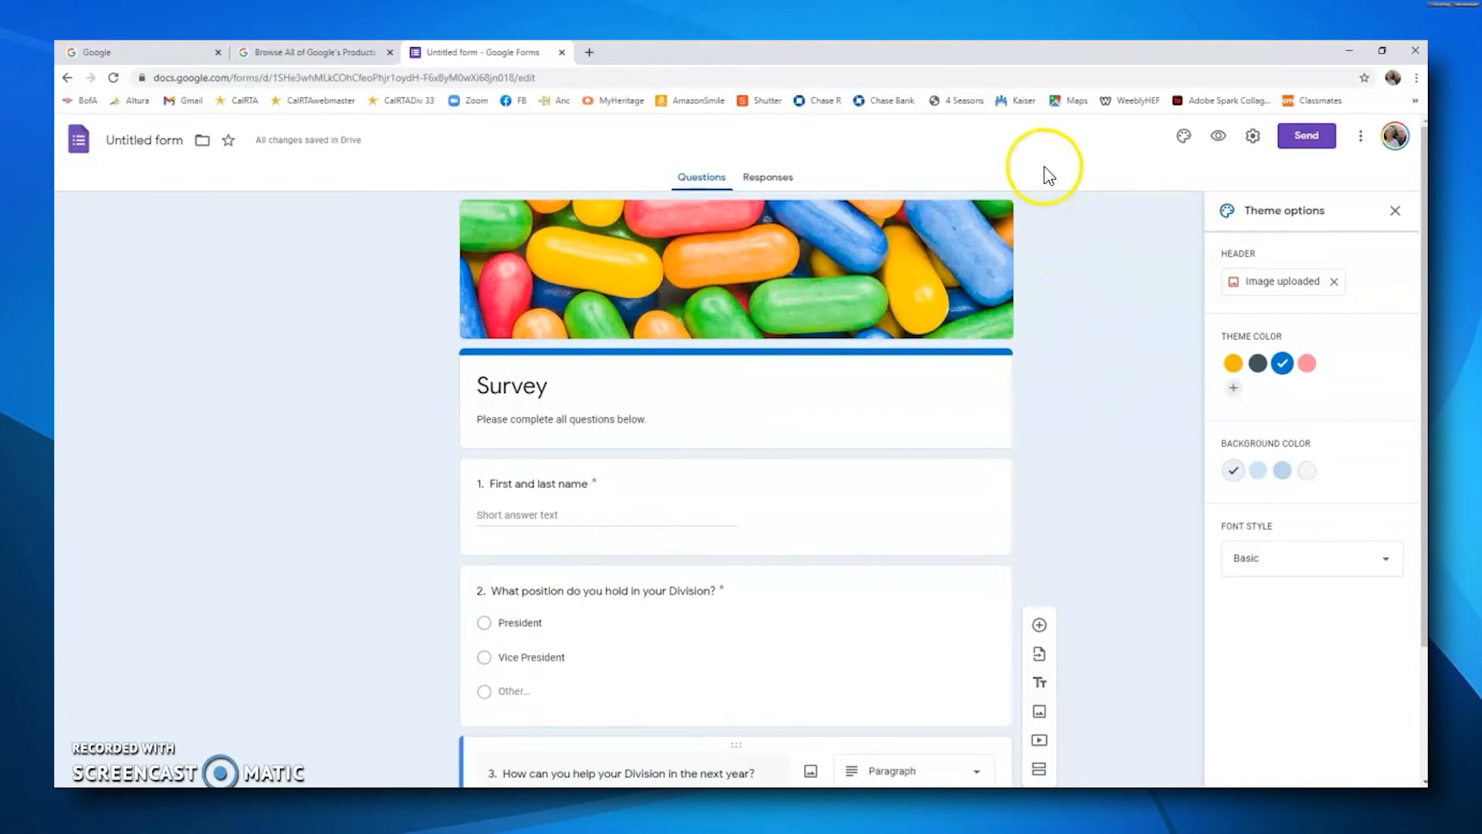
Step: Preview the form as respondents see it, then return to the editor
{"action": "left_click", "coordinate": [1219, 139]}
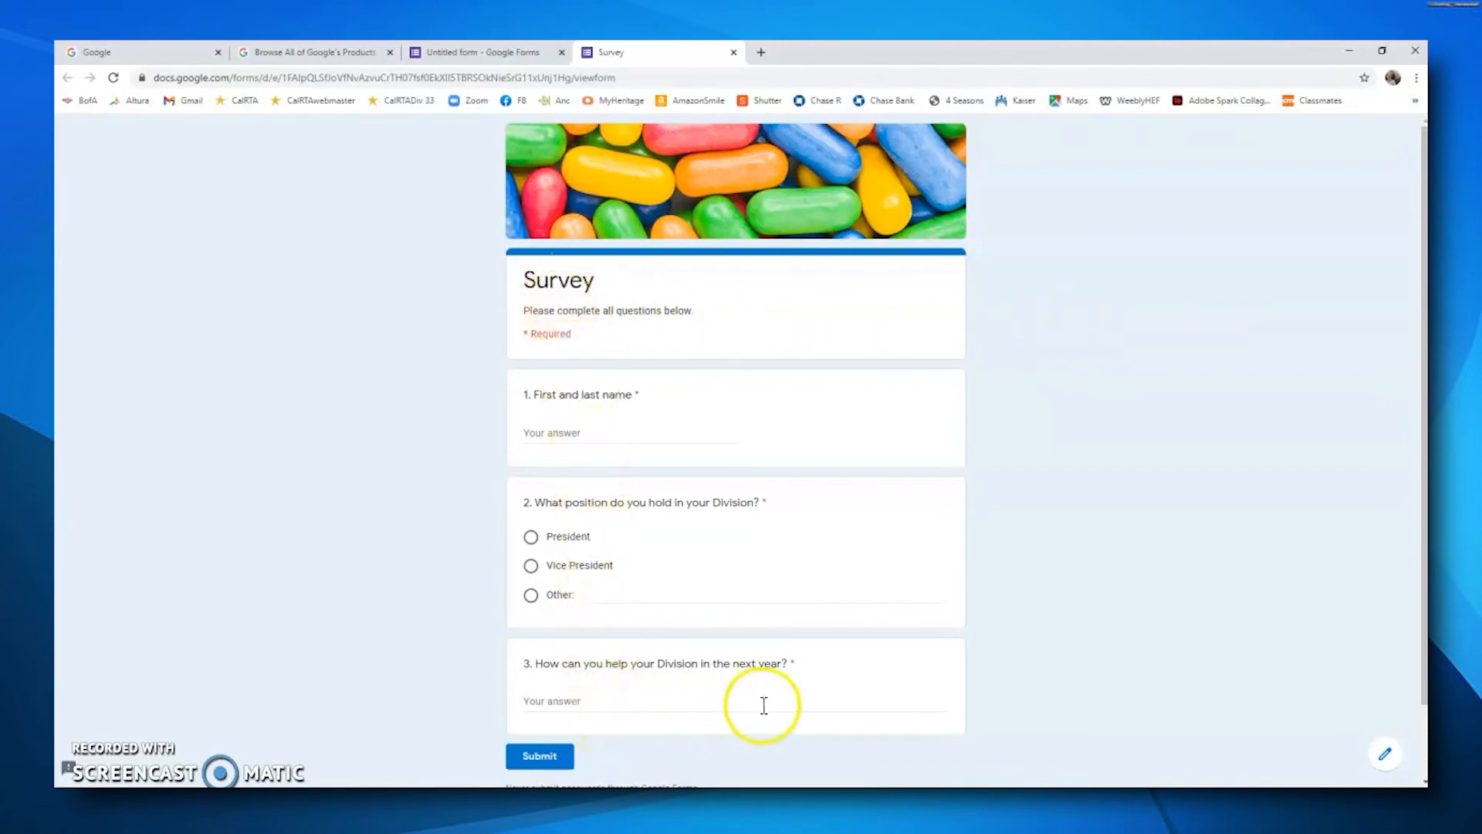
{"action": "left_click", "coordinate": [1384, 763]}
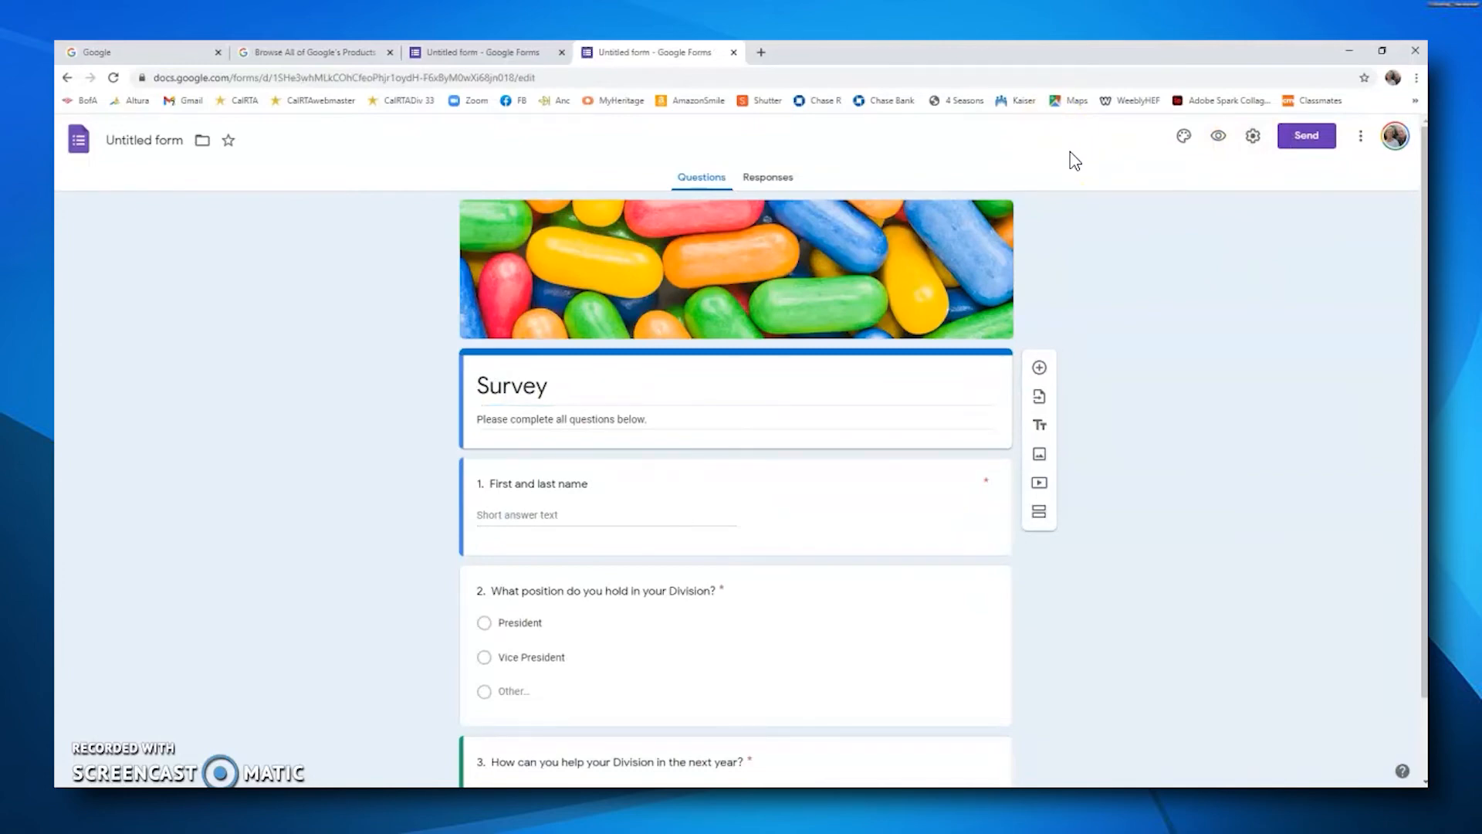
Step: Open the send options for a link, keep Shorten URL enabled and copy the shortened form link
{"action": "left_click", "coordinate": [1310, 147]}
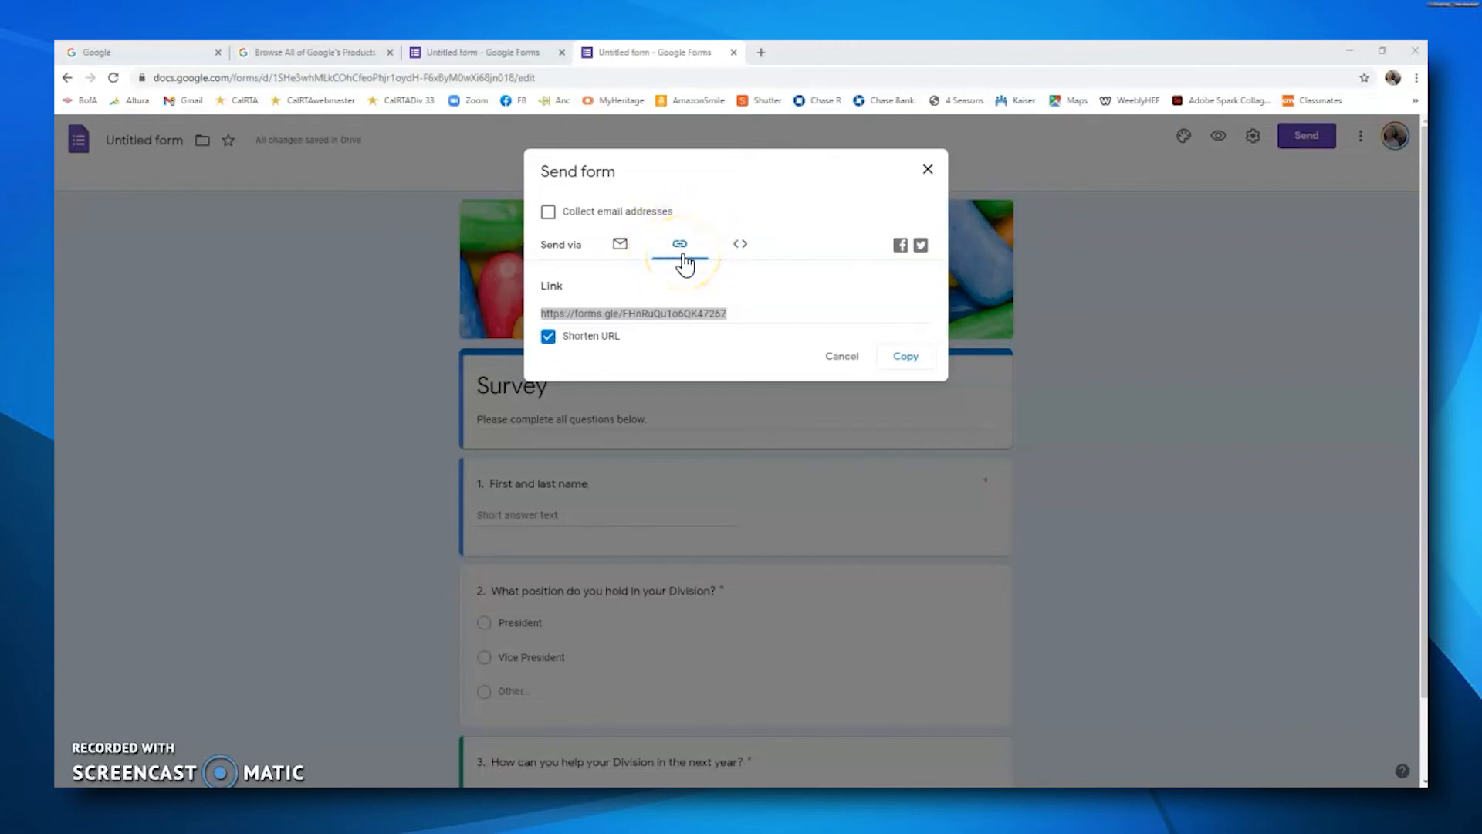
{"action": "left_click", "coordinate": [551, 340]}
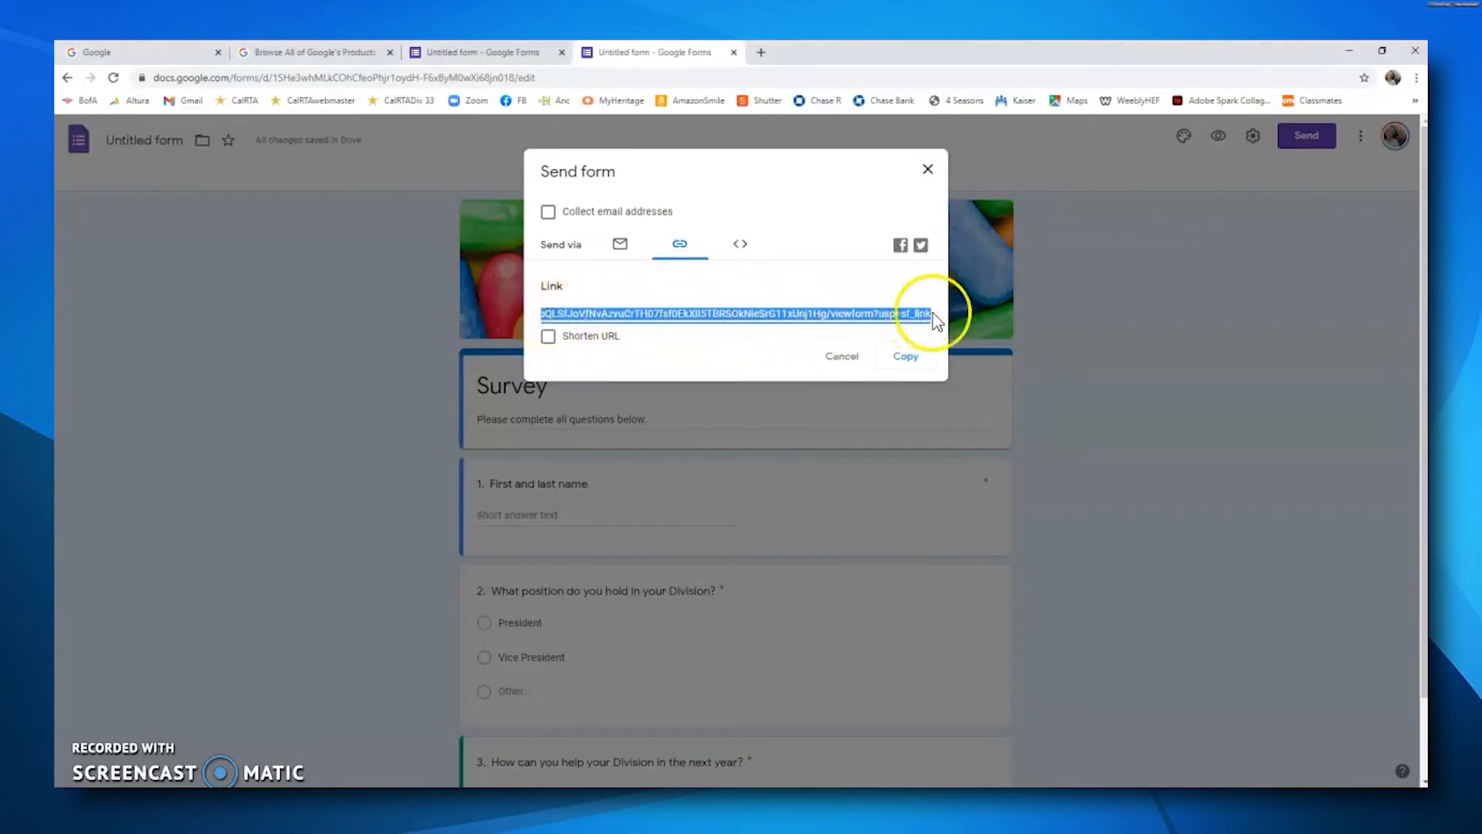
{"action": "left_click", "coordinate": [549, 337]}
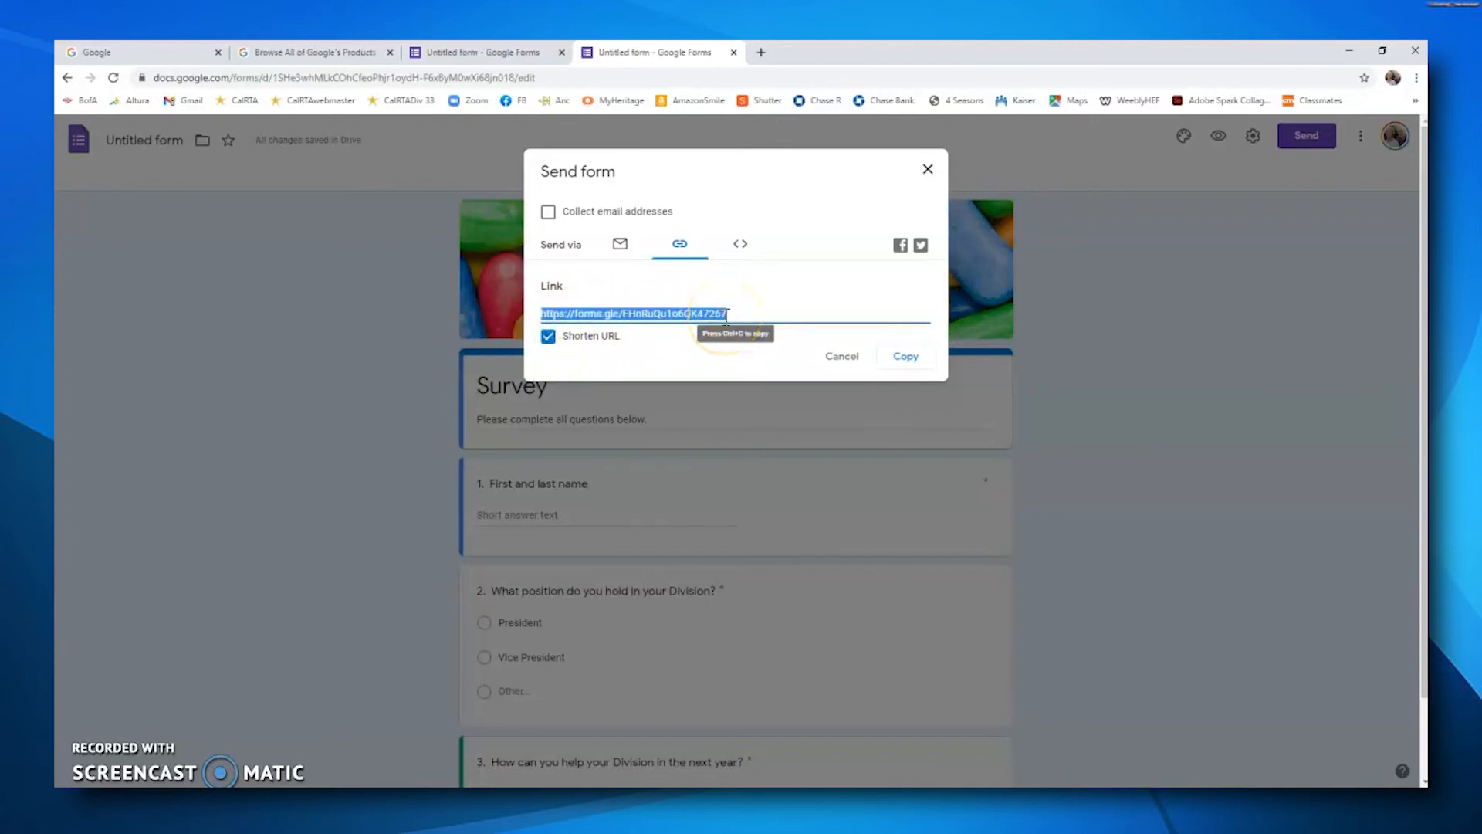
{"action": "left_click", "coordinate": [909, 360]}
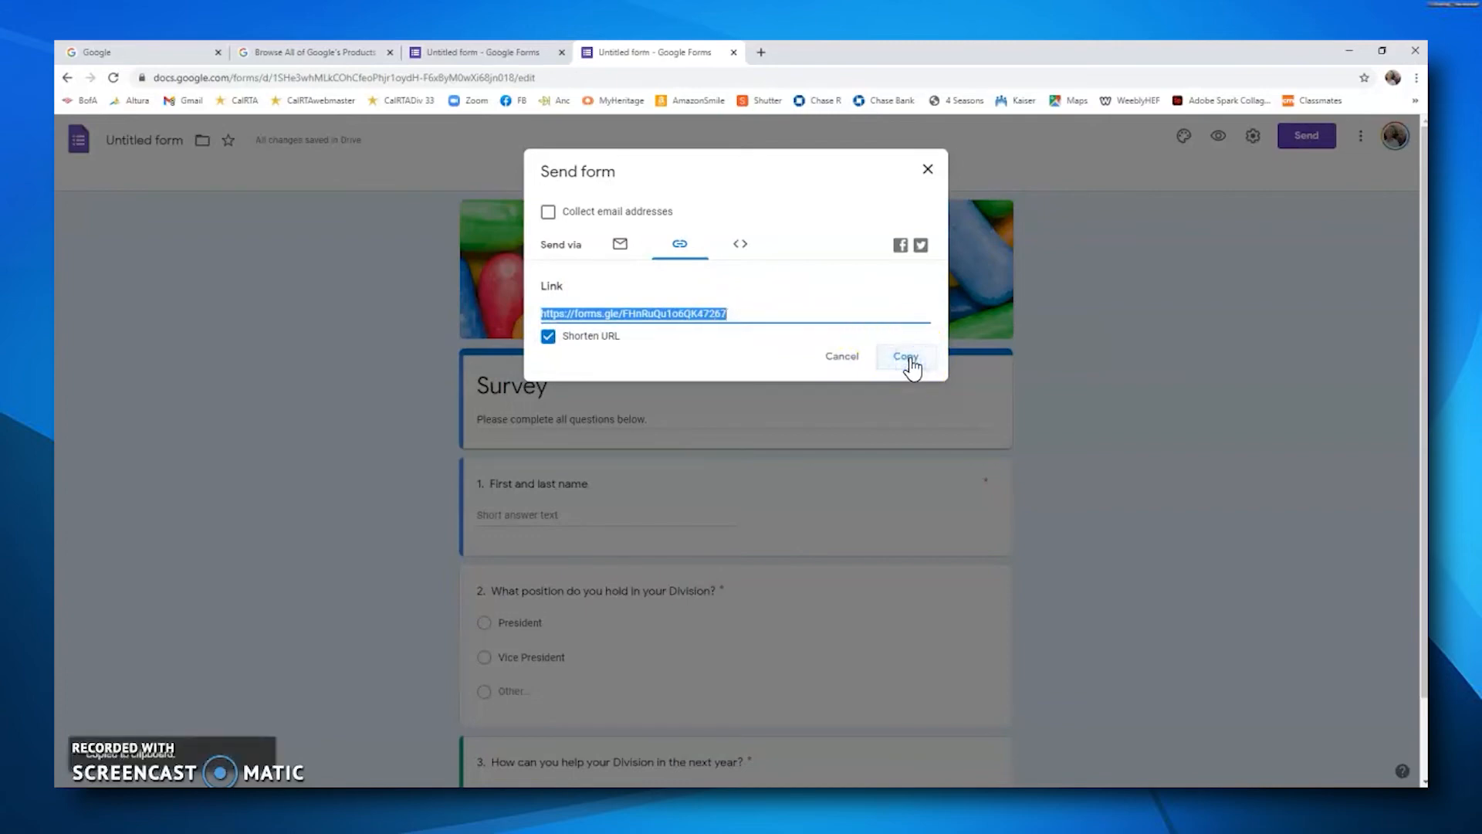
{"action": "left_click", "coordinate": [949, 419]}
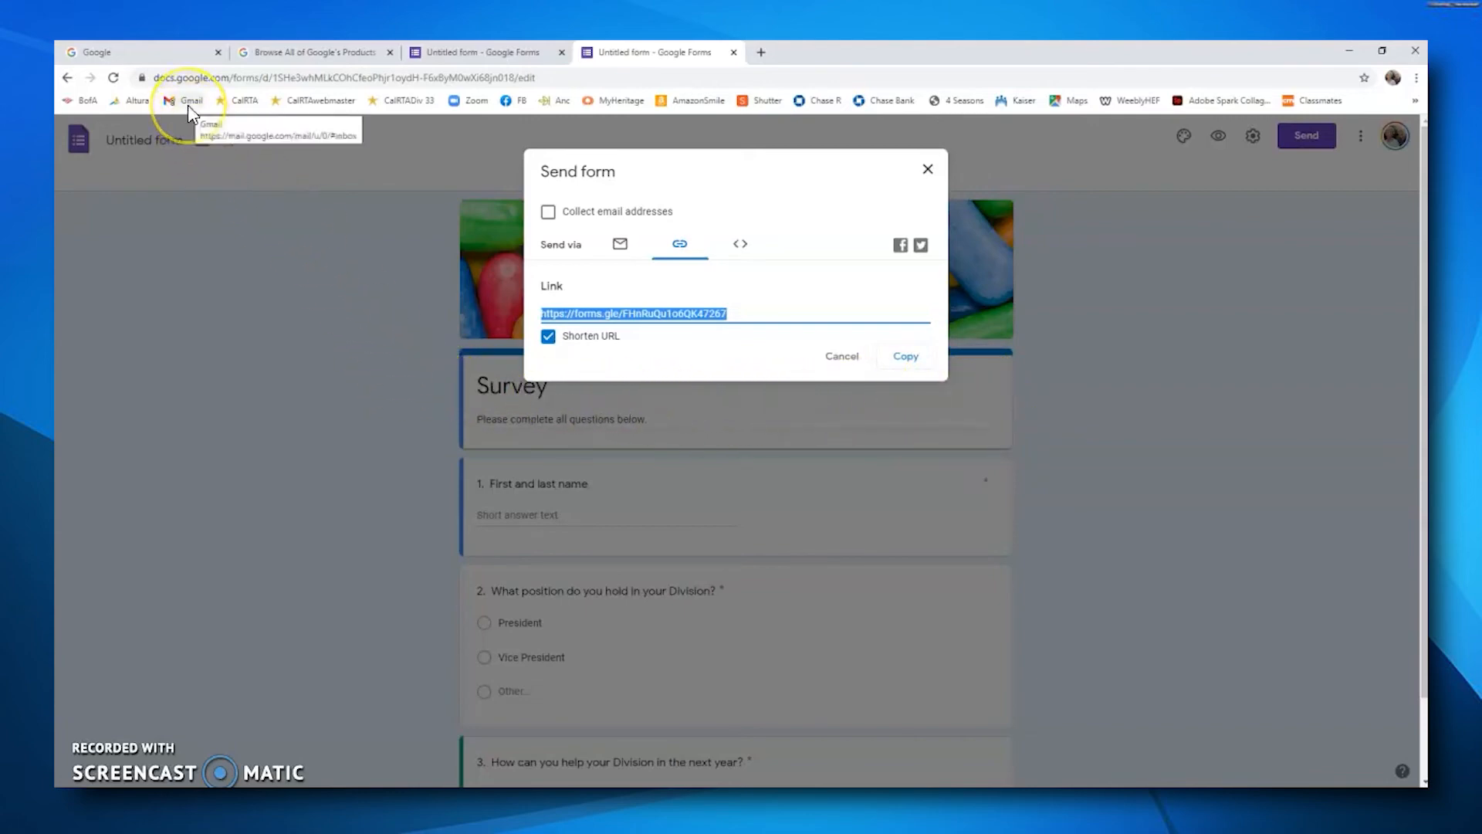
Step: Open a new blank Word document and paste the copied shortened form link into it
{"action": "left_click", "coordinate": [205, 217]}
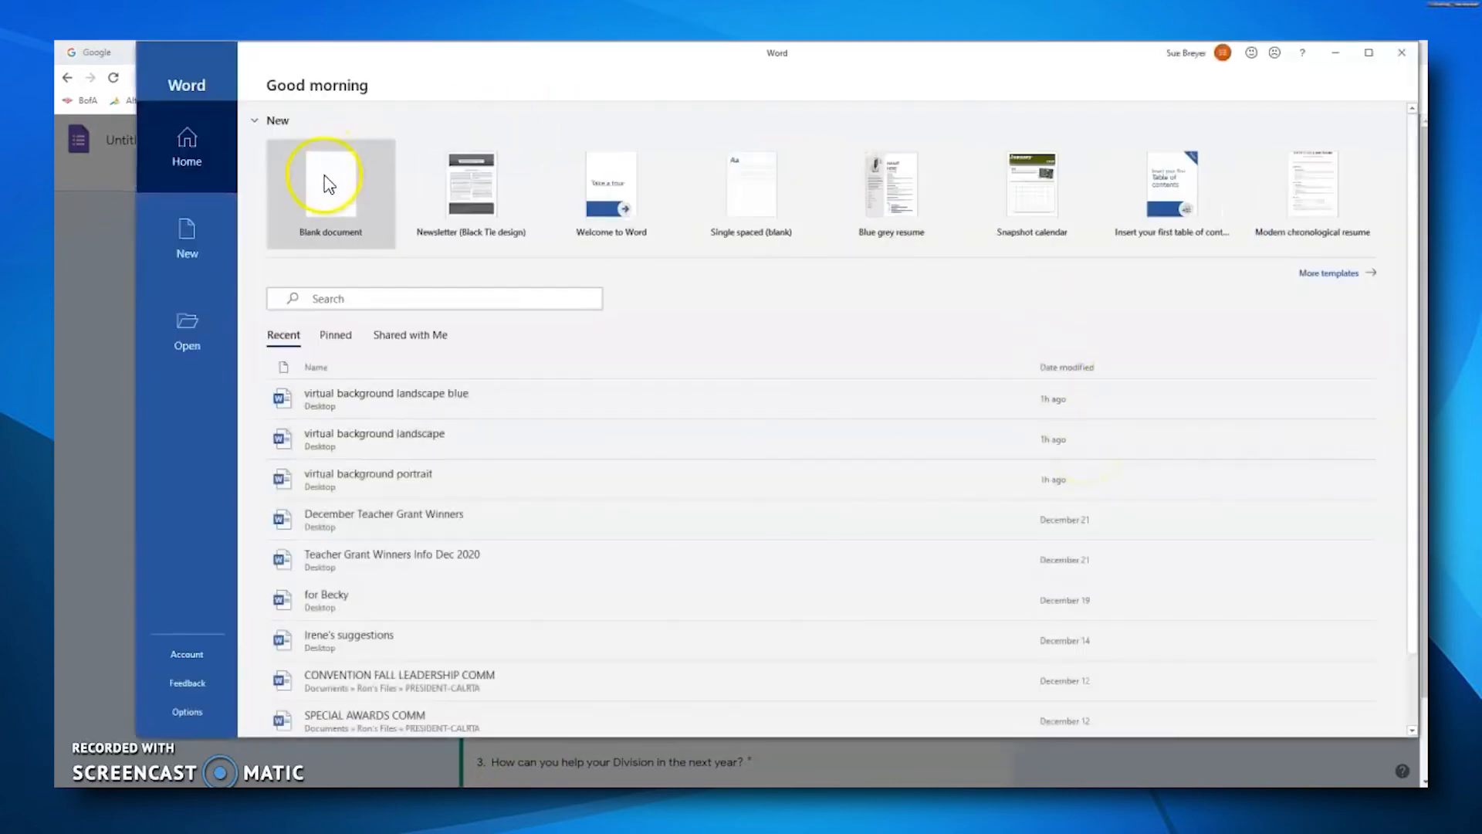
{"action": "left_click", "coordinate": [328, 183]}
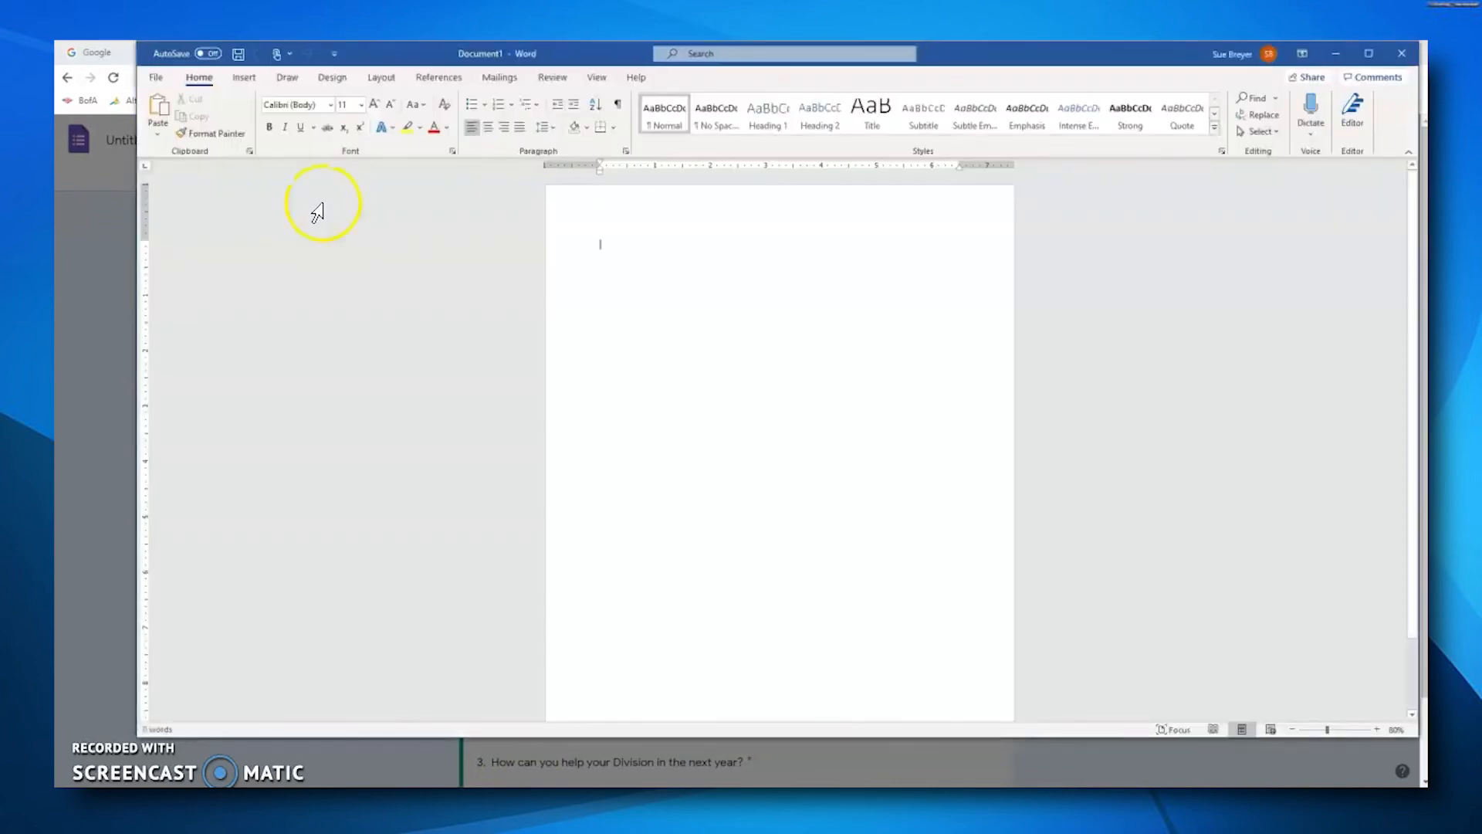
{"action": "left_click", "coordinate": [607, 246]}
{"action": "right_click", "coordinate": [607, 245]}
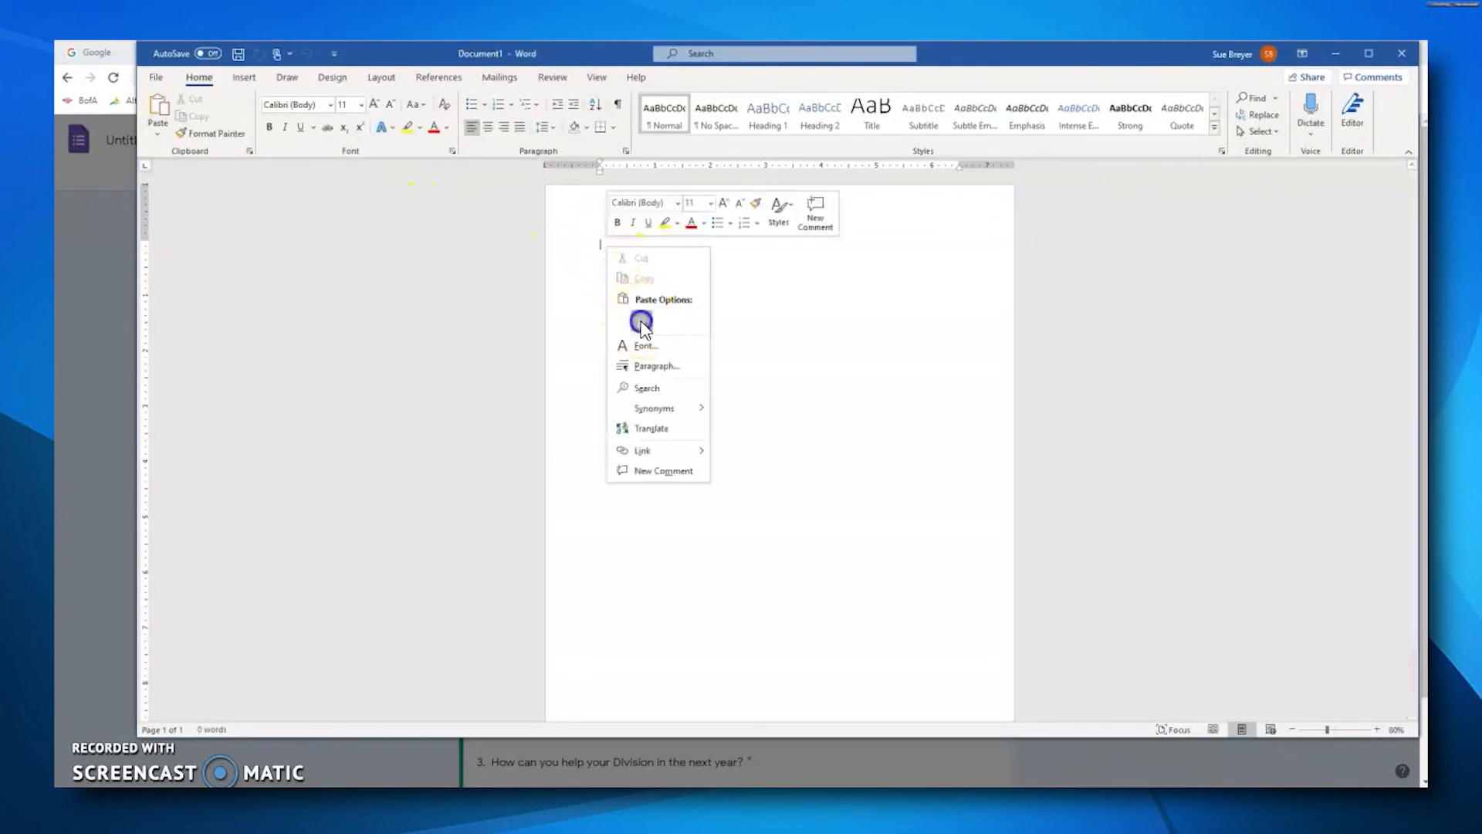
{"action": "left_click", "coordinate": [642, 324]}
{"action": "left_click_drag", "start_coordinate": [747, 242], "coordinate": [595, 243]}
{"action": "left_click", "coordinate": [618, 311]}
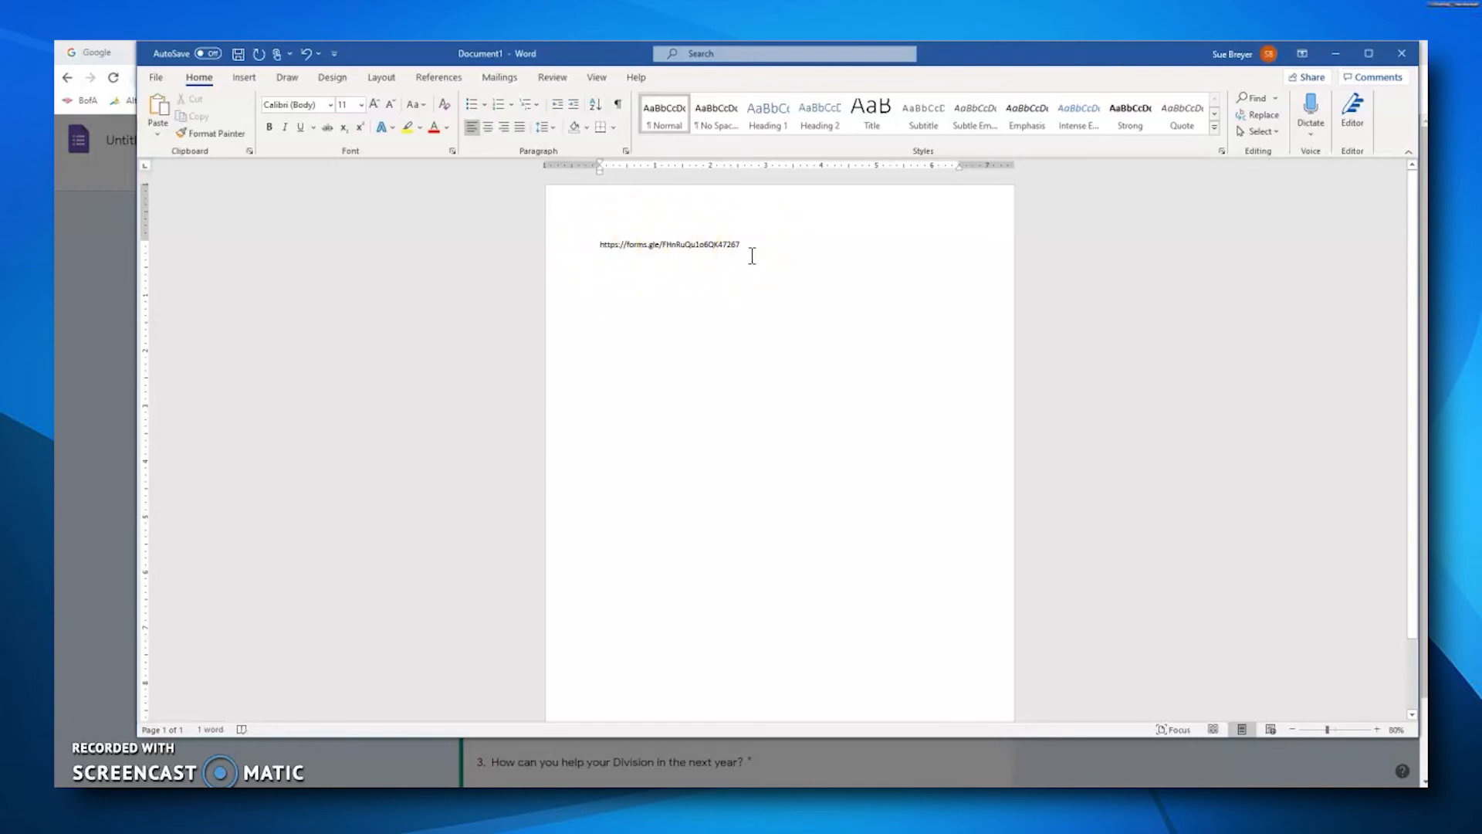
Step: Return to the form and review the response summary for all three questions
{"action": "left_click", "coordinate": [85, 752]}
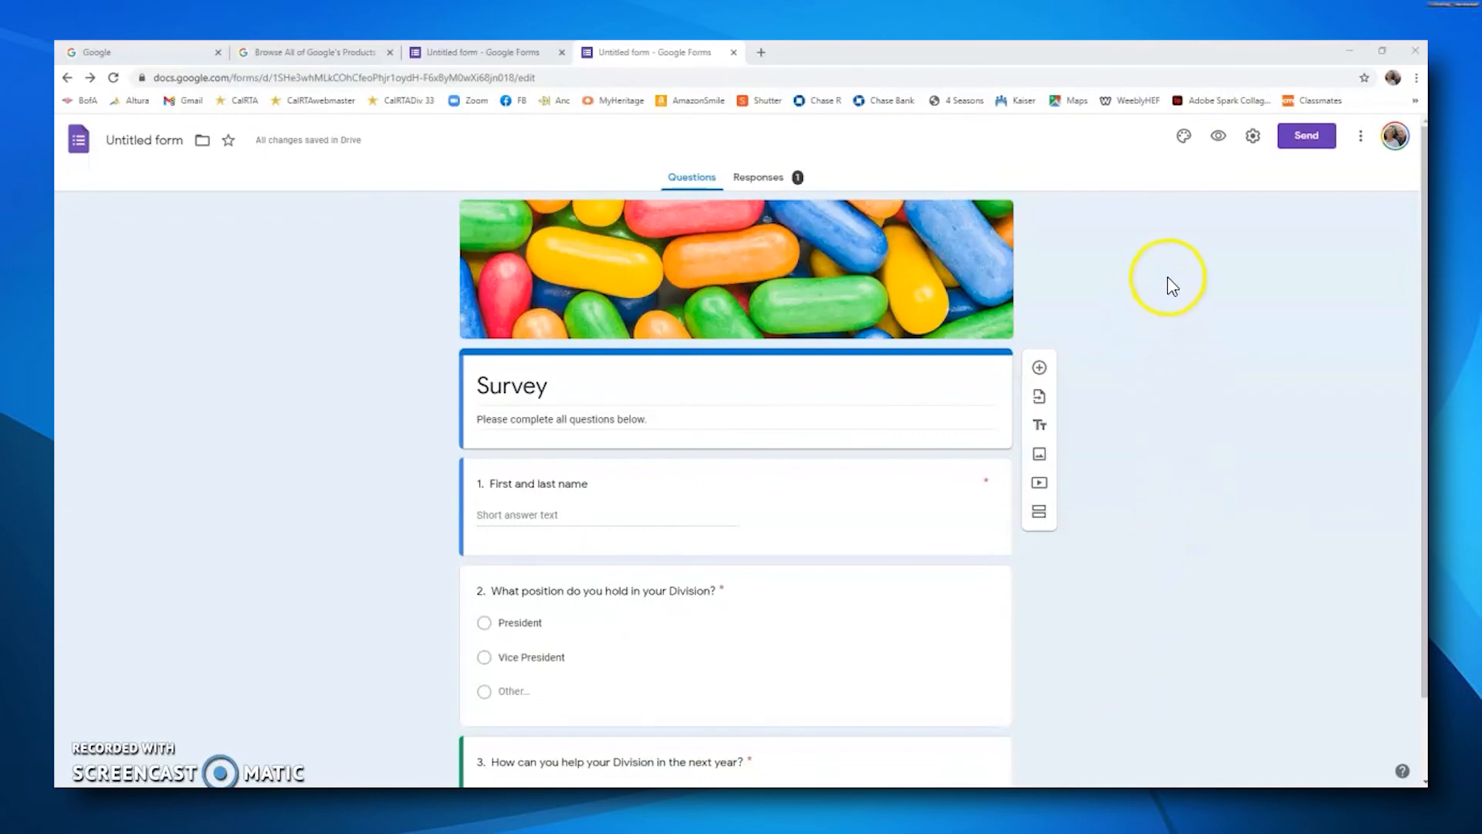
{"action": "left_click", "coordinate": [770, 185]}
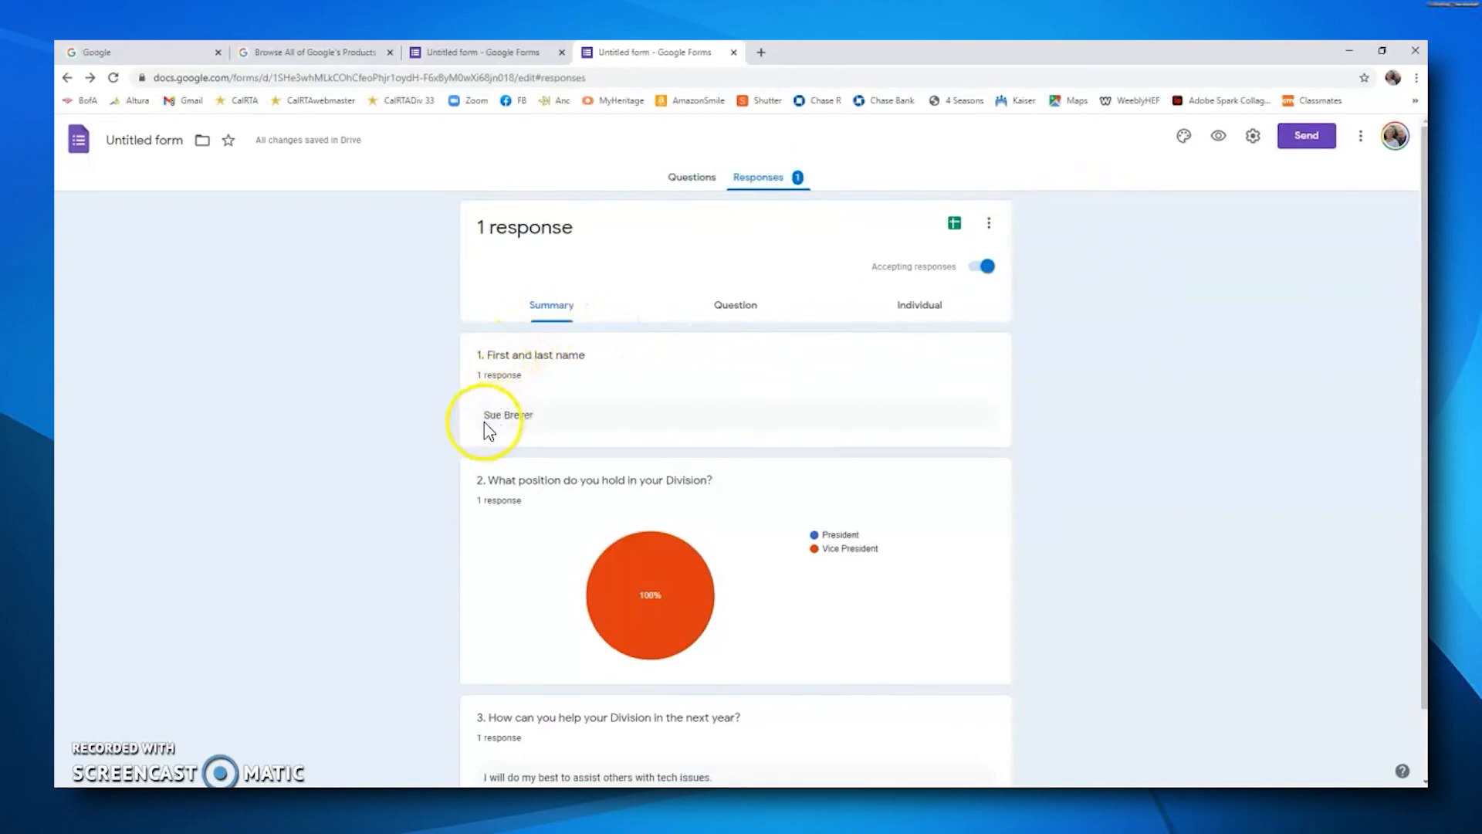
{"action": "scroll", "coordinate": [502, 425], "scroll_direction": "down", "scroll_amount": 1}
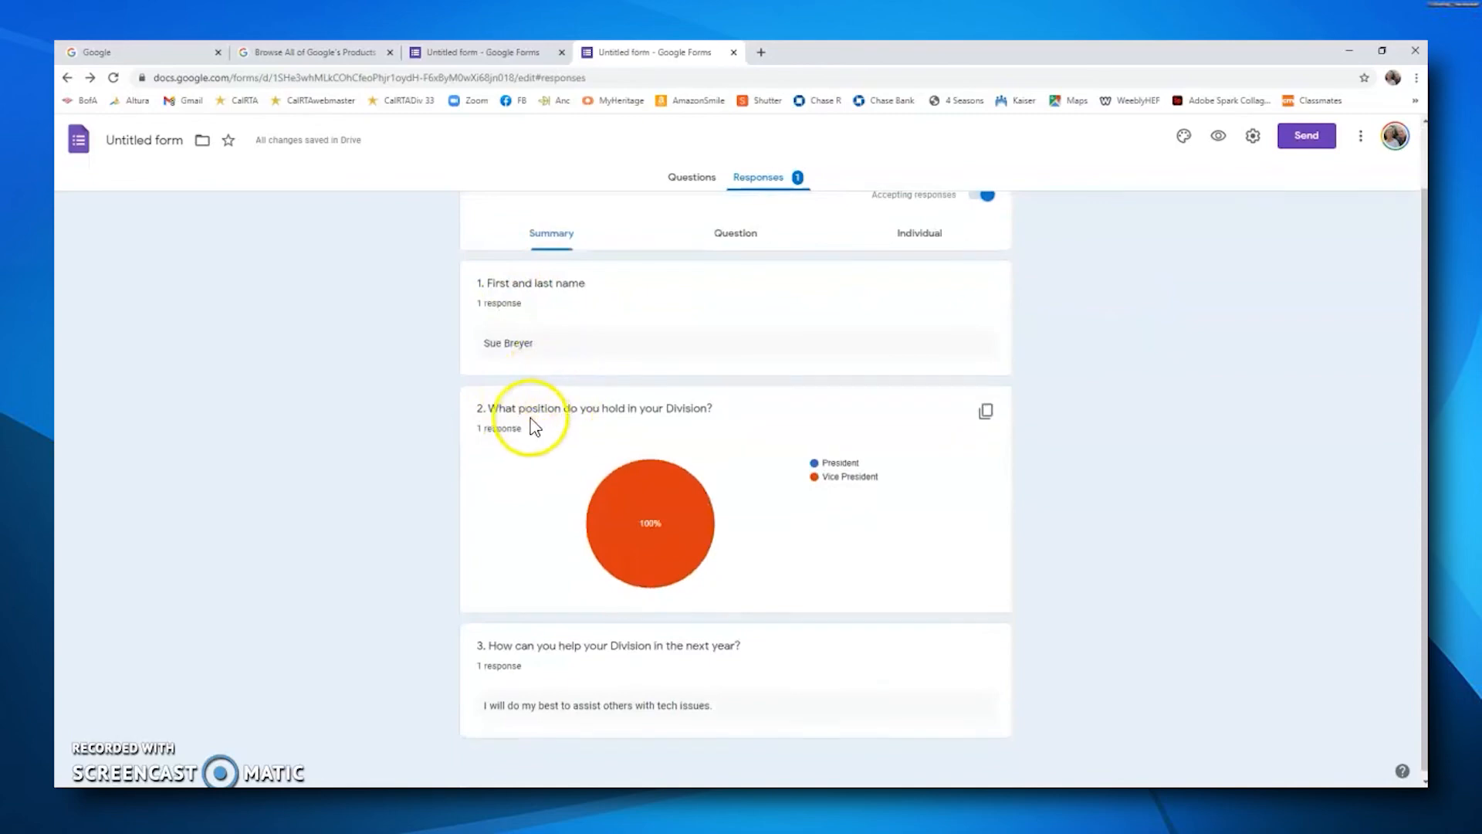
{"action": "mouse_move", "coordinate": [608, 553]}
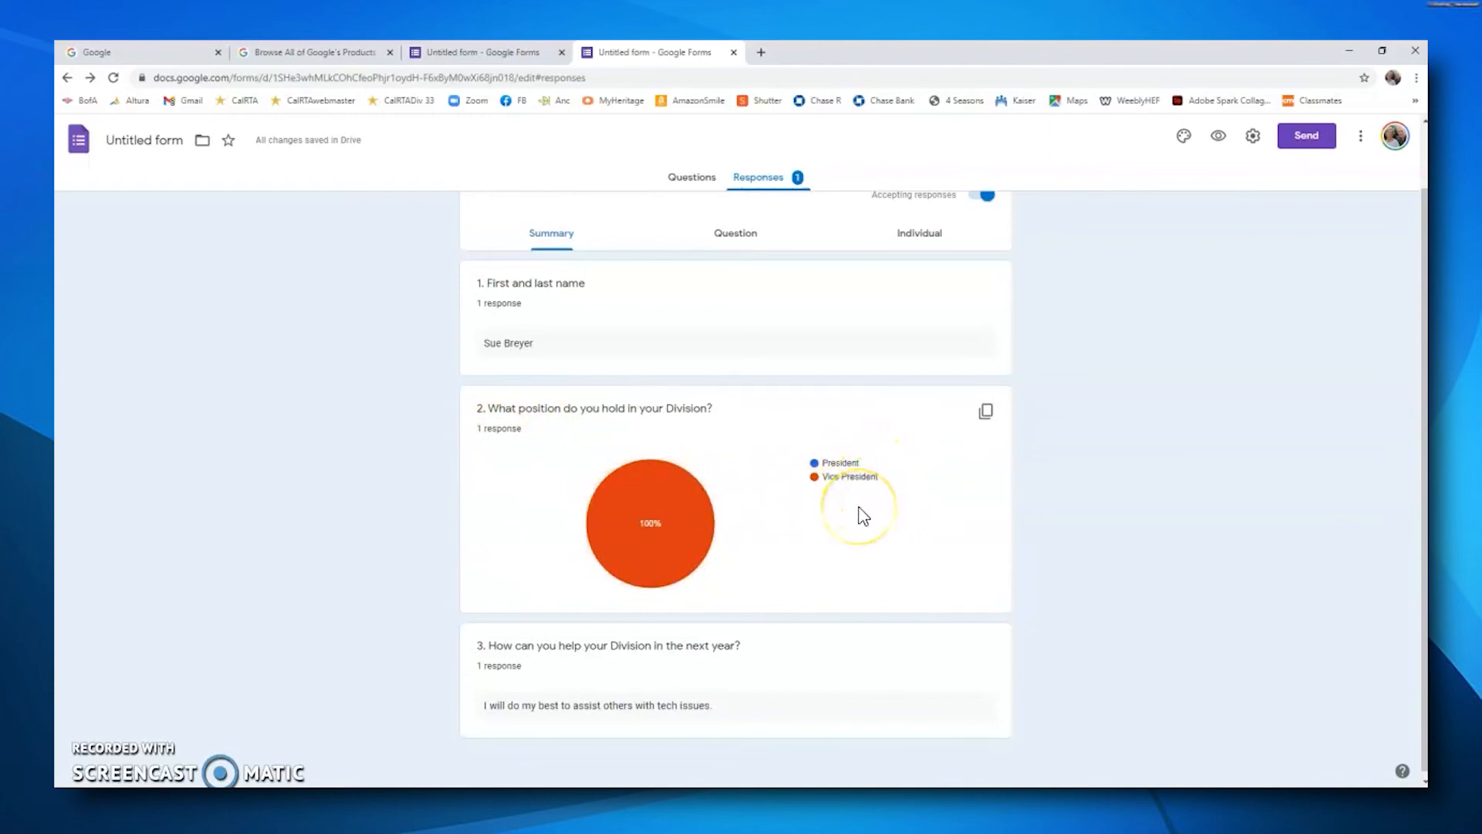
{"action": "scroll", "coordinate": [515, 509], "scroll_direction": "down", "scroll_amount": 1}
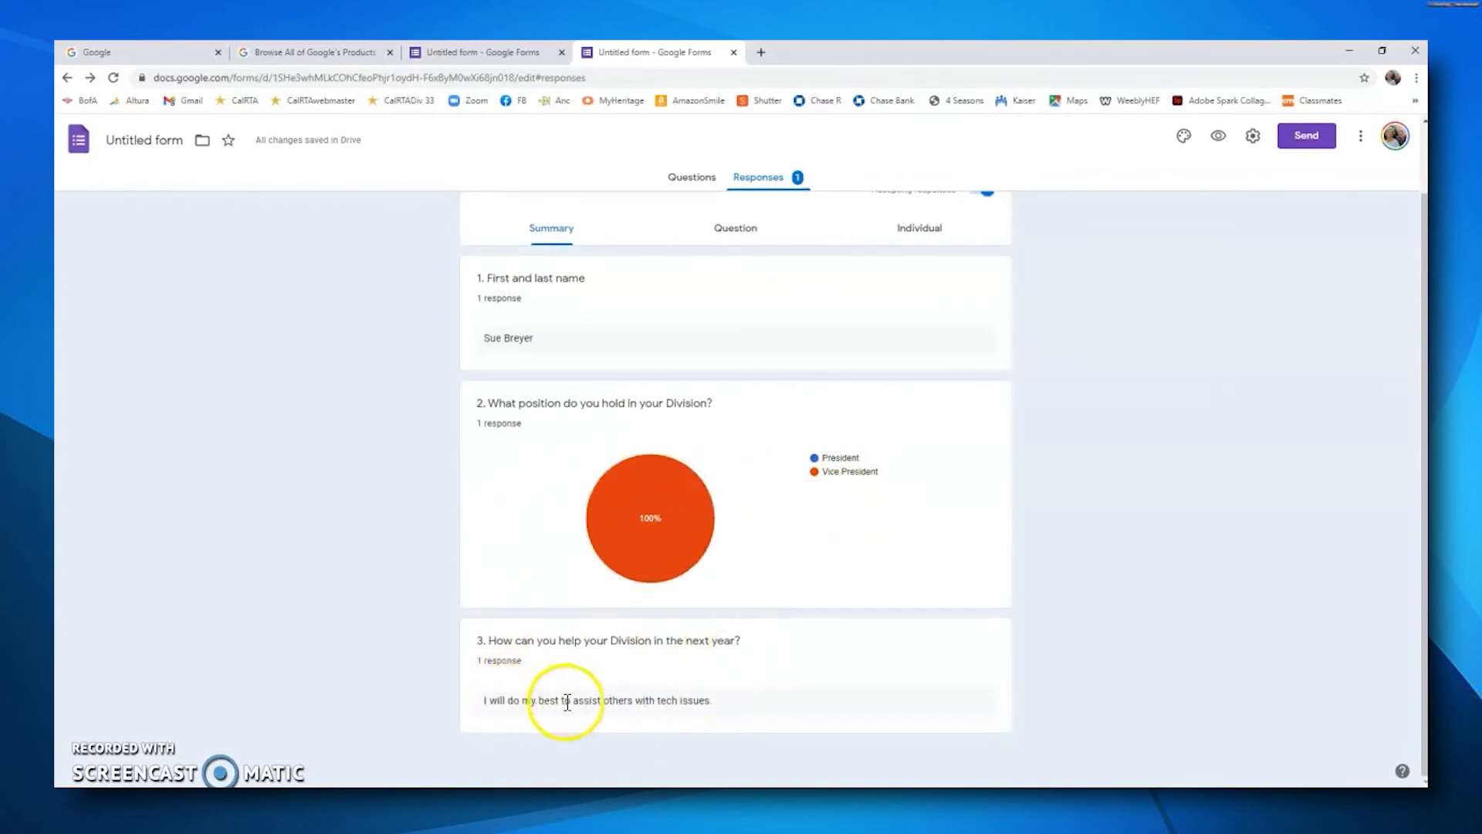
{"action": "scroll", "coordinate": [949, 479], "scroll_direction": "up", "scroll_amount": 1}
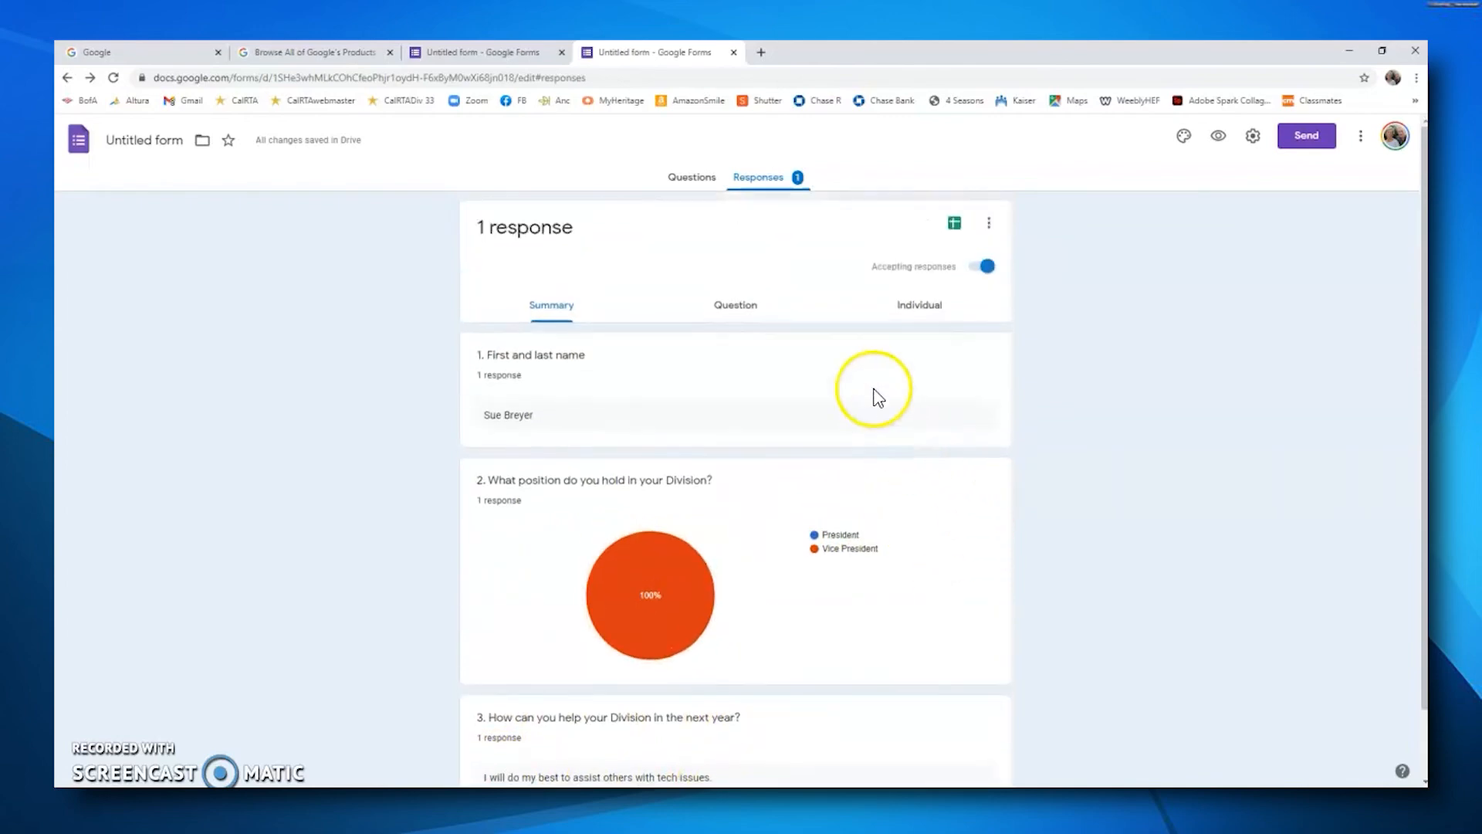
Step: View the responses question by question, opening the list of questions
{"action": "left_click", "coordinate": [737, 308]}
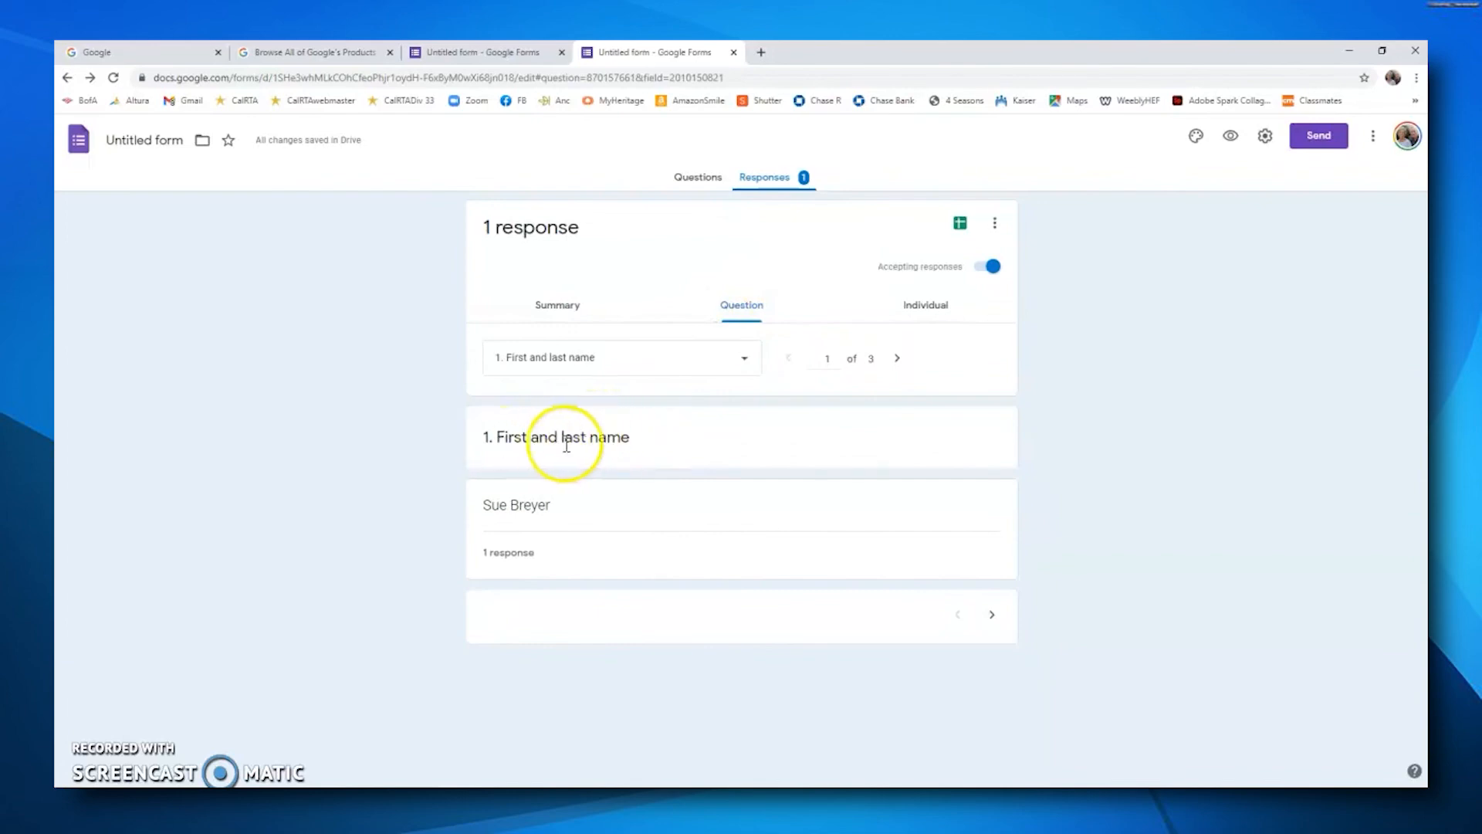
{"action": "left_click", "coordinate": [745, 363]}
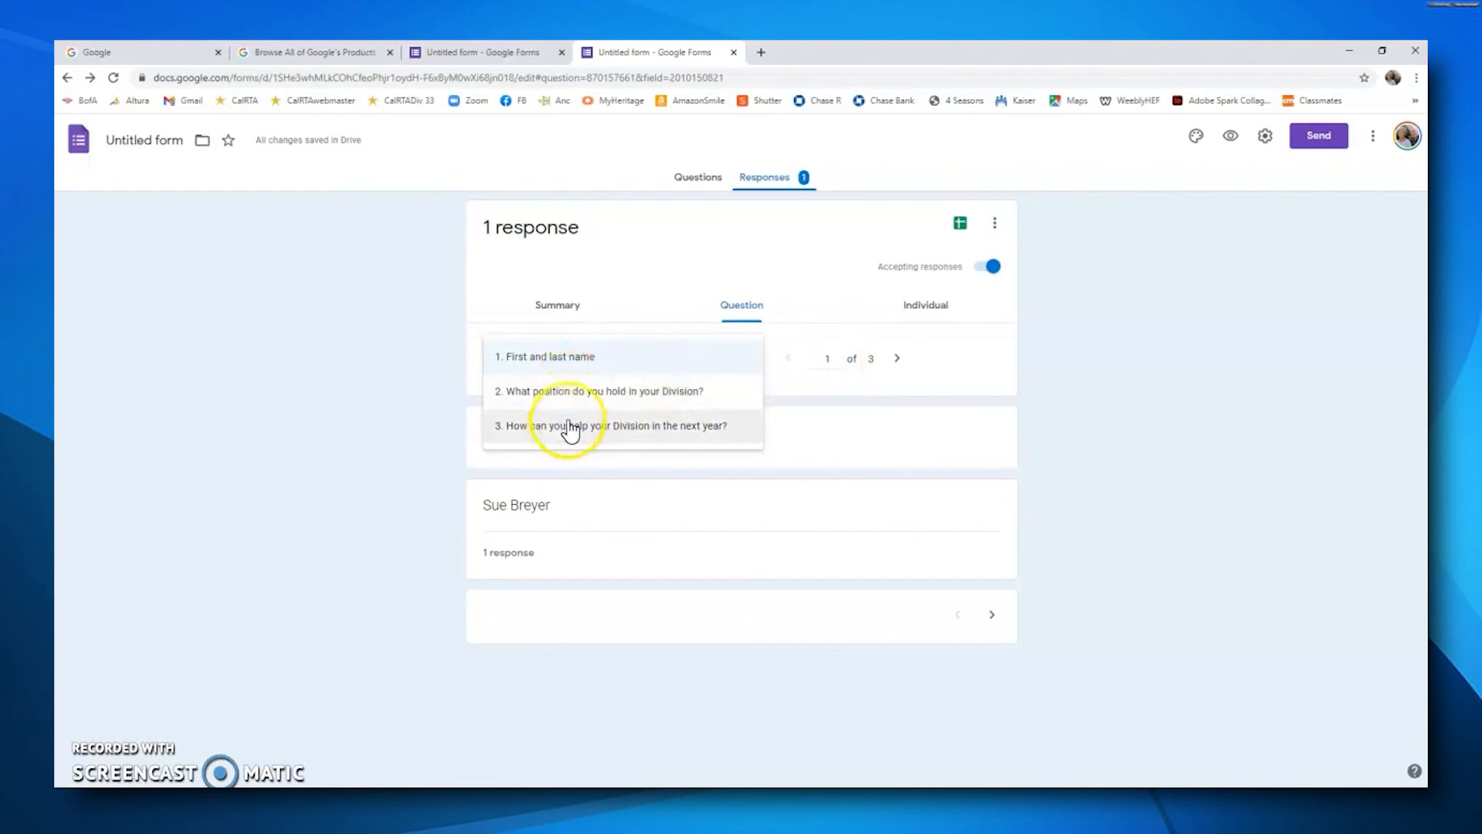
{"action": "left_click", "coordinate": [733, 263]}
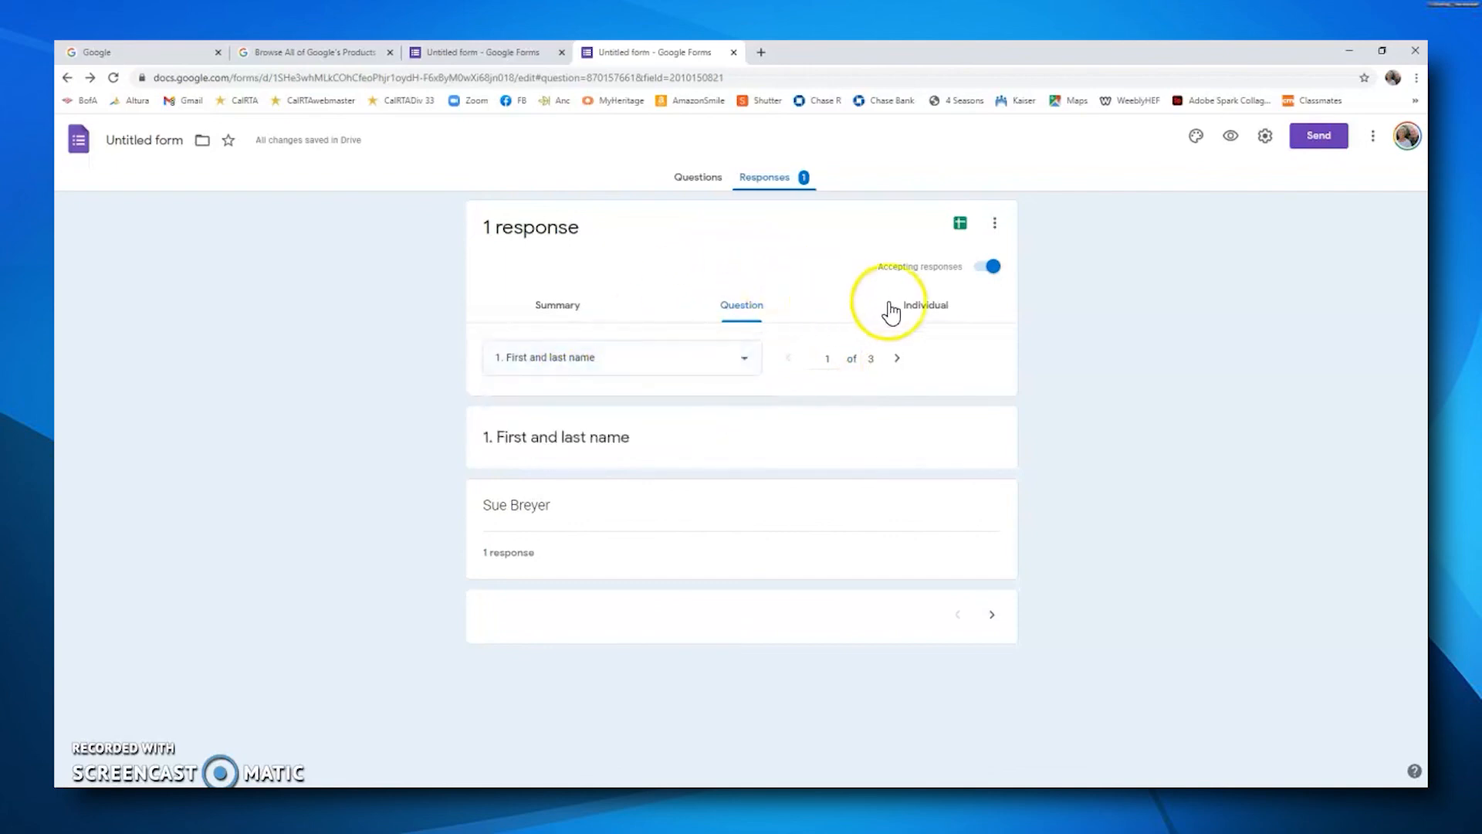
Step: View the individual response submitted to the survey
{"action": "left_click", "coordinate": [946, 308]}
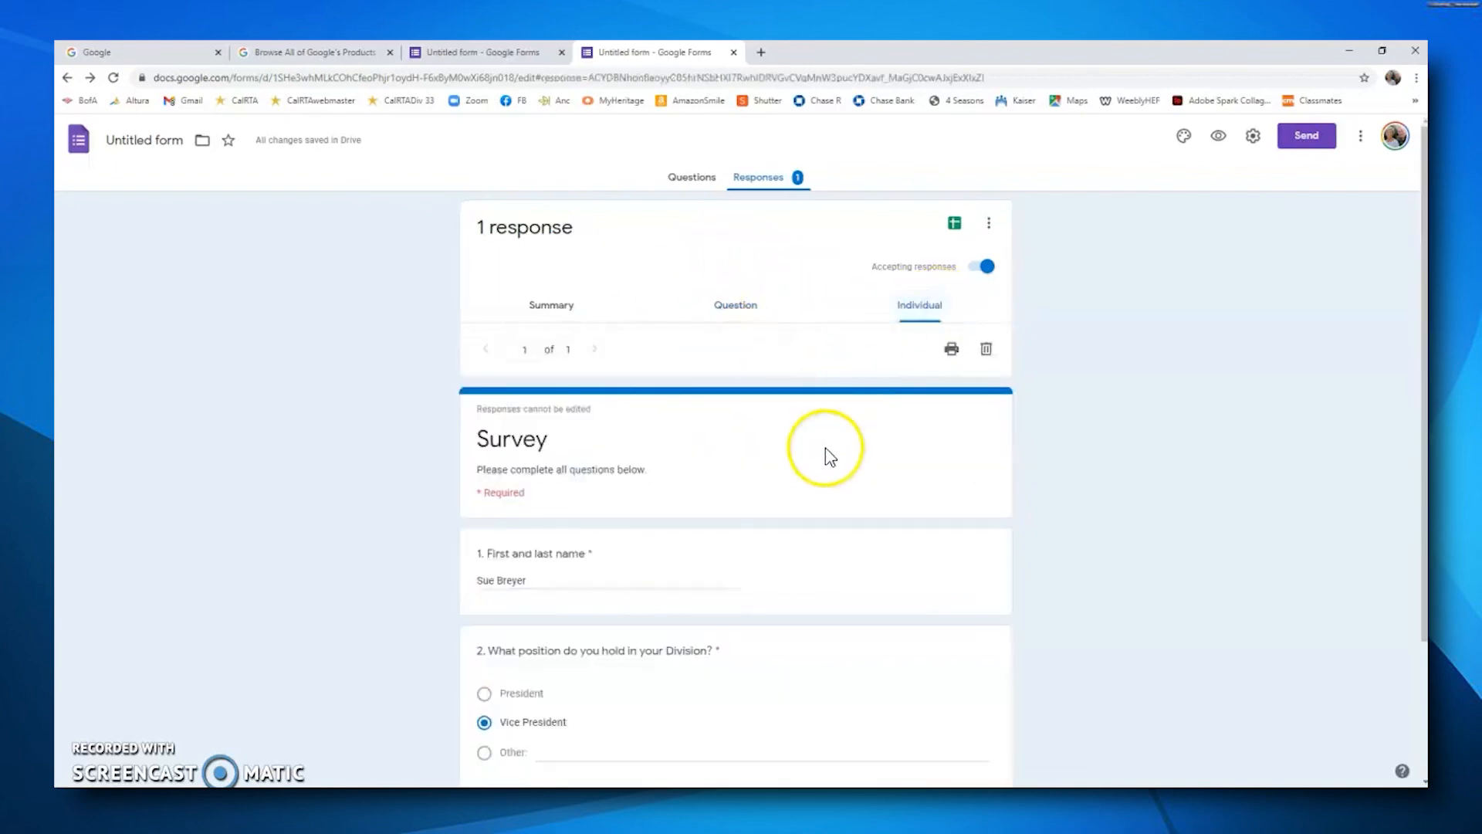
{"action": "scroll", "coordinate": [826, 456], "scroll_direction": "down", "scroll_amount": 1}
{"action": "scroll", "coordinate": [830, 460], "scroll_direction": "down", "scroll_amount": 1}
{"action": "scroll", "coordinate": [830, 463], "scroll_direction": "up", "scroll_amount": 2}
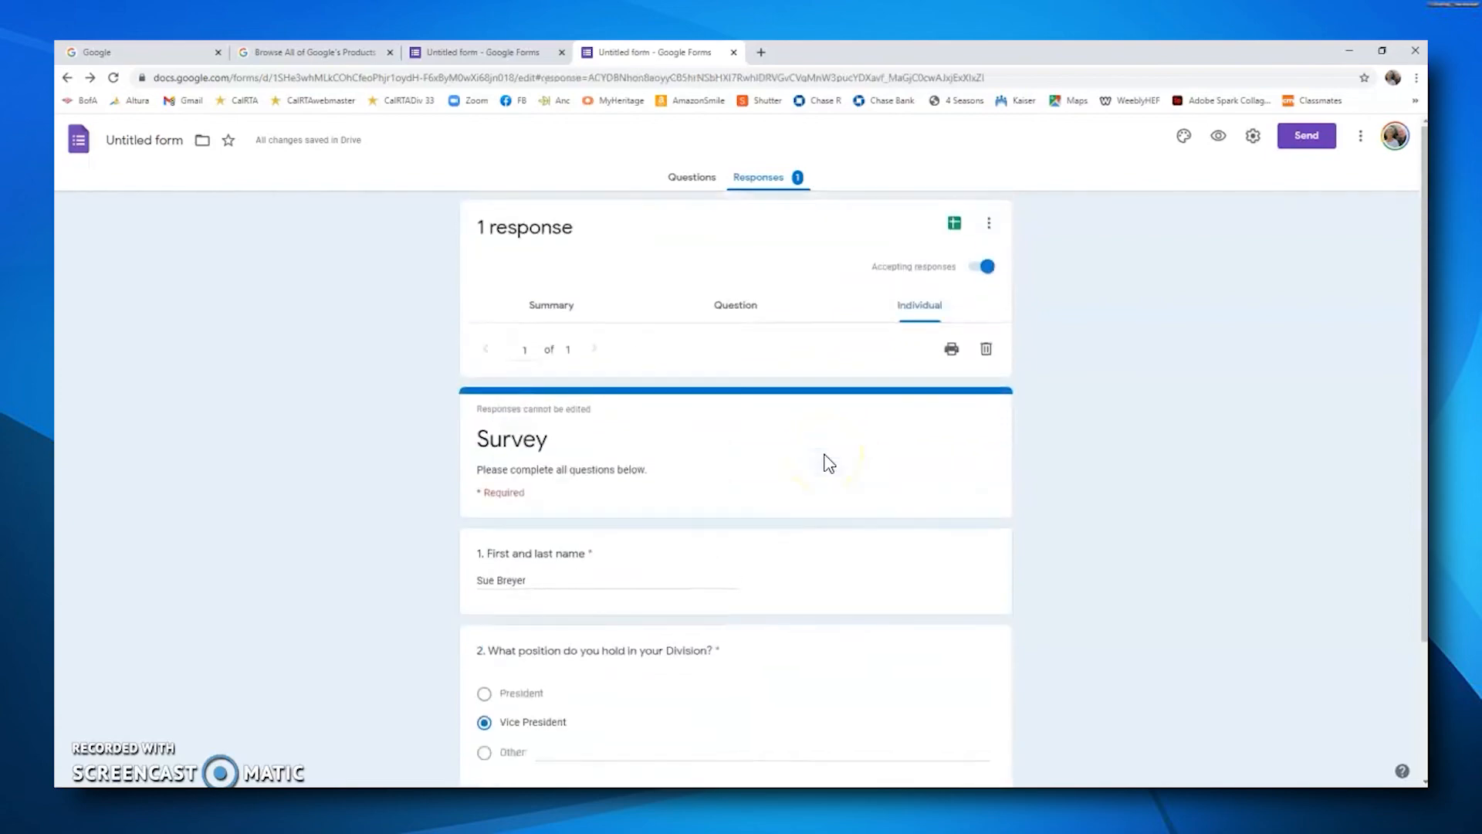
Step: Create a new spreadsheet for the form's responses, then return to the form's tab
{"action": "left_click", "coordinate": [956, 224]}
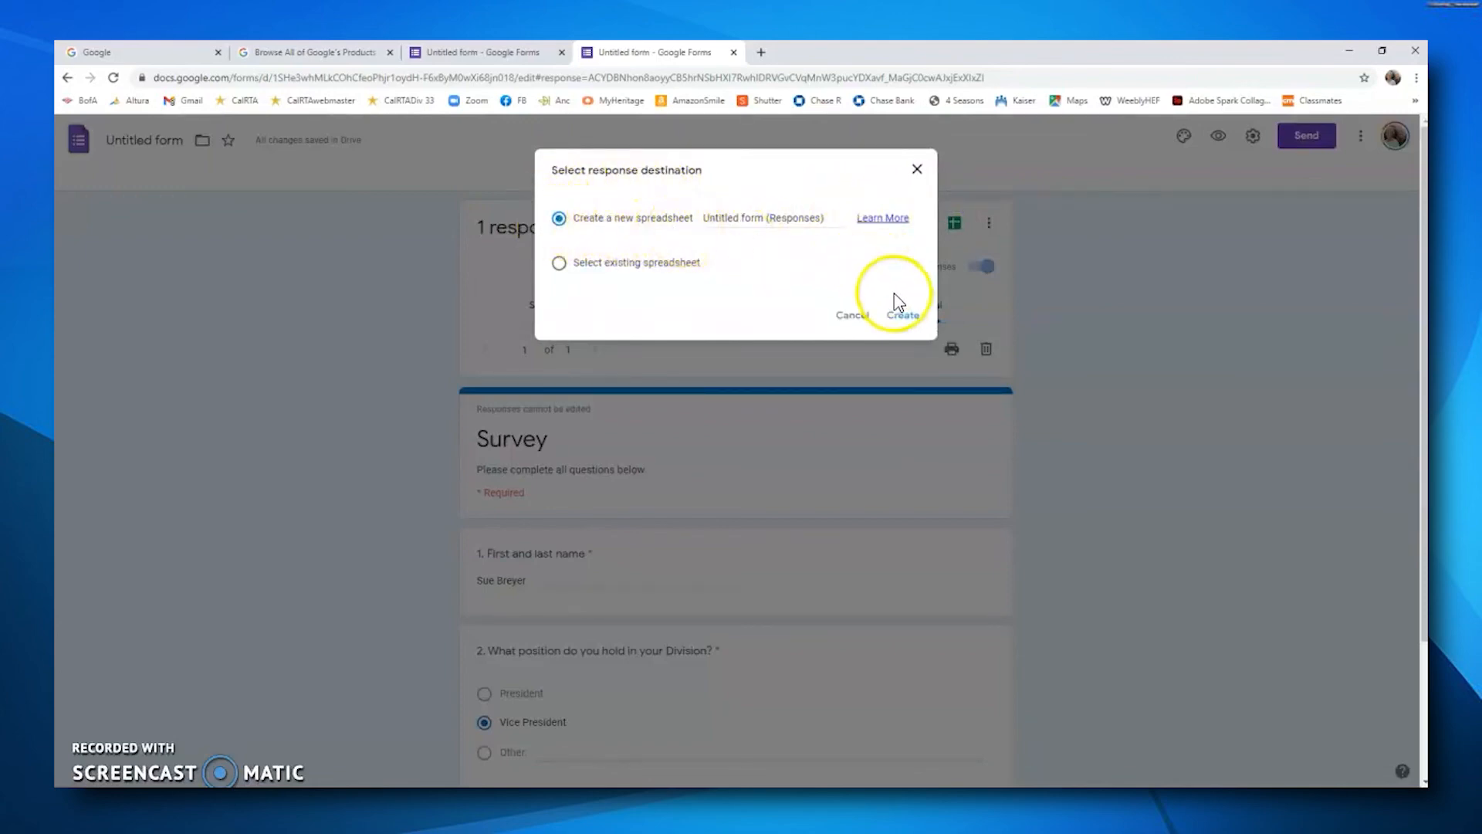
{"action": "left_click", "coordinate": [903, 324]}
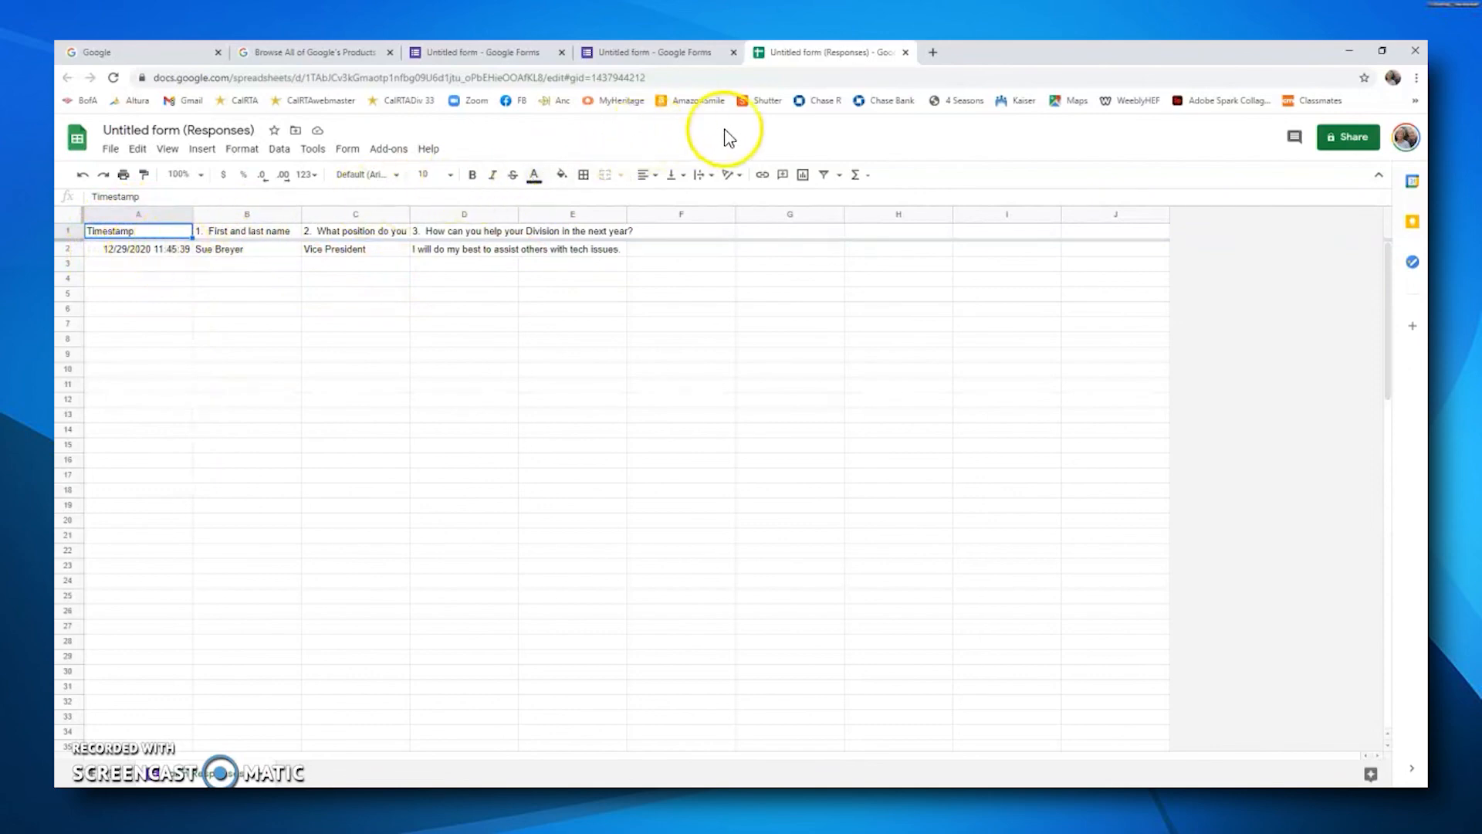
{"action": "left_click", "coordinate": [906, 52]}
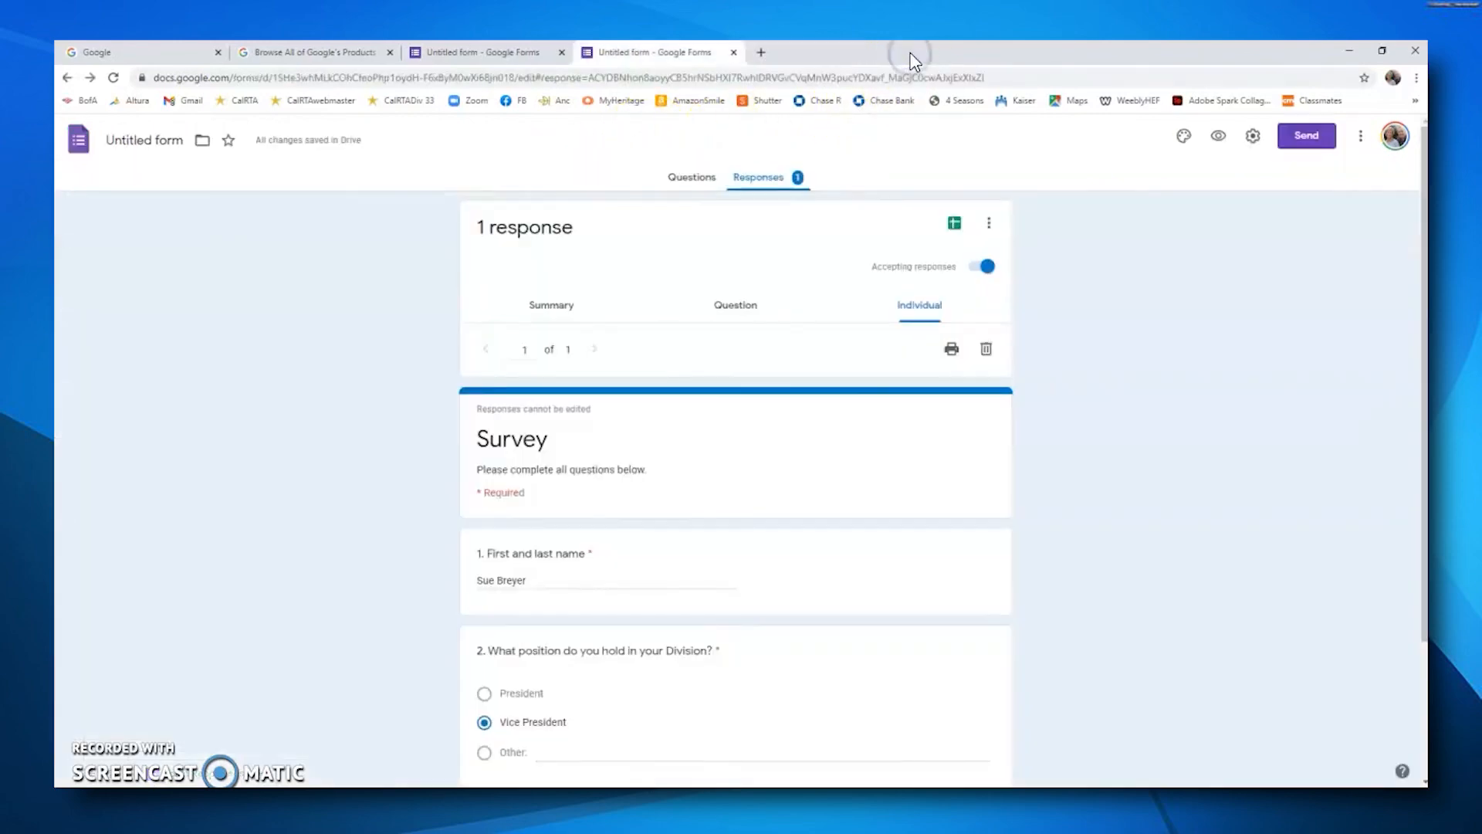